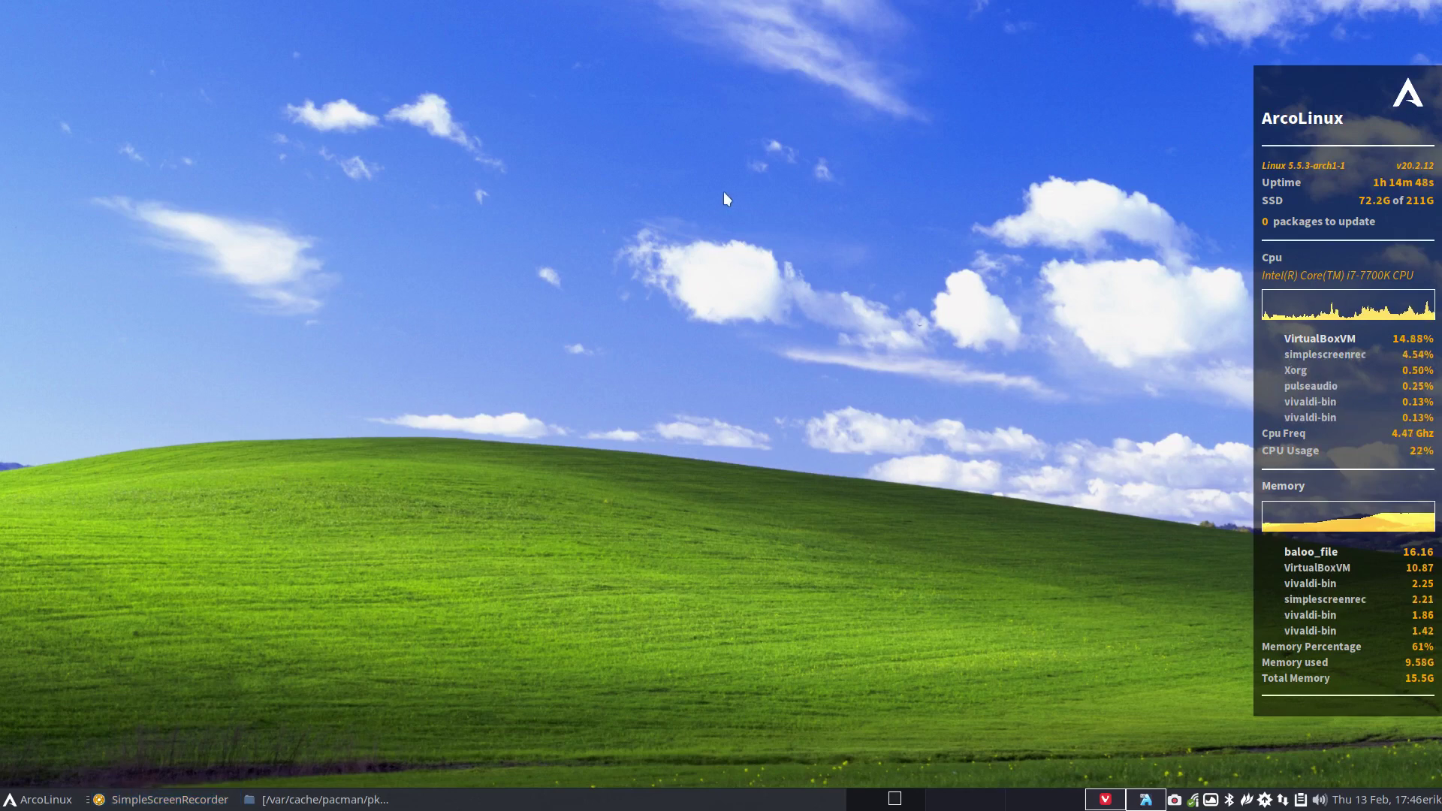
- Show and hide the drop-down terminal with F12, then launch a new Chromium window
{"action": "key", "text": "F12"}
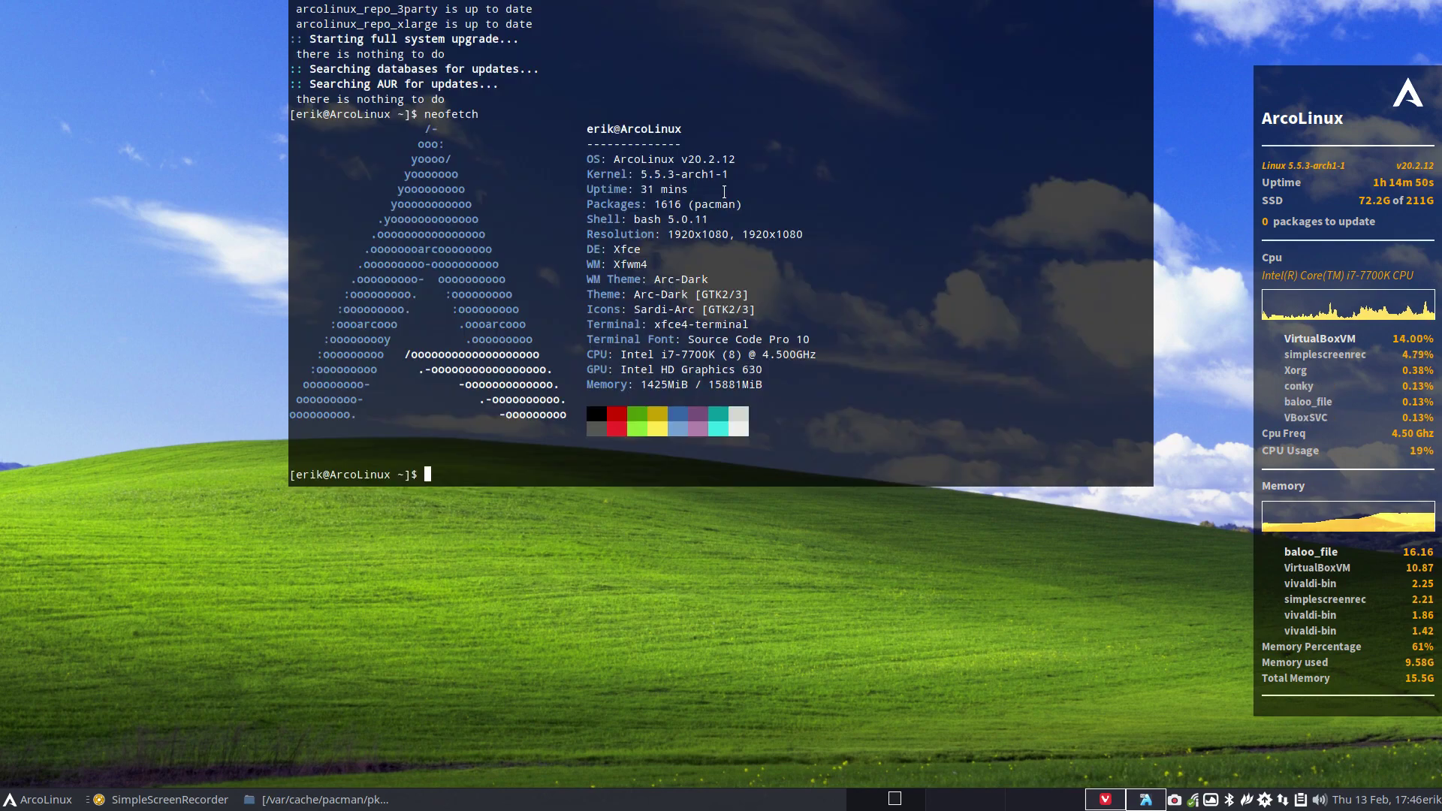
{"action": "key", "text": "F12"}
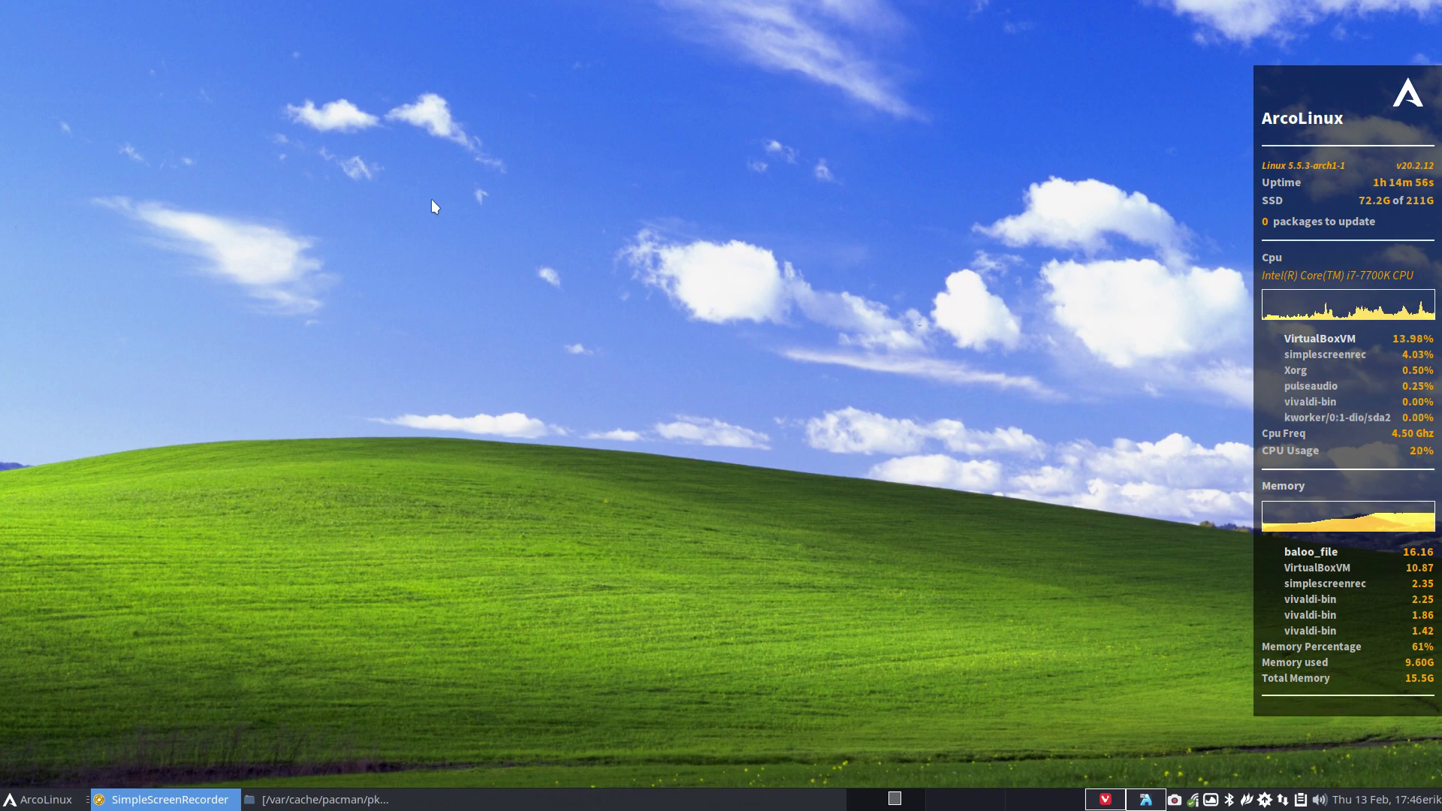
{"action": "key", "text": "ctrl+alt+g"}
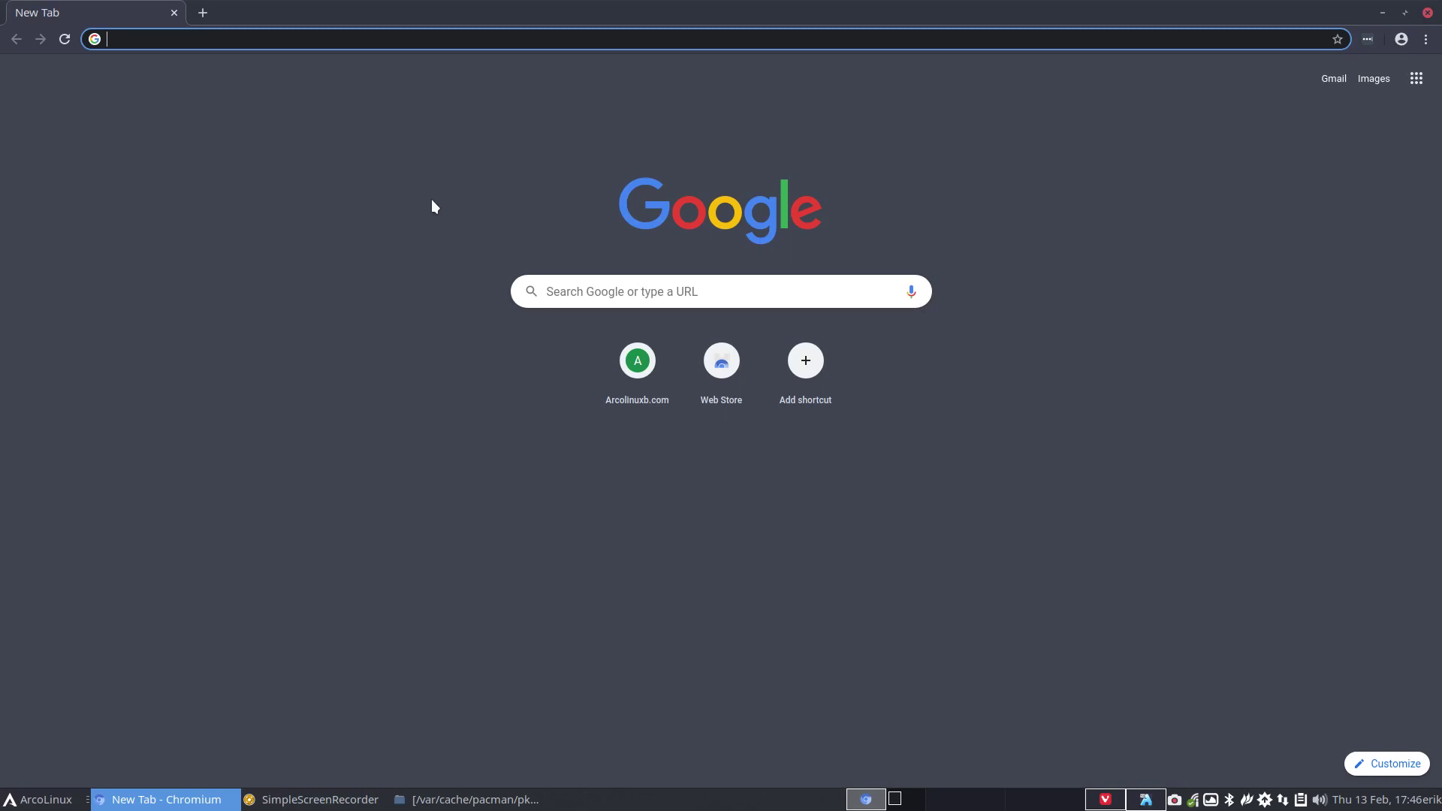
- Load arcolinuxb.com and reveal the BYOI > ARCOLINUXB ISO submenu of desktop builds
{"action": "type", "text": "arco"}
{"action": "key", "text": "Return"}
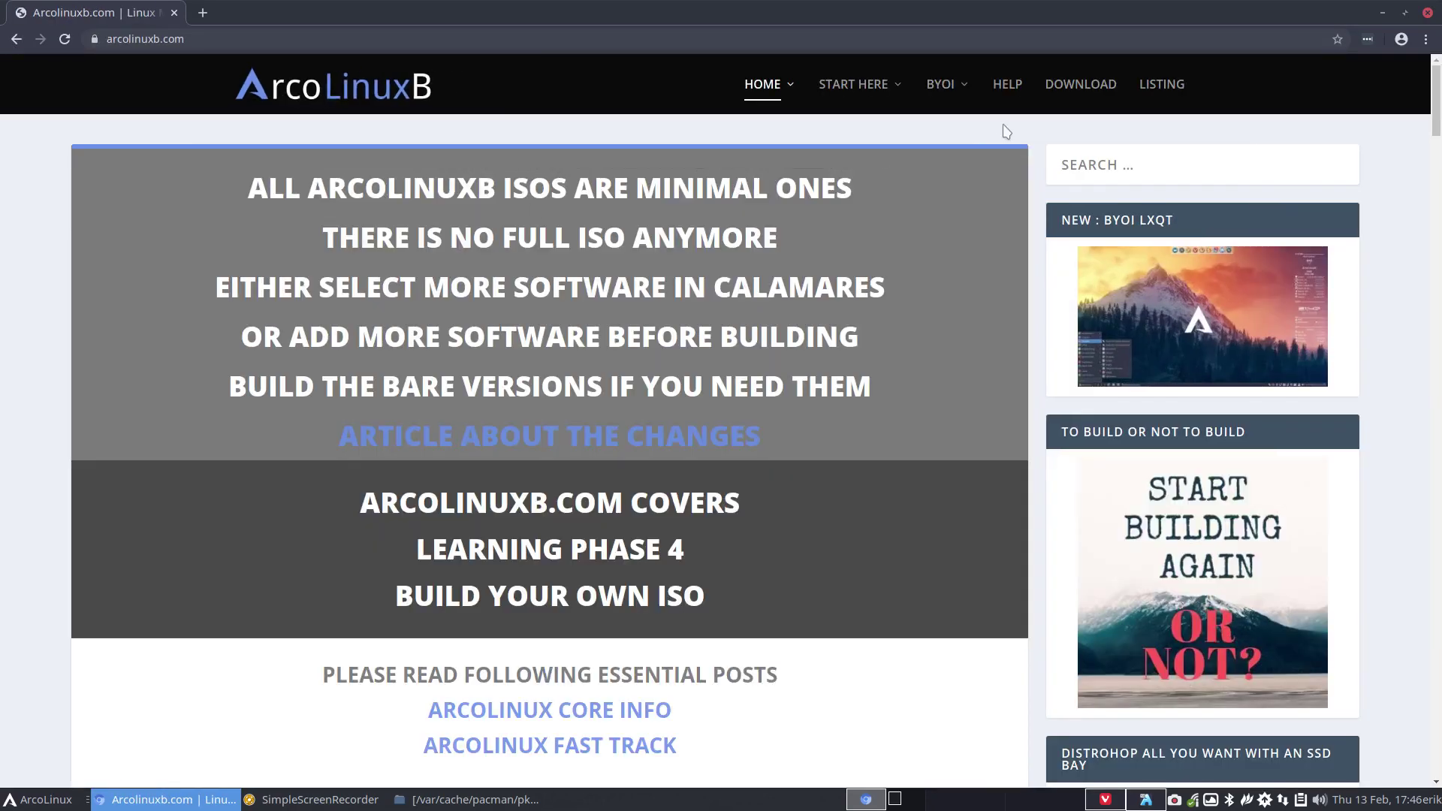
{"action": "mouse_move", "coordinate": [952, 89]}
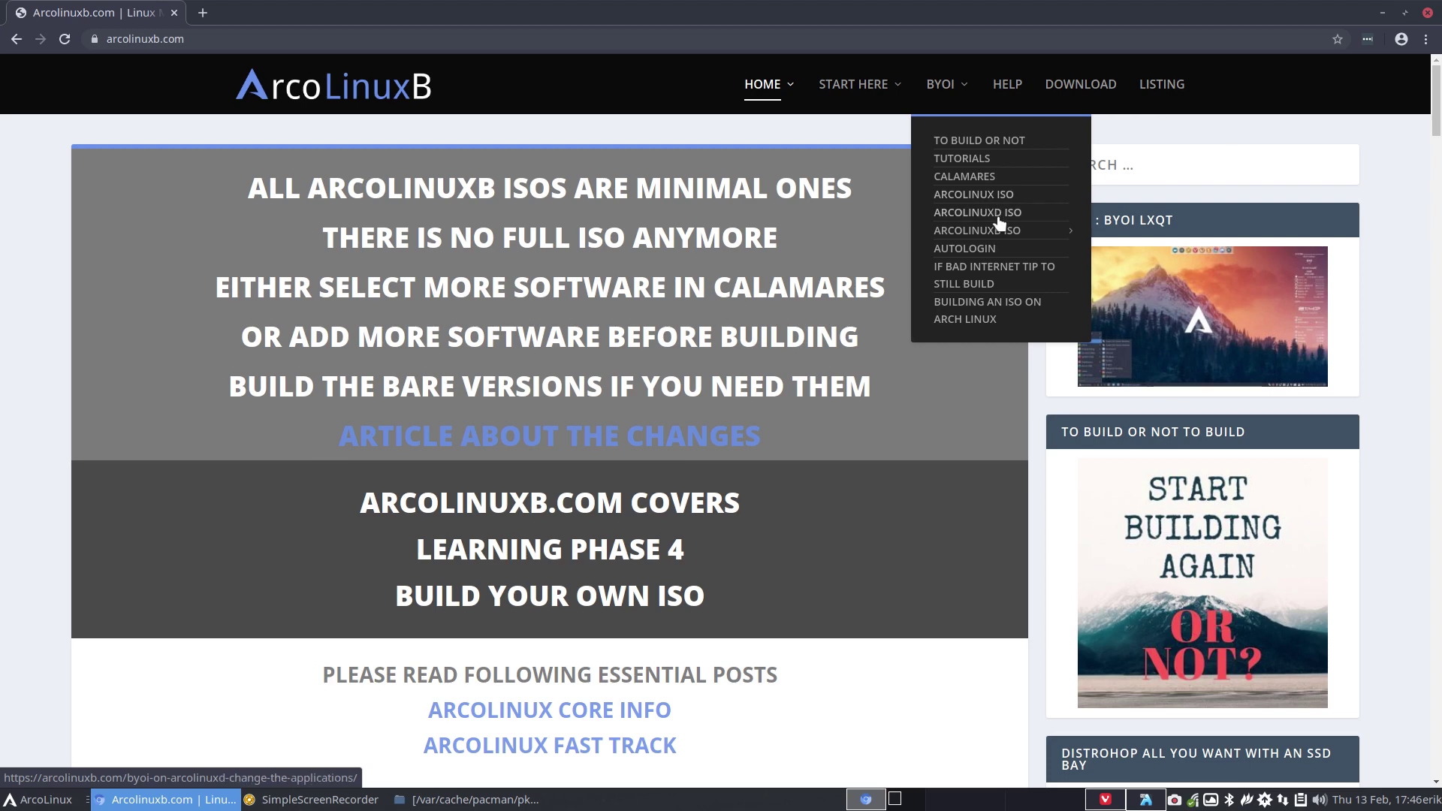
{"action": "mouse_move", "coordinate": [1004, 230]}
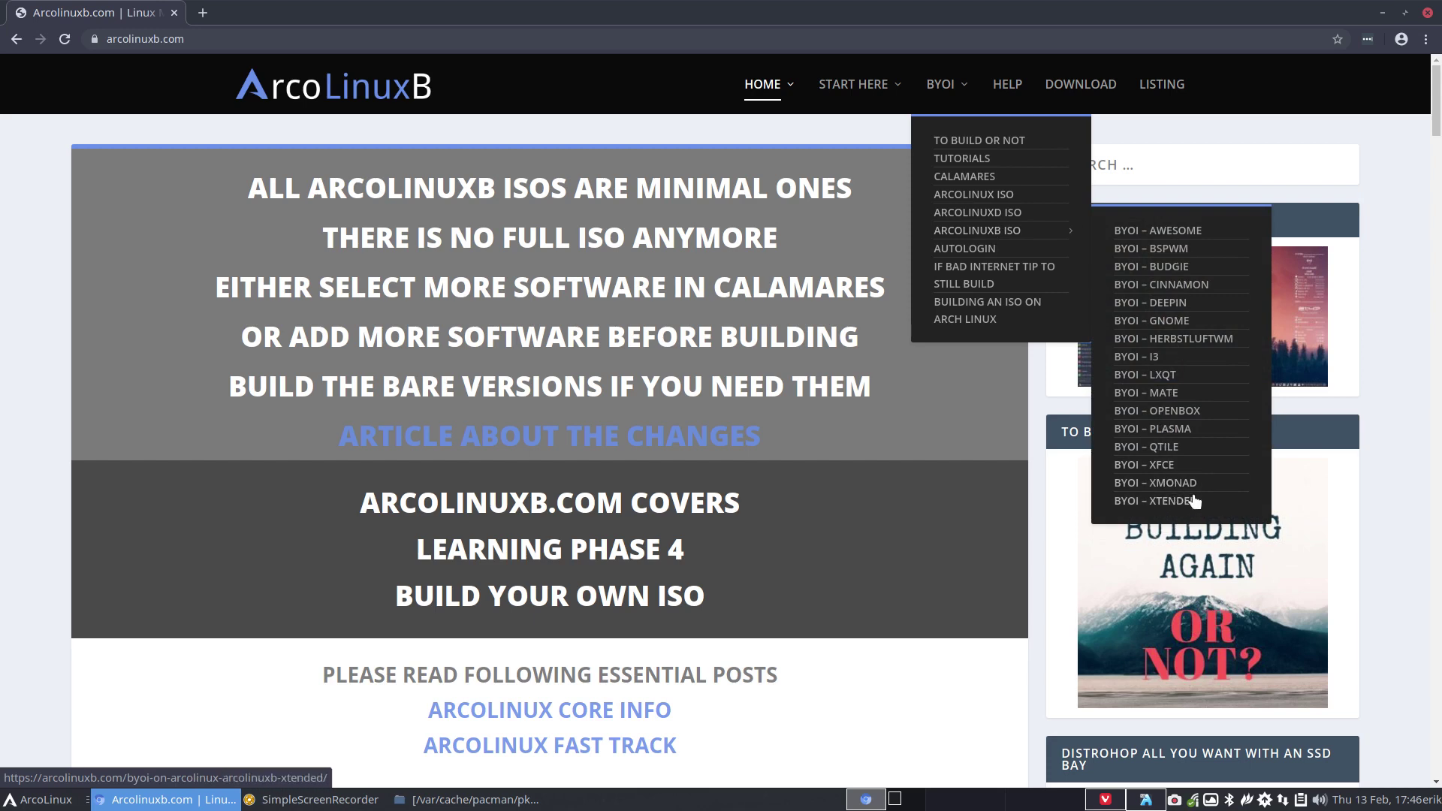
- Copy the git clone arco-plasma command from the BYOI – PLASMA page, then minimise Chromium
{"action": "left_click", "coordinate": [1177, 436]}
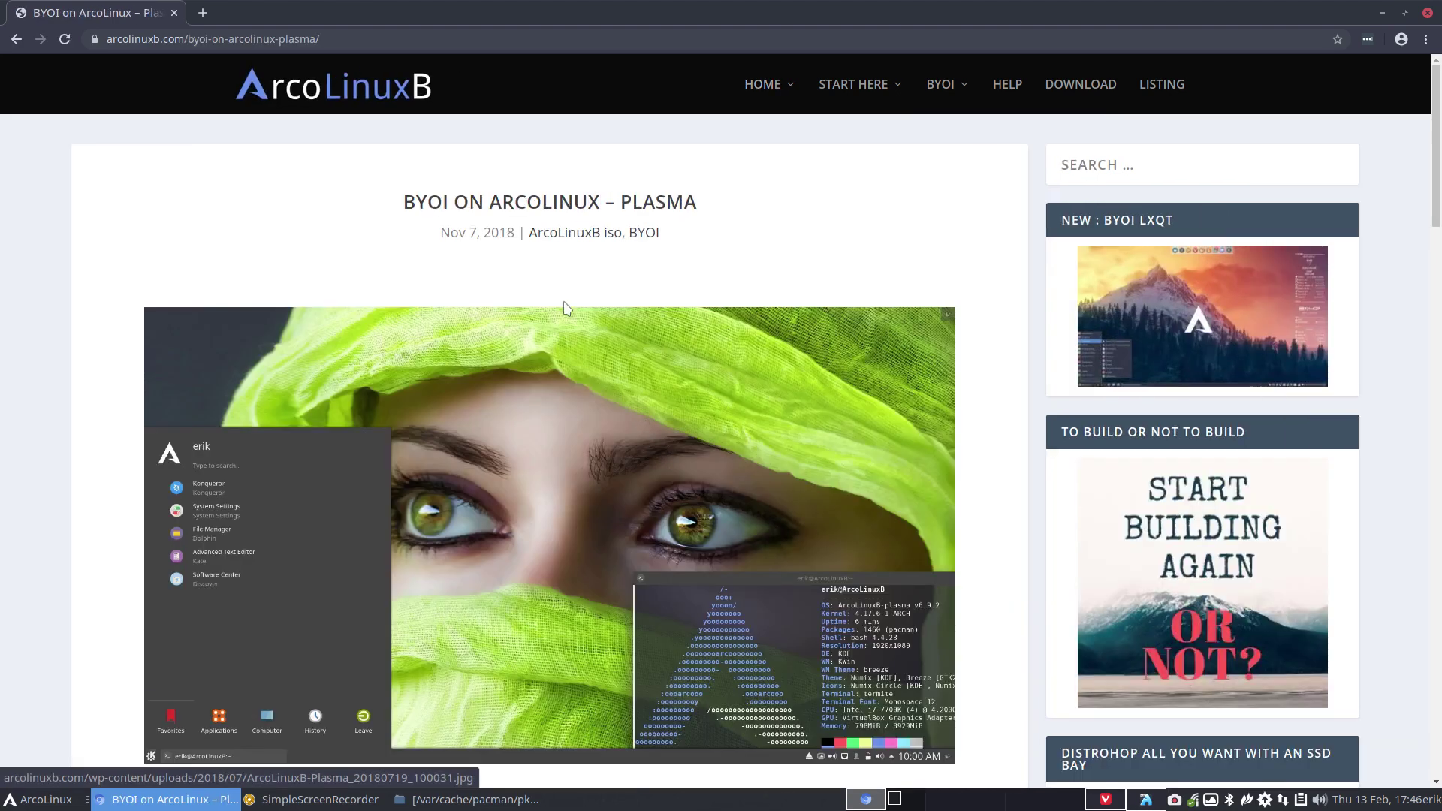
{"action": "left_click_drag", "start_coordinate": [478, 226], "coordinate": [548, 251]}
{"action": "scroll", "coordinate": [547, 251], "scroll_direction": "down", "scroll_amount": 5}
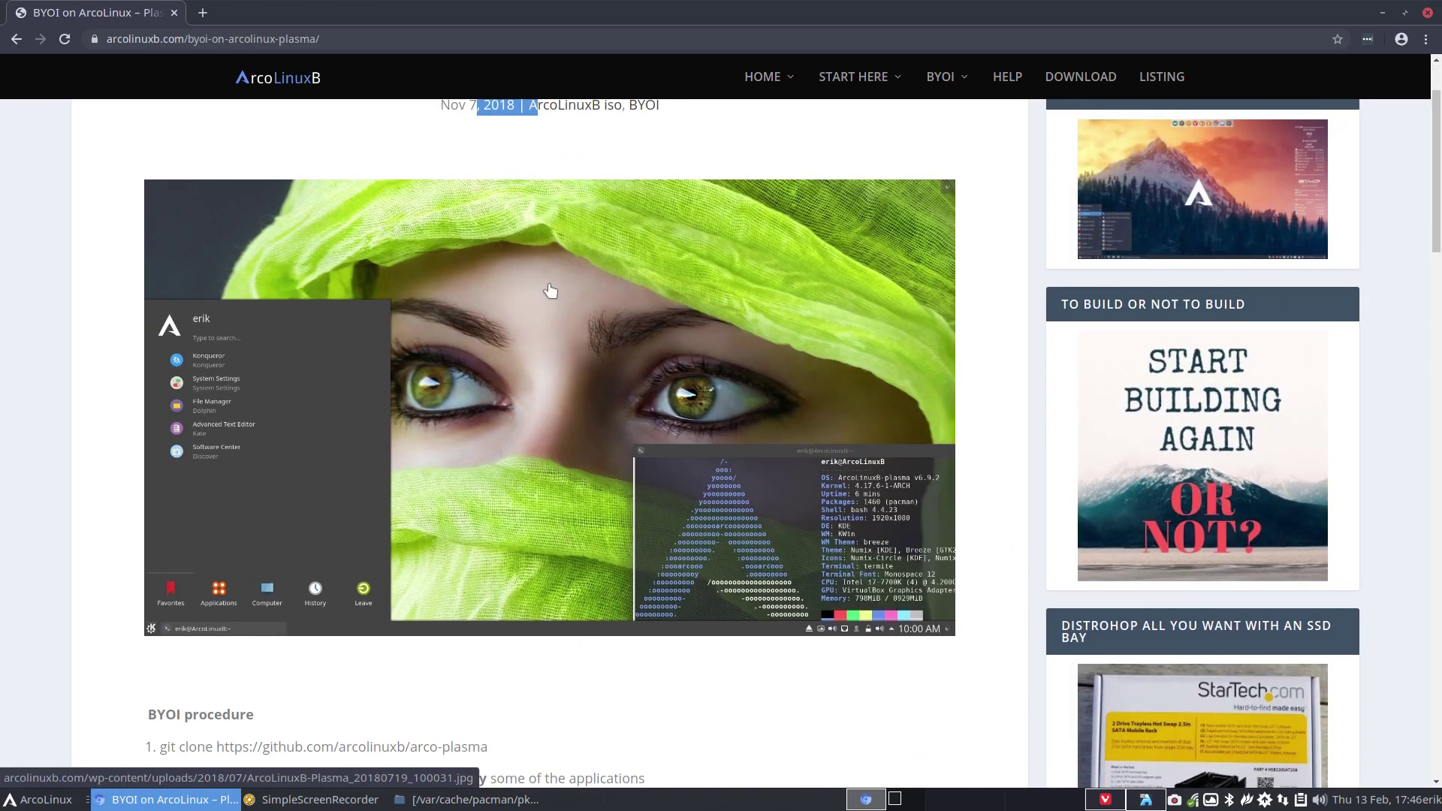
{"action": "scroll", "coordinate": [550, 291], "scroll_direction": "down", "scroll_amount": 3}
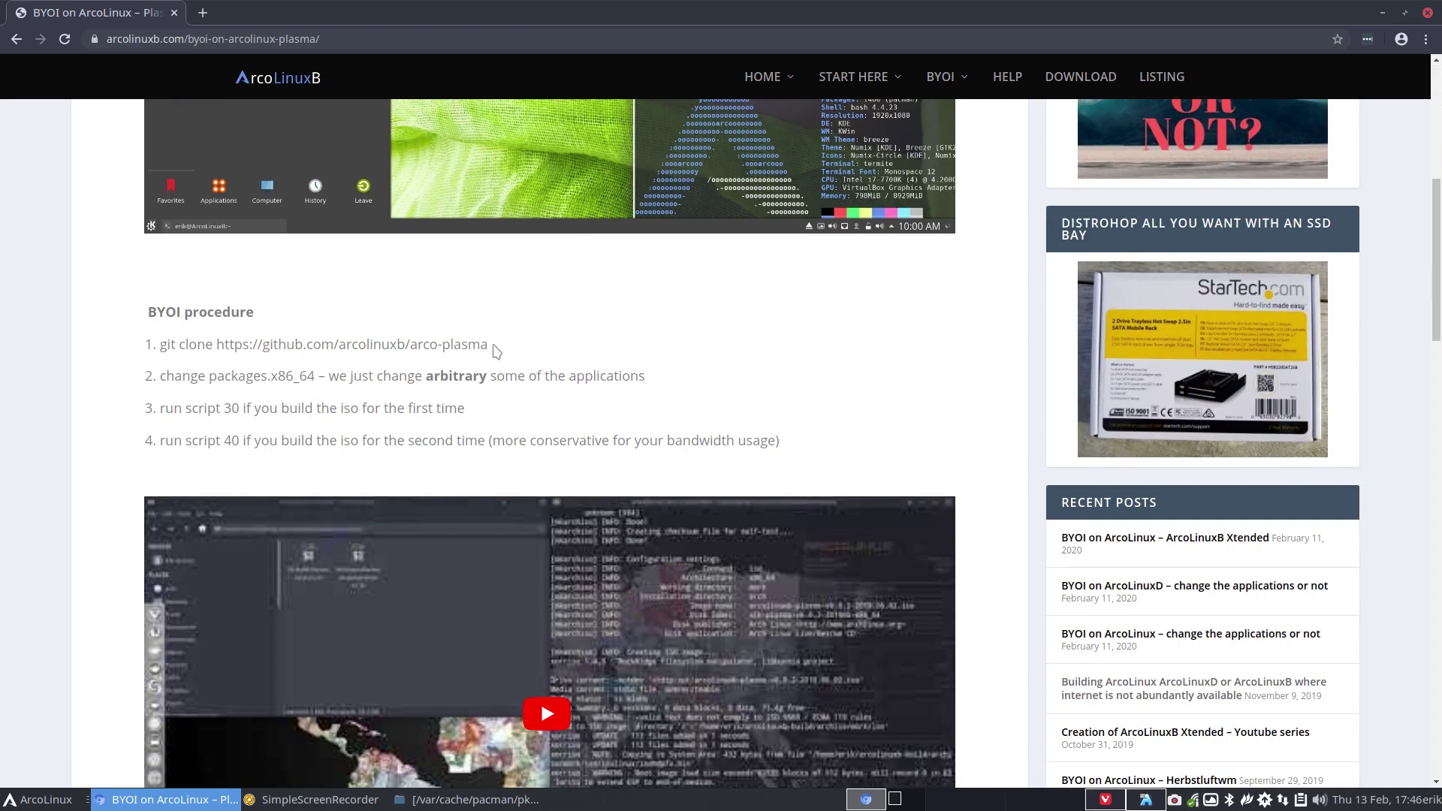
{"action": "mouse_move", "coordinate": [495, 346]}
{"action": "left_mouse_down"}
{"action": "mouse_move", "coordinate": [271, 380]}
{"action": "mouse_move", "coordinate": [157, 347]}
{"action": "left_mouse_up"}
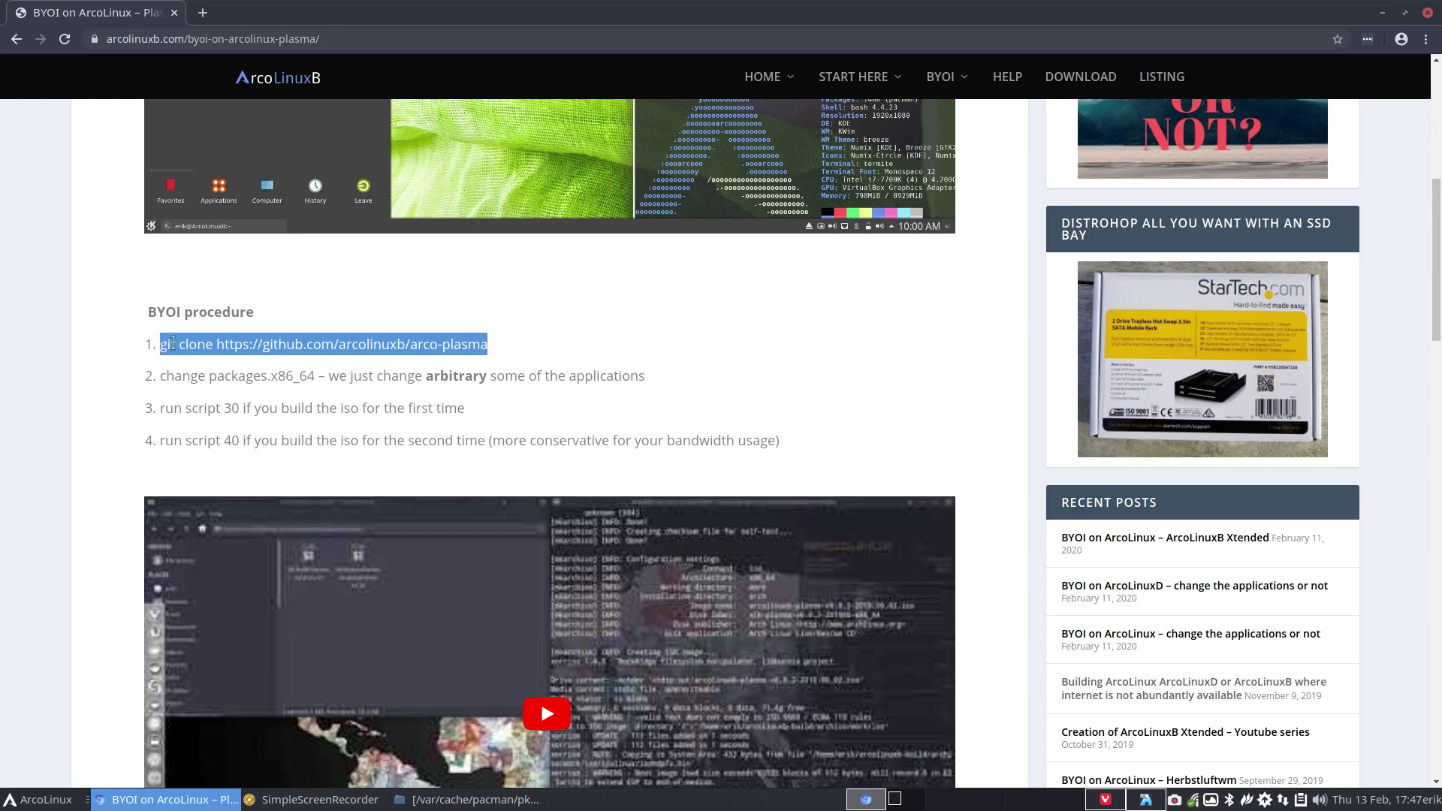
{"action": "right_click", "coordinate": [173, 345]}
{"action": "left_click", "coordinate": [223, 359]}
{"action": "key", "text": "ctrl+alt+Right"}
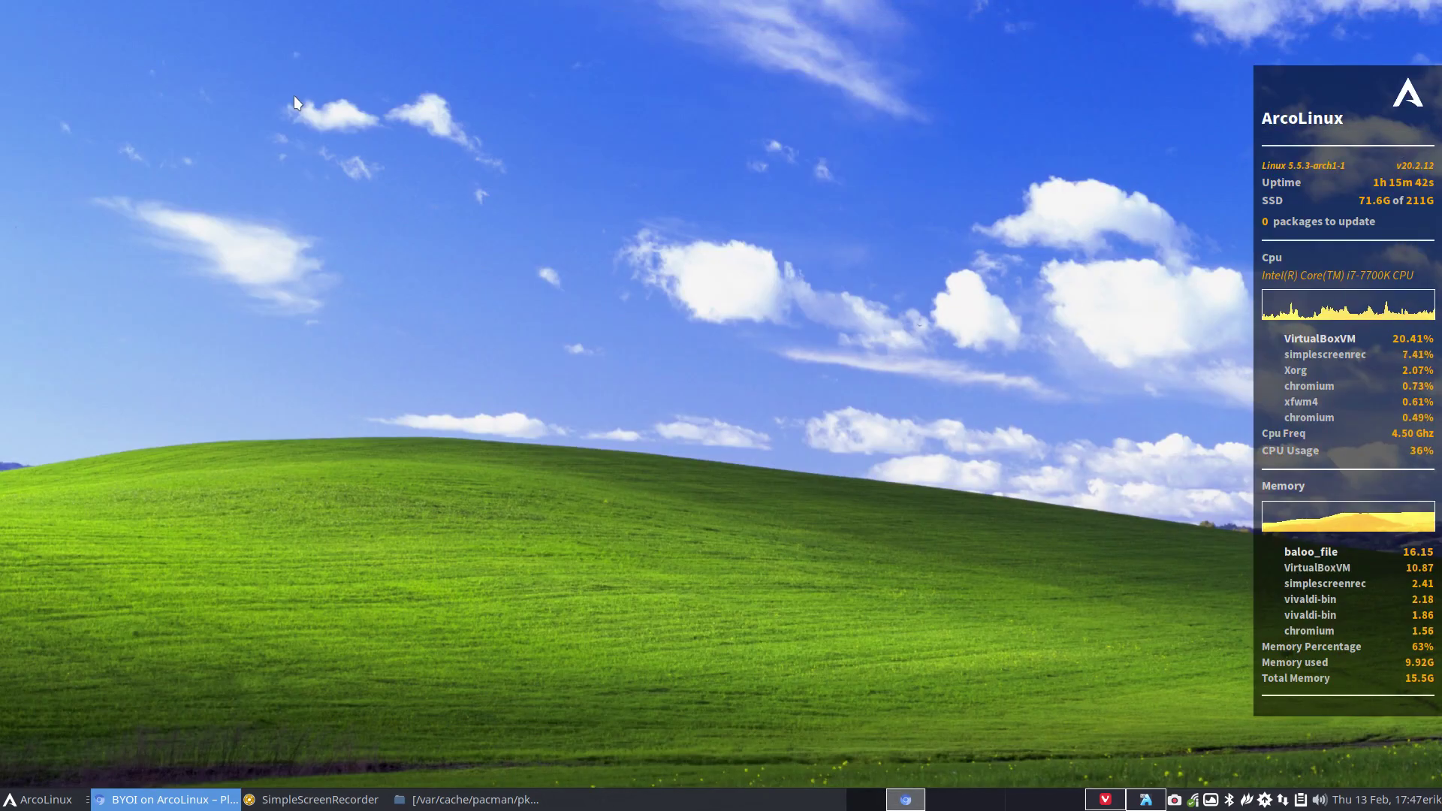
- Run git clone of arco-plasma in a terminal opened on the Desktop, then close it
{"action": "right_click", "coordinate": [295, 97]}
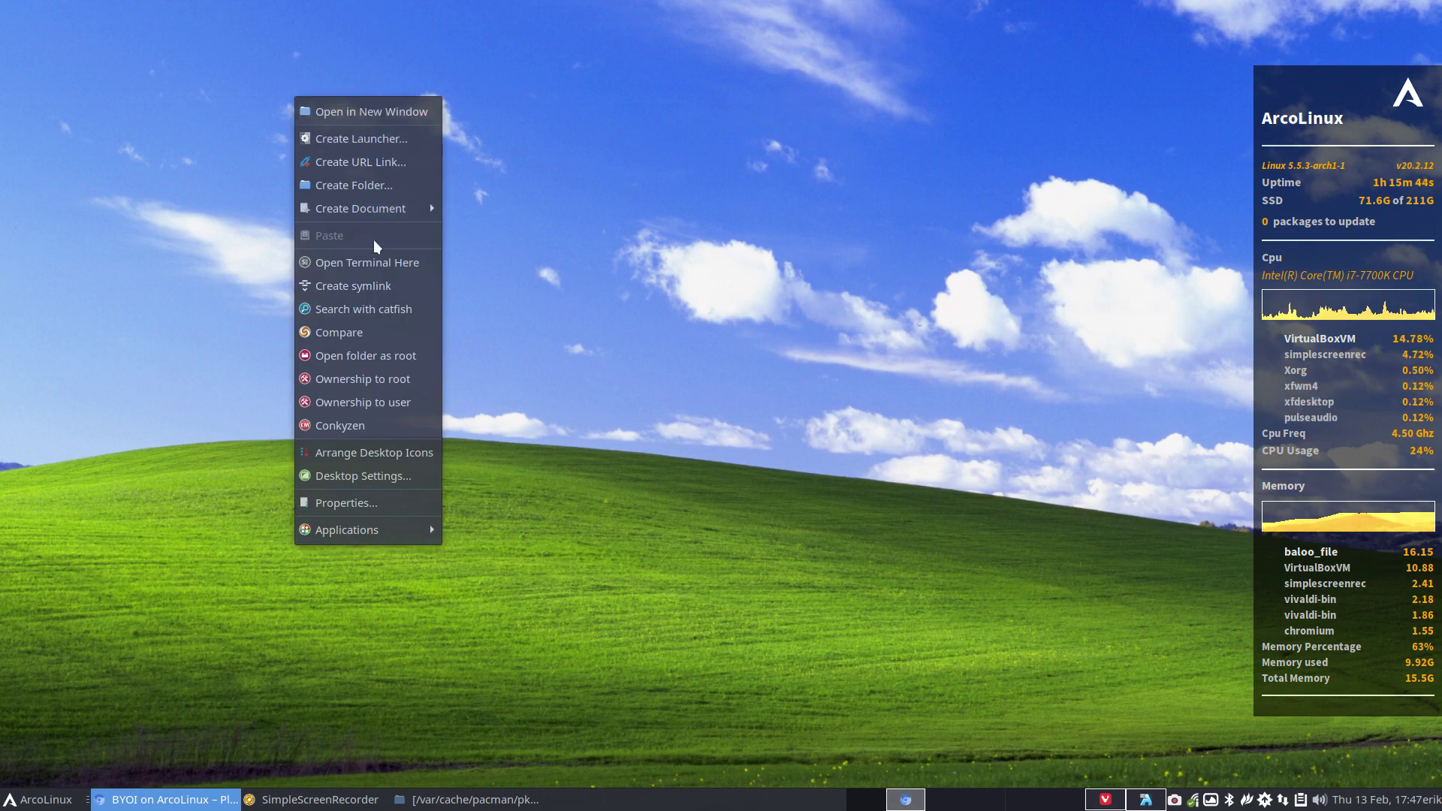
{"action": "left_click", "coordinate": [376, 262]}
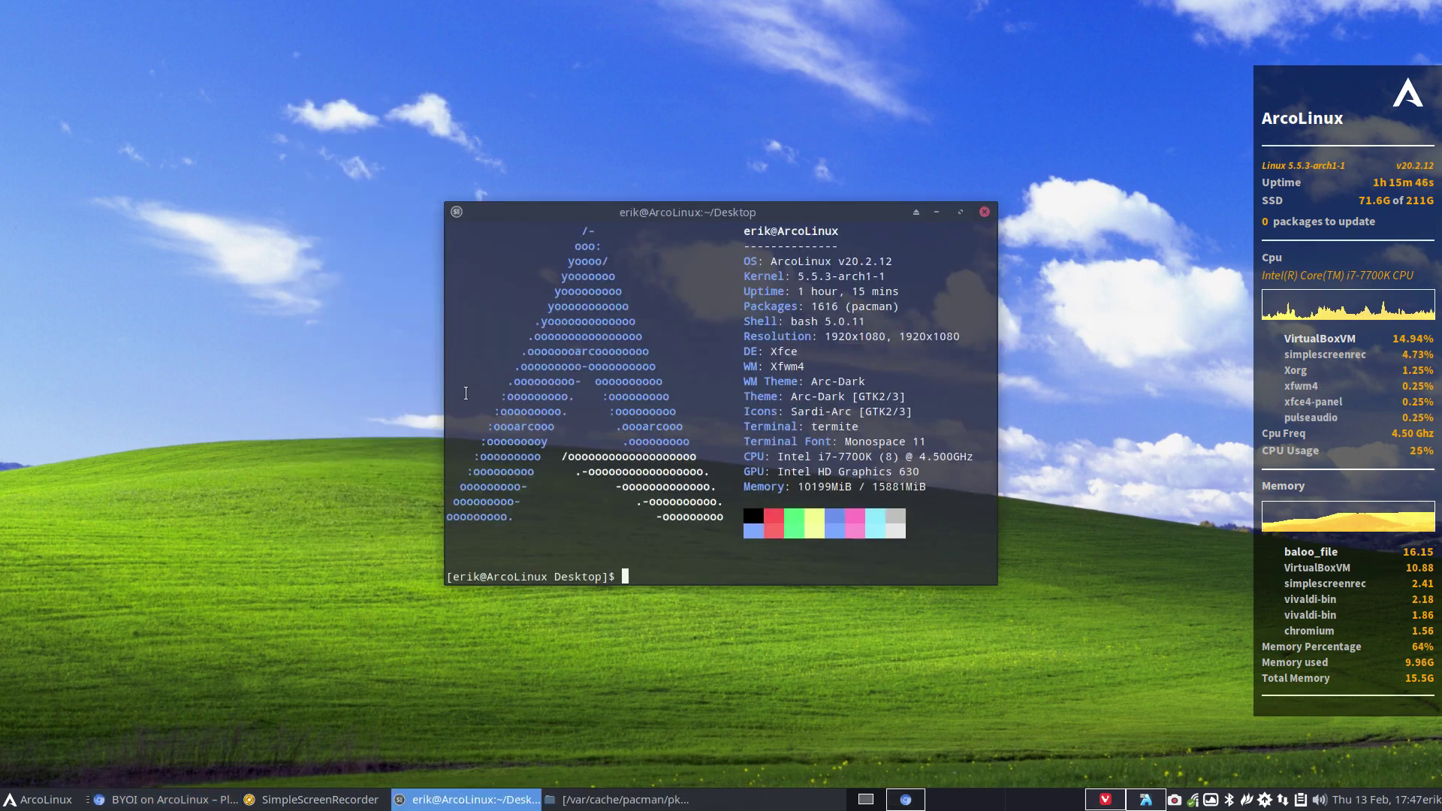
{"action": "type", "text": "git clone"}
{"action": "key", "text": "ctrl+shift+v"}
{"action": "key", "text": "Return"}
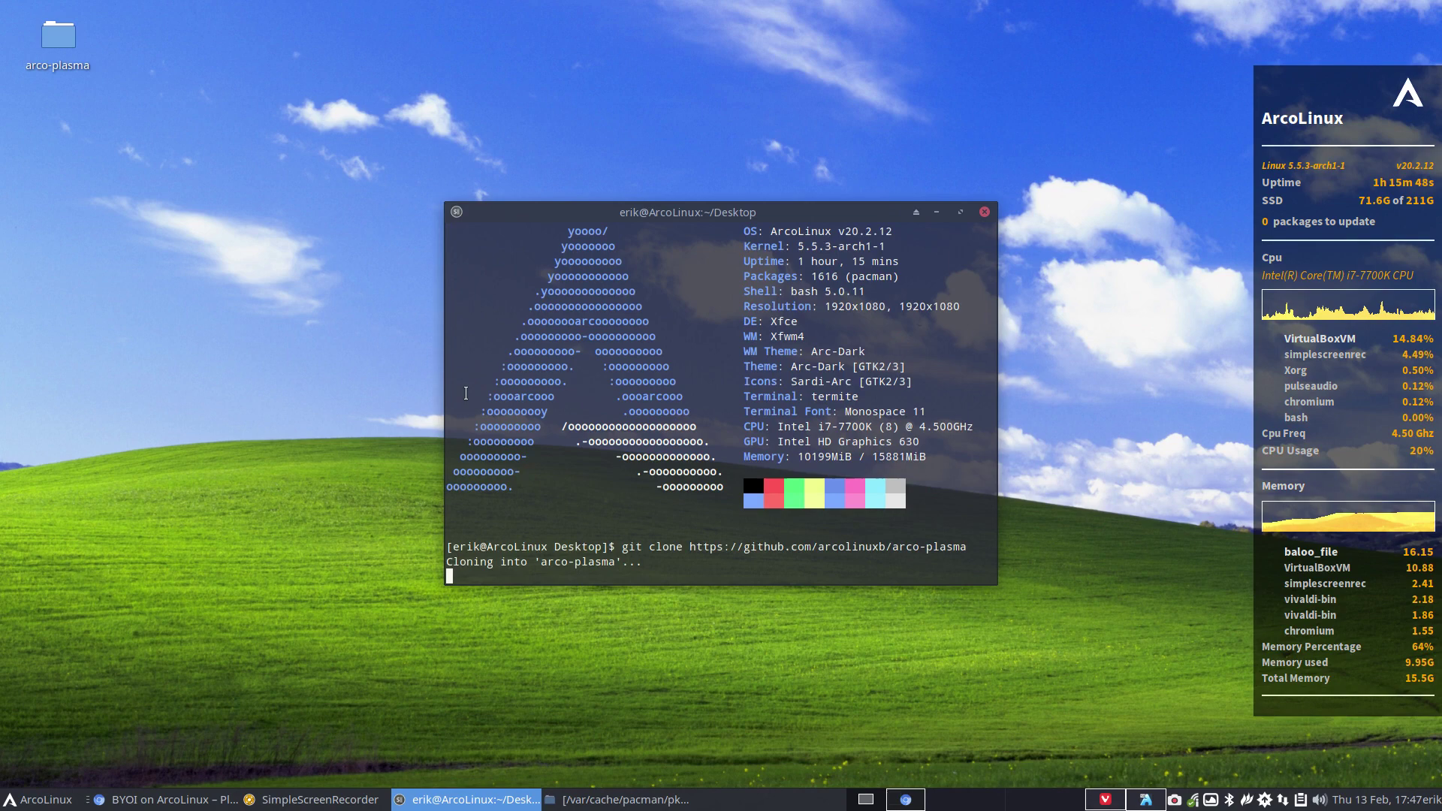
{"action": "left_click", "coordinate": [984, 212]}
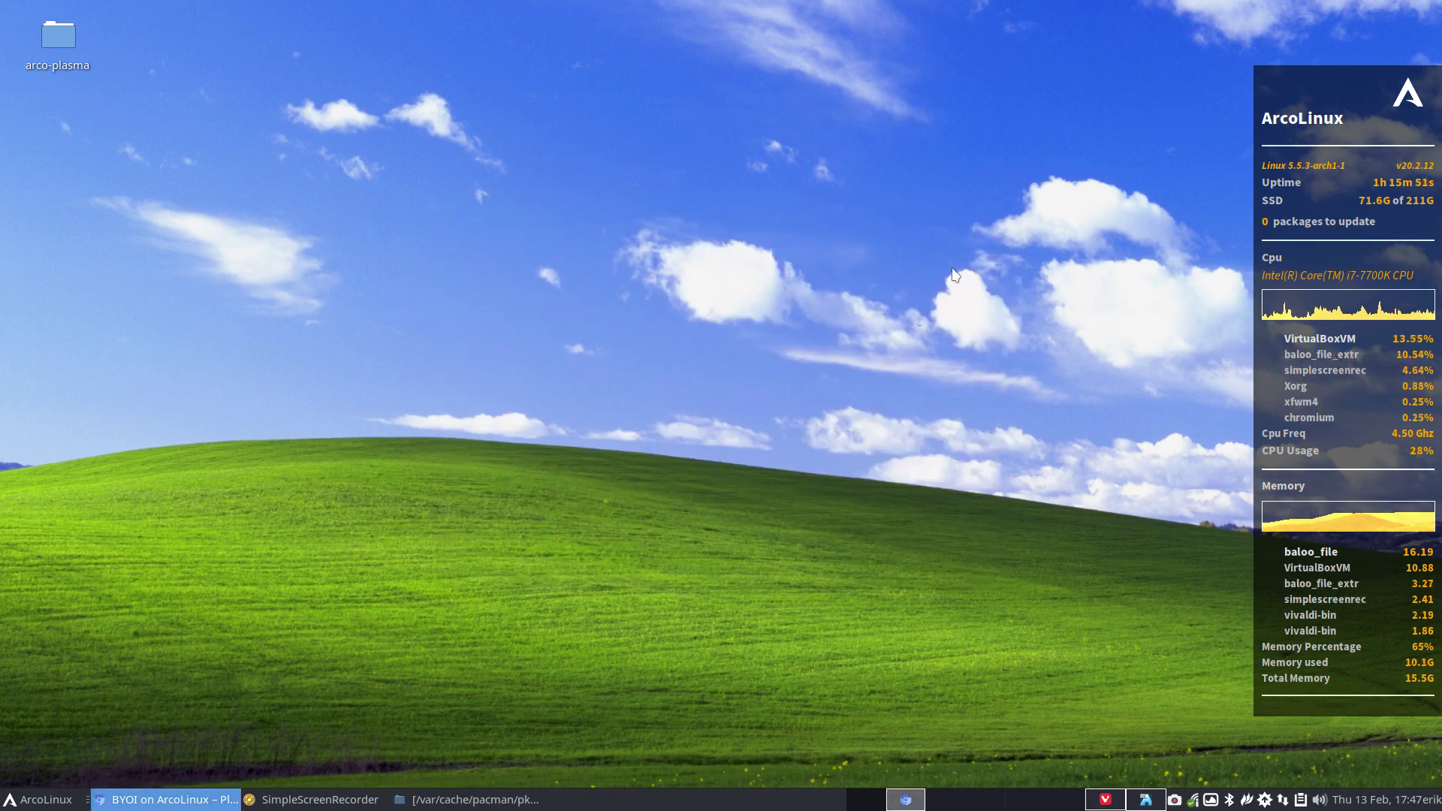
- Open arco-plasma/archiso in a restored, smaller Thunar window and select packages.x86_64
{"action": "double_click", "coordinate": [60, 37]}
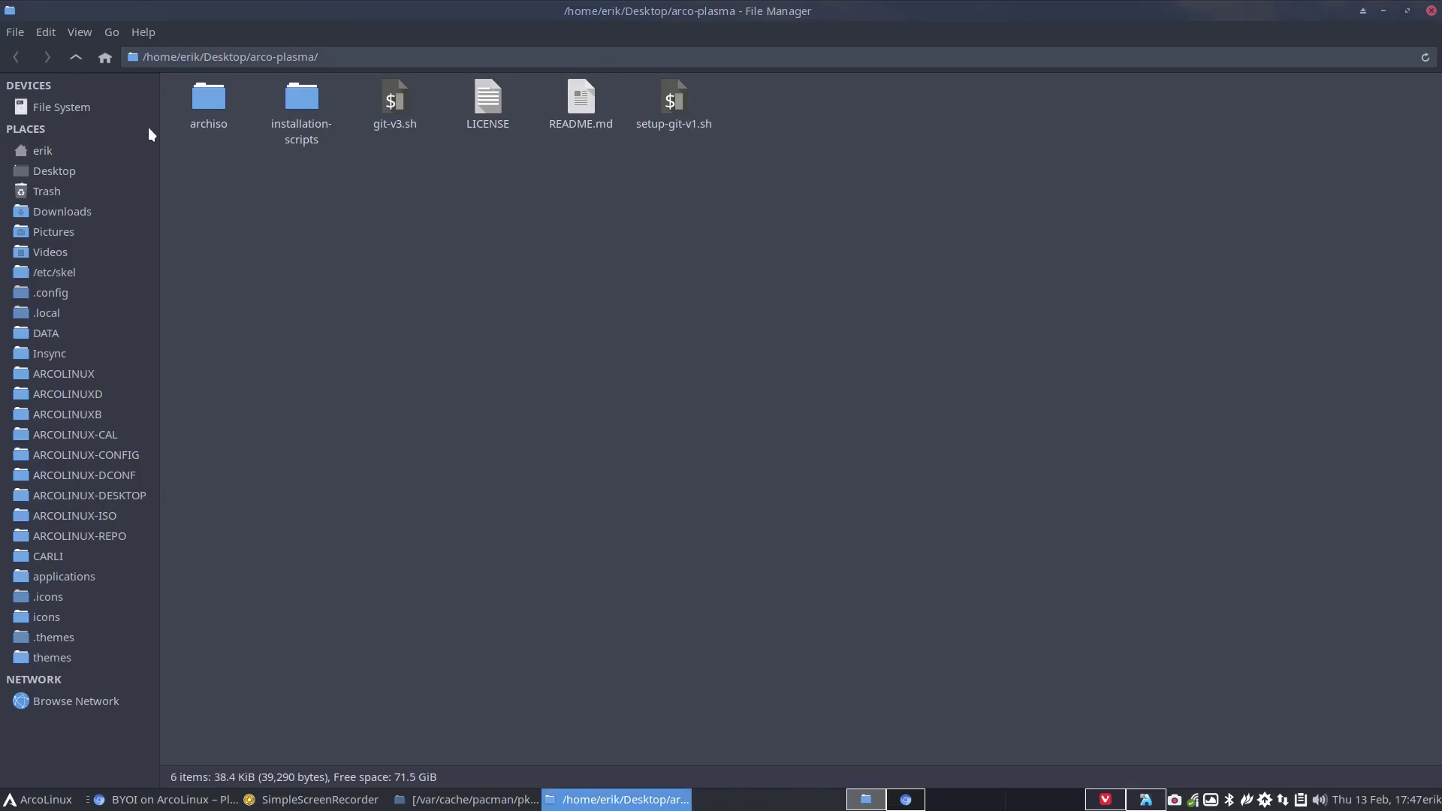
{"action": "double_click", "coordinate": [204, 19]}
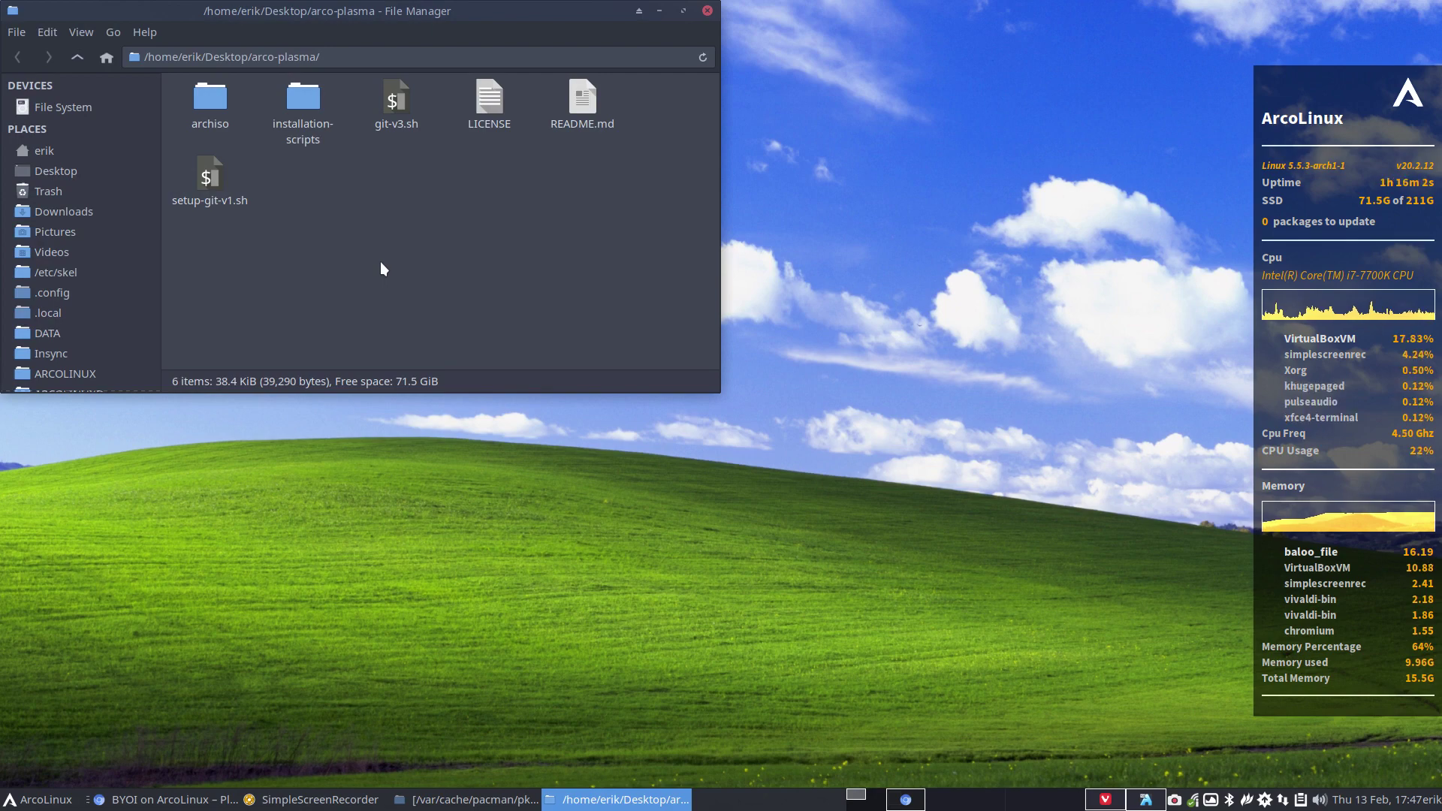
{"action": "double_click", "coordinate": [209, 107]}
{"action": "left_click", "coordinate": [209, 110]}
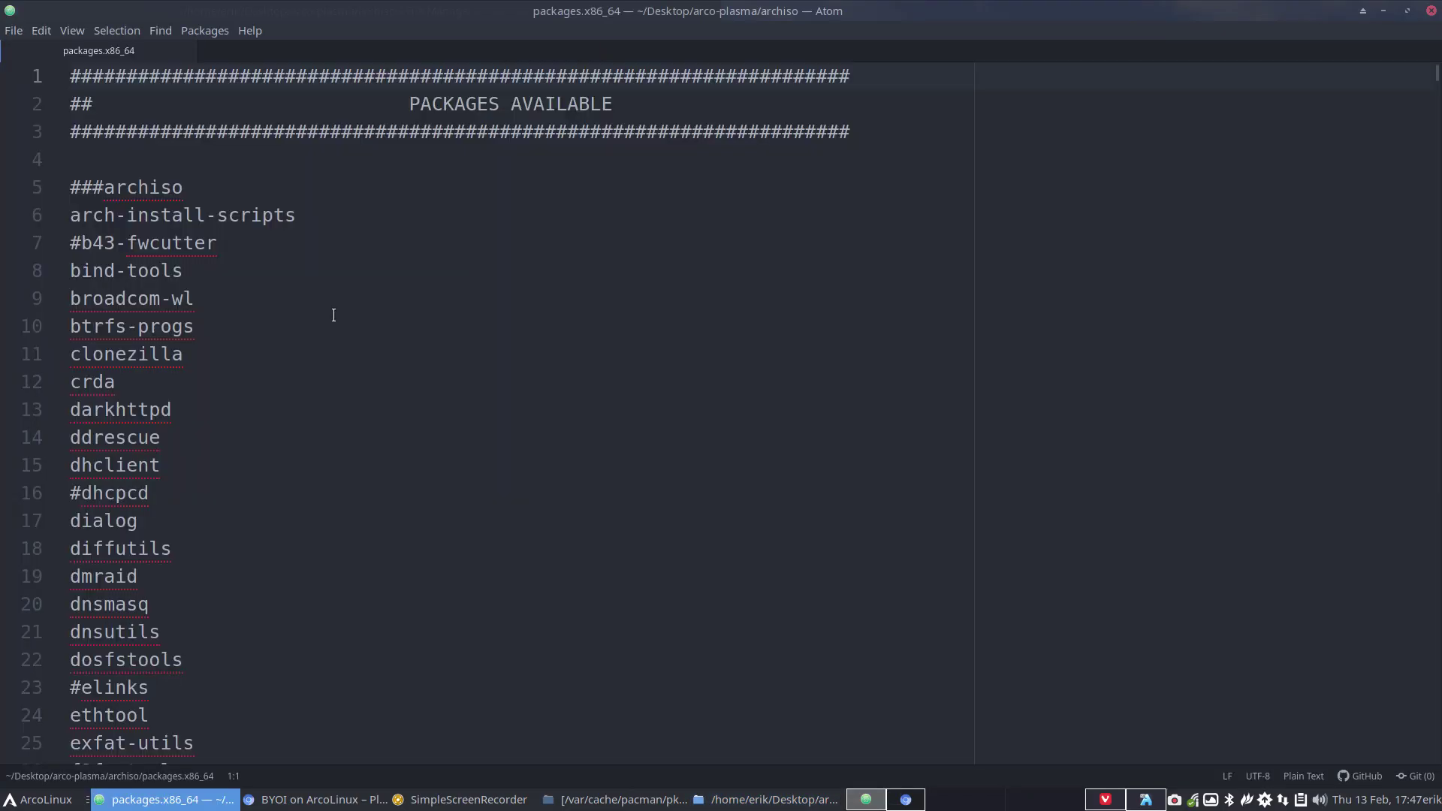
- Uncomment libreoffice-fresh on line 248 of packages.x86_64
{"action": "scroll", "coordinate": [334, 315], "scroll_direction": "down", "scroll_amount": 20}
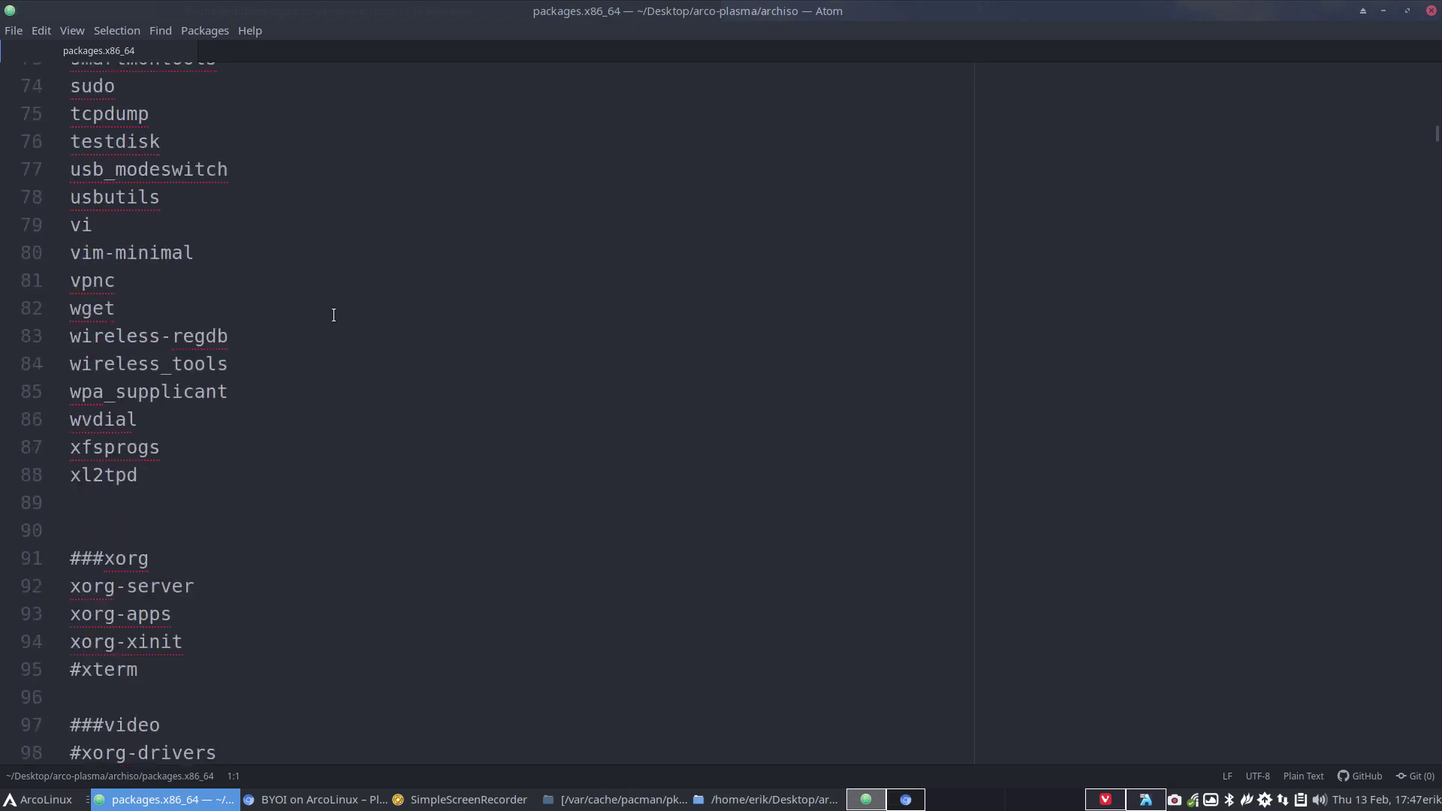
{"action": "scroll", "coordinate": [334, 314], "scroll_direction": "down", "scroll_amount": 20}
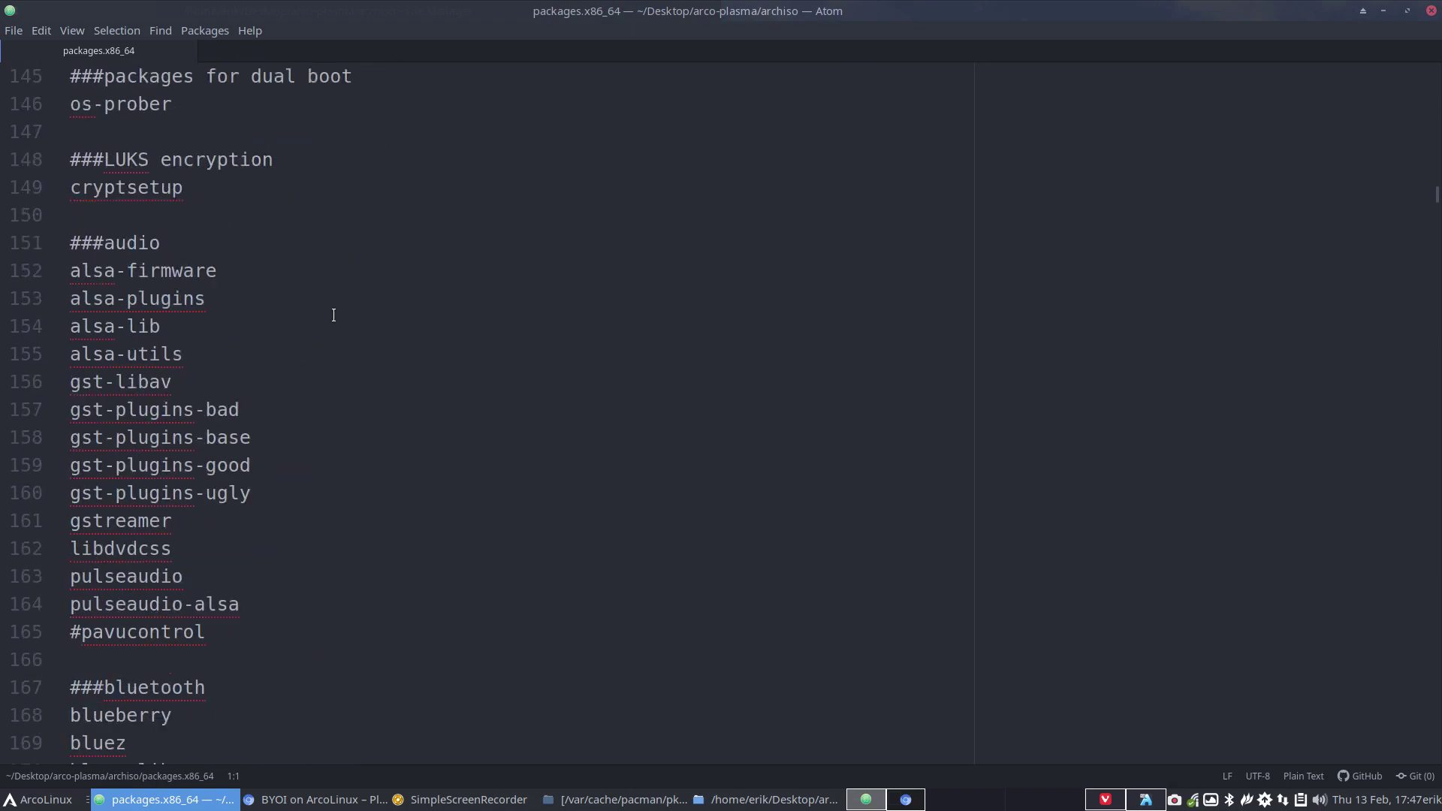
{"action": "scroll", "coordinate": [333, 315], "scroll_direction": "down", "scroll_amount": 20}
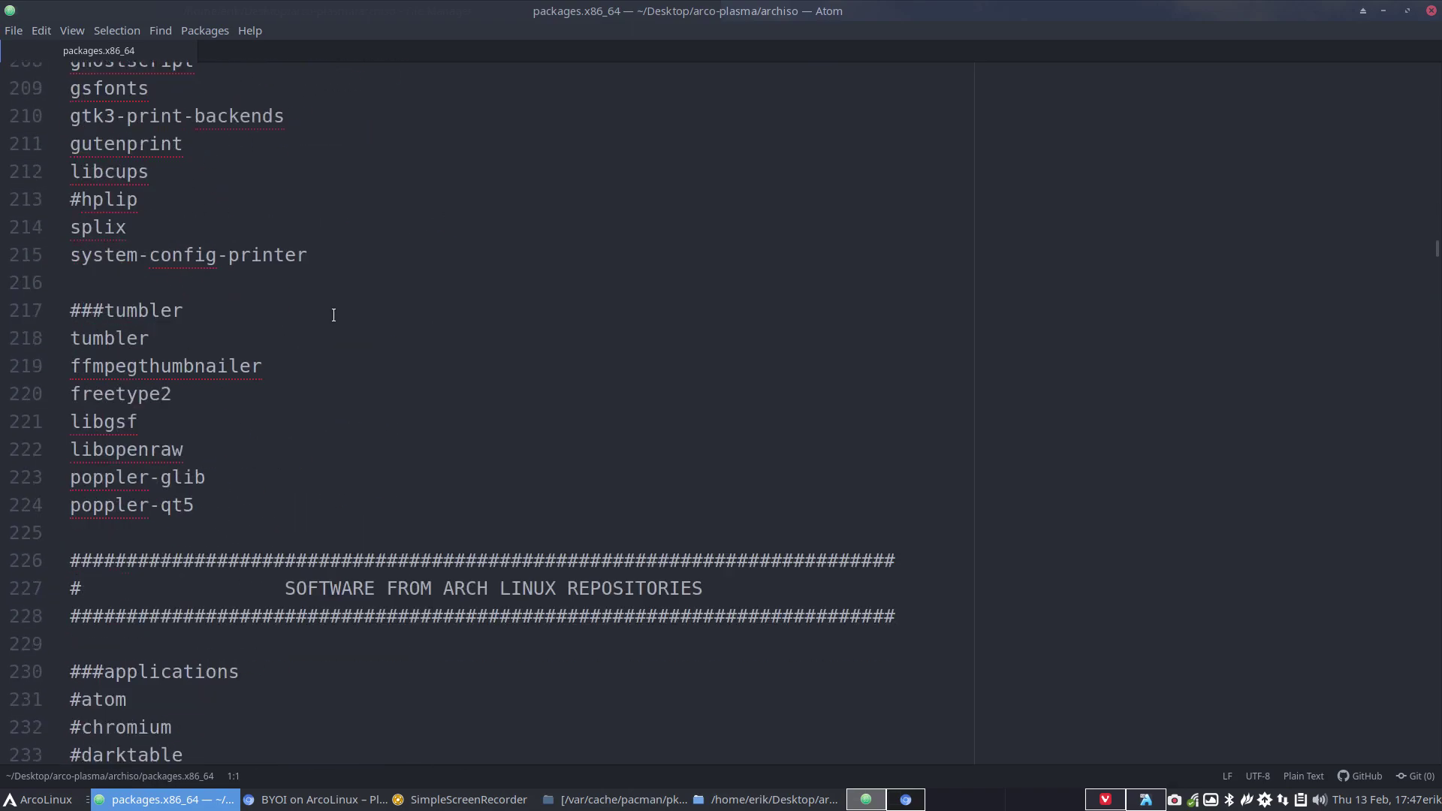
{"action": "scroll", "coordinate": [333, 315], "scroll_direction": "down", "scroll_amount": 12}
{"action": "scroll", "coordinate": [334, 315], "scroll_direction": "up", "scroll_amount": 1}
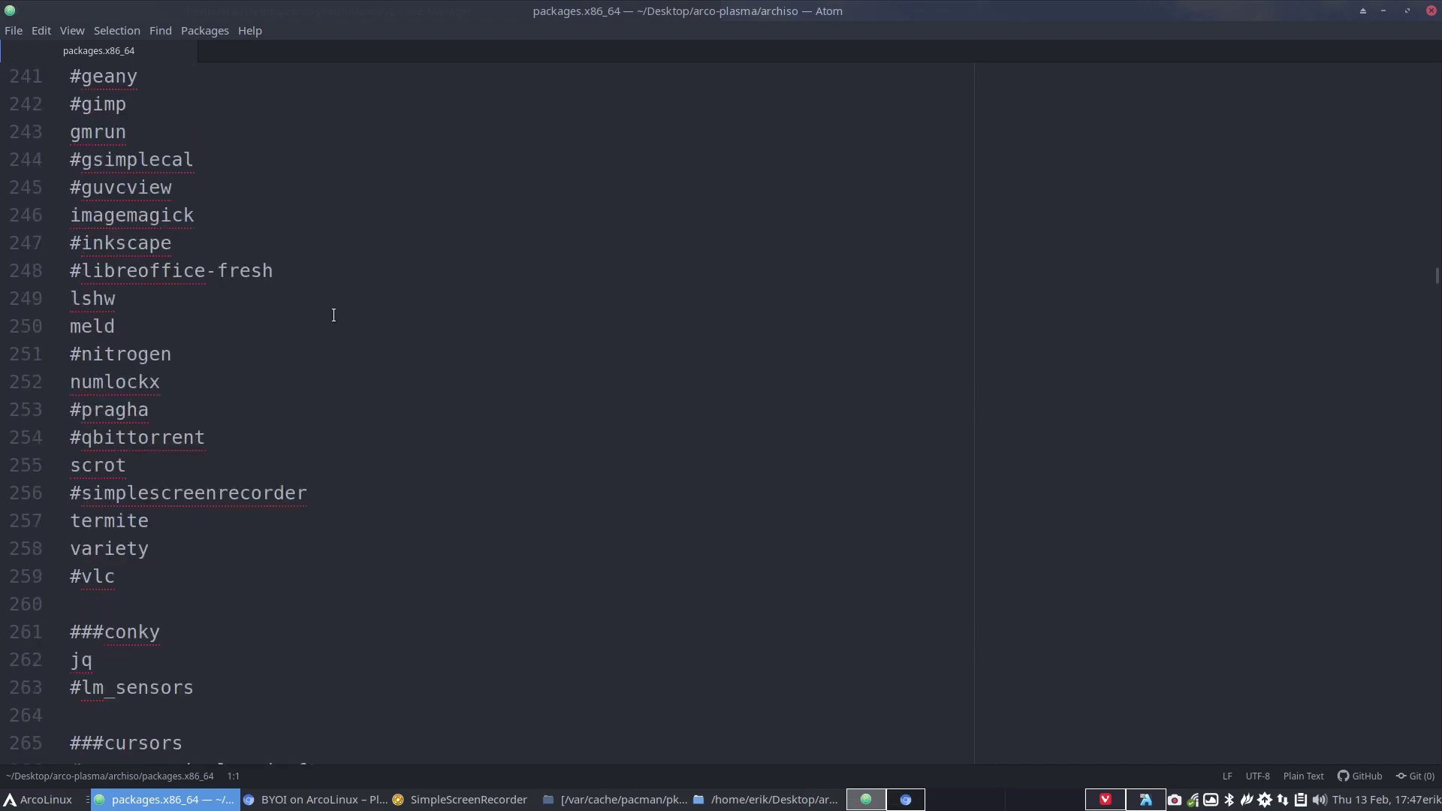
{"action": "scroll", "coordinate": [333, 315], "scroll_direction": "up", "scroll_amount": 2}
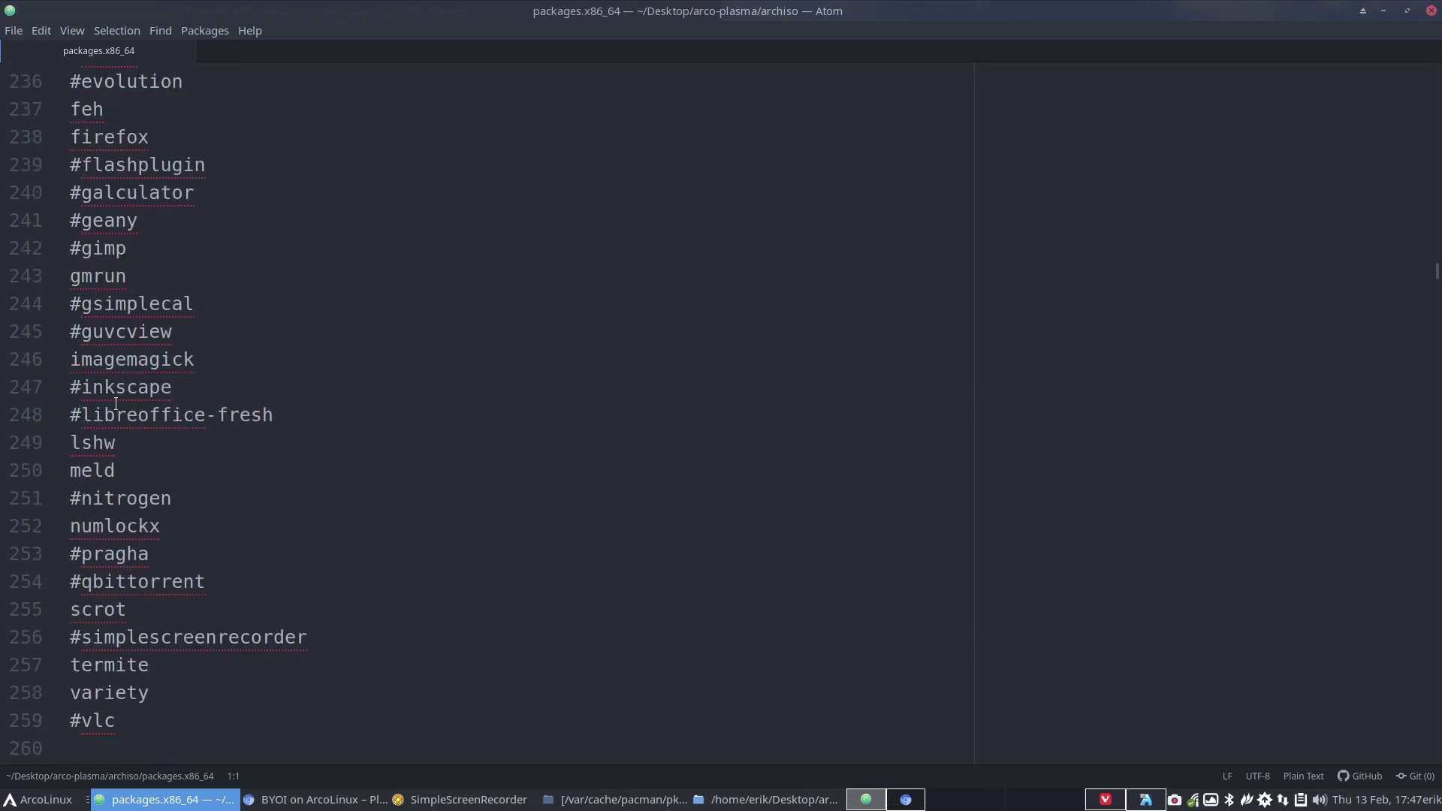
{"action": "left_click", "coordinate": [83, 418]}
{"action": "key", "text": "BackSpace"}
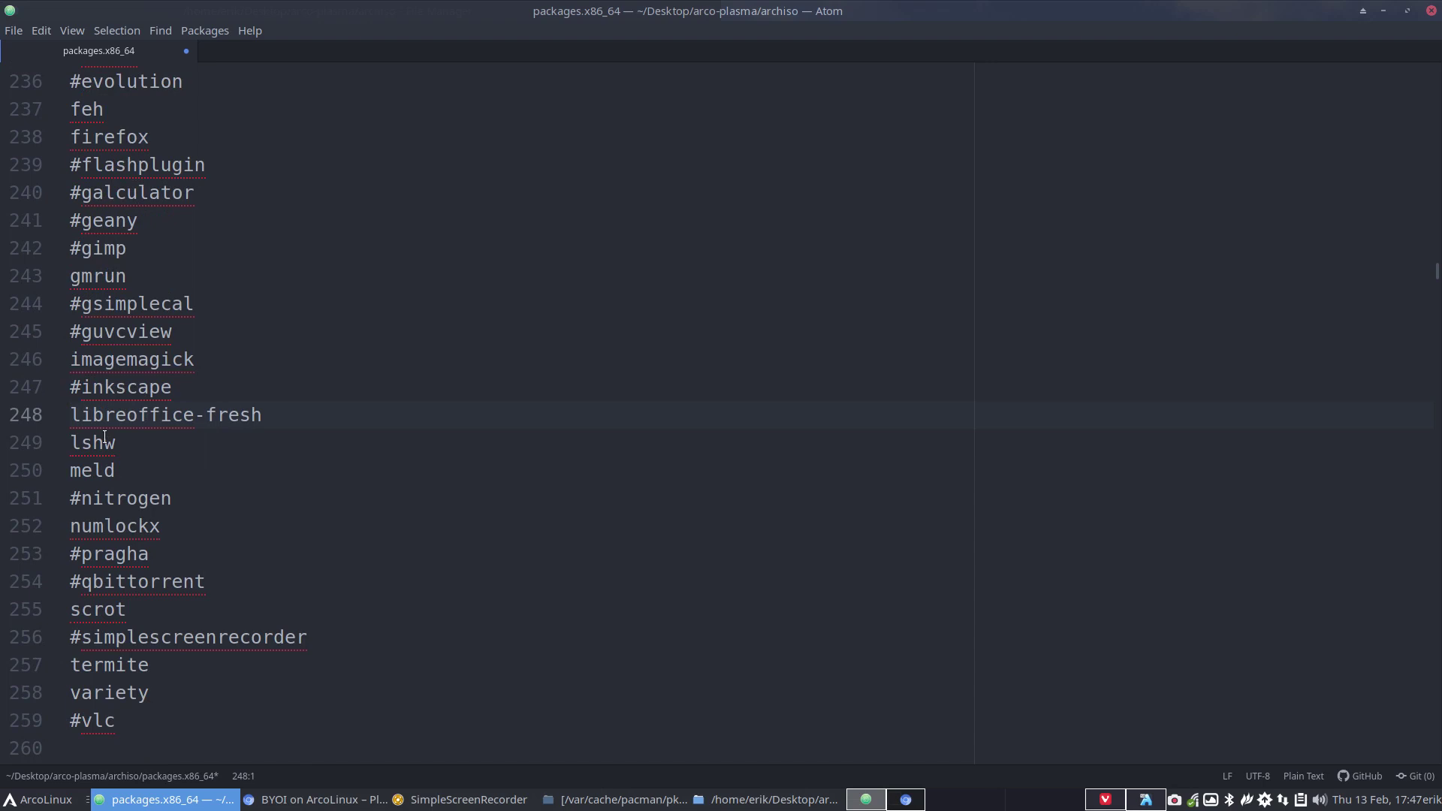
- Uncomment gimp and geany on lines 242 and 241, then save the file
{"action": "left_click", "coordinate": [79, 259]}
{"action": "key", "text": "BackSpace"}
{"action": "key", "text": "Up"}
{"action": "key", "text": "Delete"}
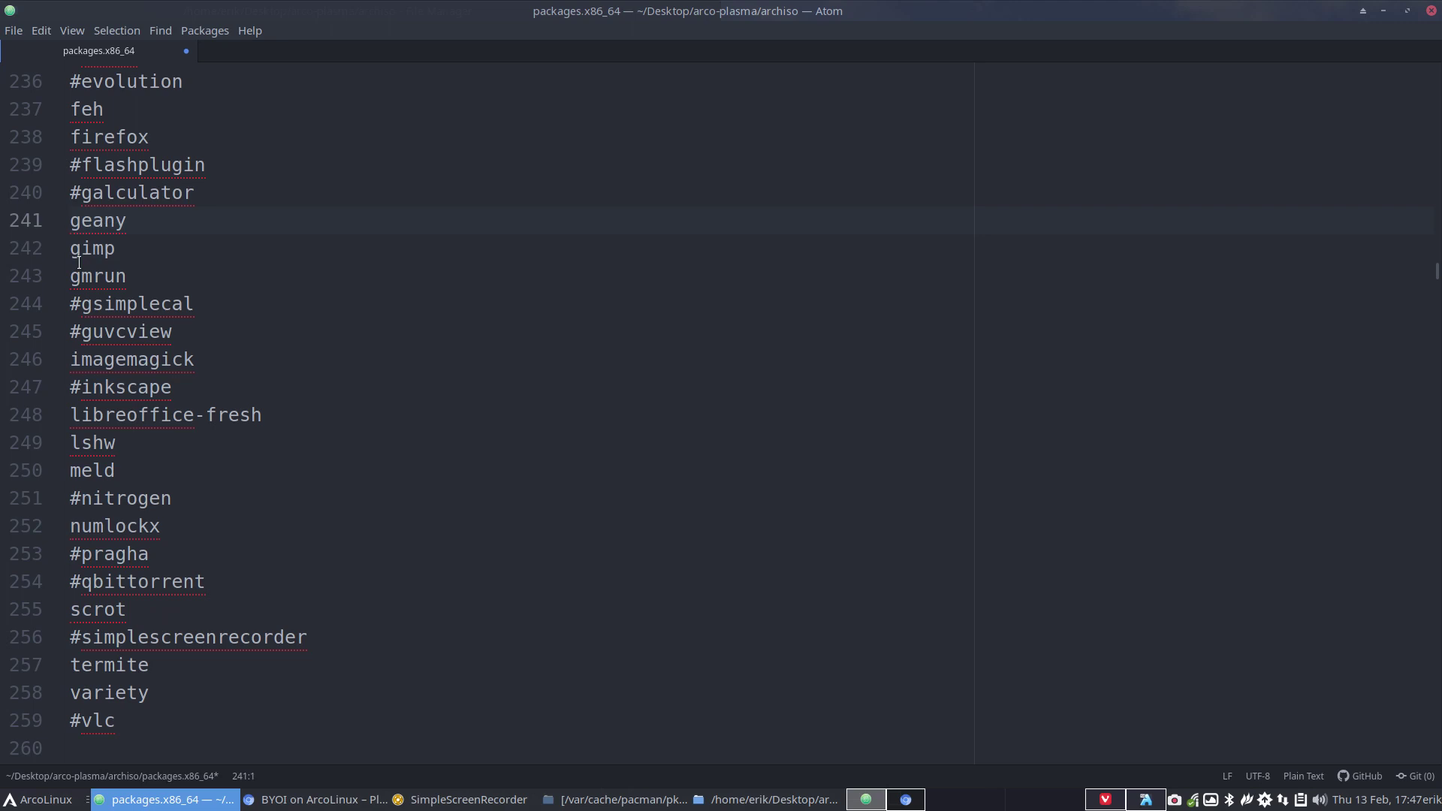
{"action": "key", "text": "ctrl+s"}
- Set the file's syntax highlighting to Perl
{"action": "left_click", "coordinate": [1313, 778]}
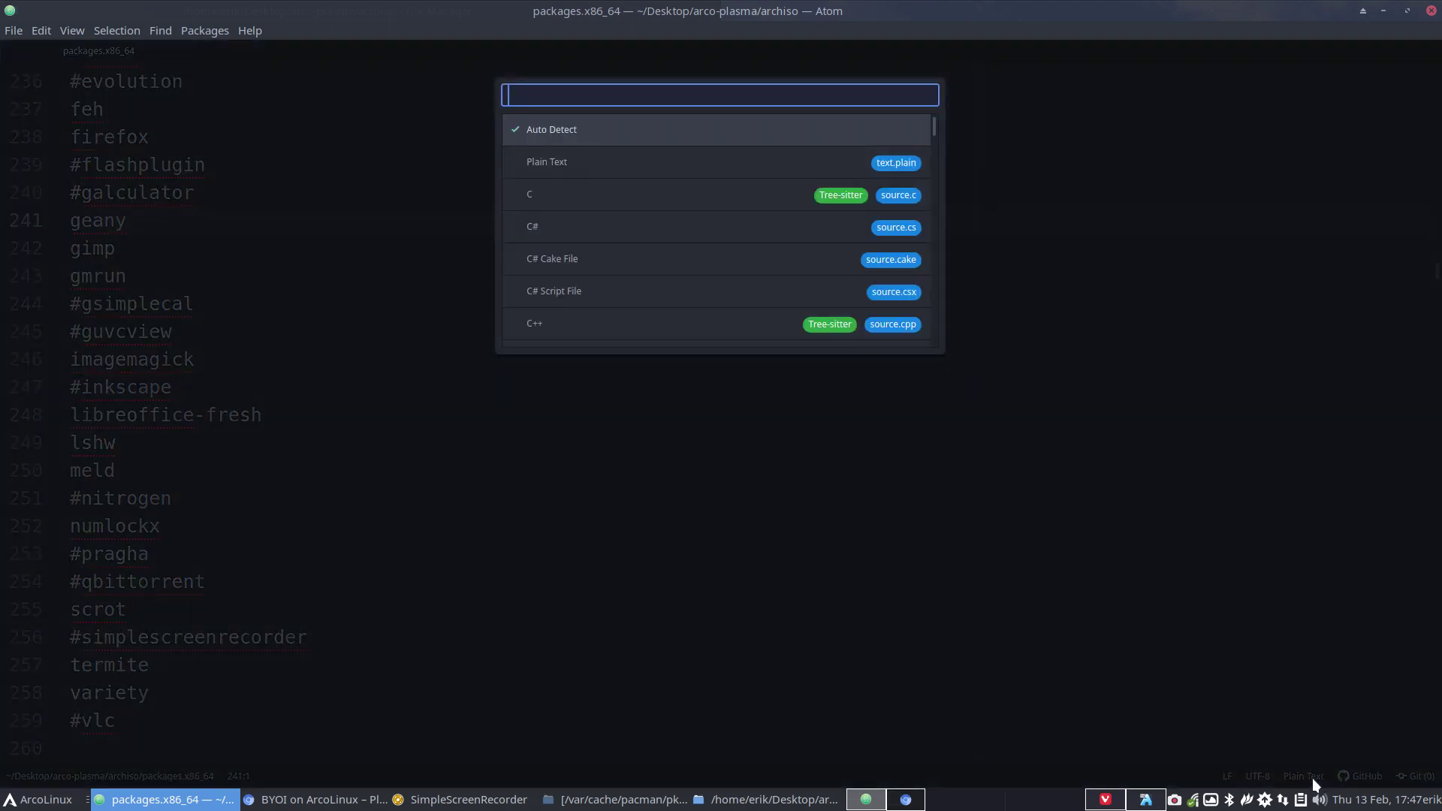
{"action": "type", "text": "perl"}
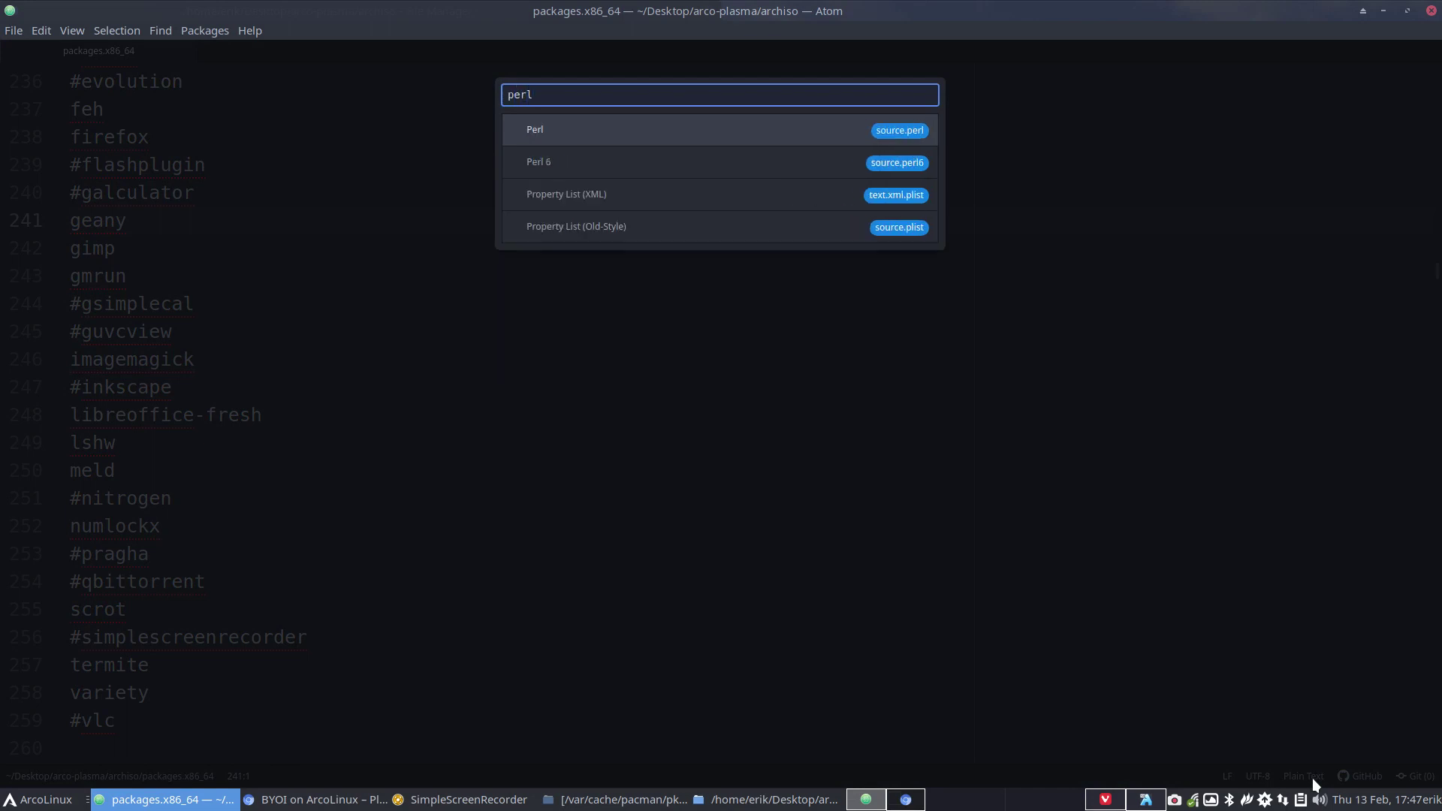
{"action": "key", "text": "Return"}
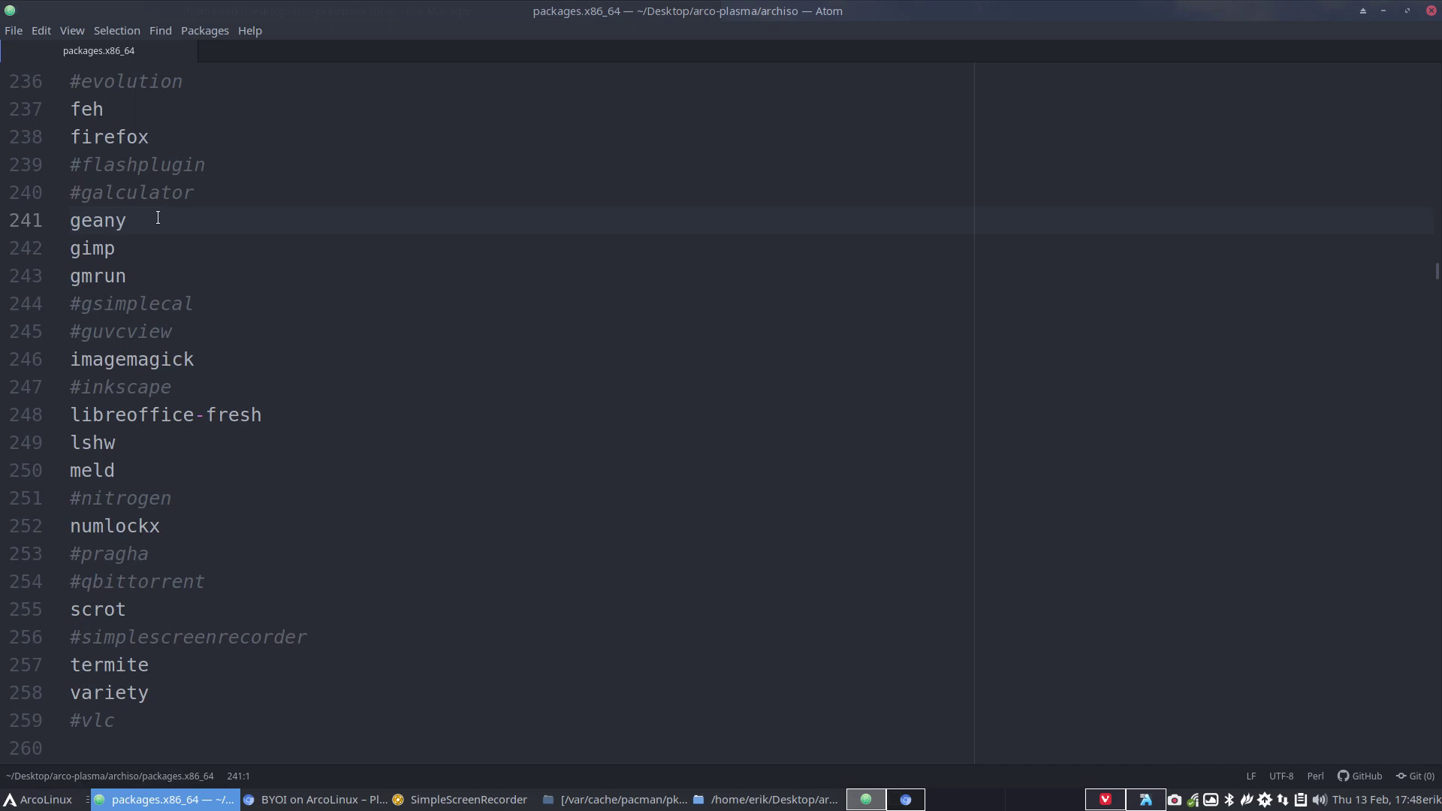
- Uncomment qbittorrent on line 254 and save packages.x86_64
{"action": "scroll", "coordinate": [158, 218], "scroll_direction": "down", "scroll_amount": 5}
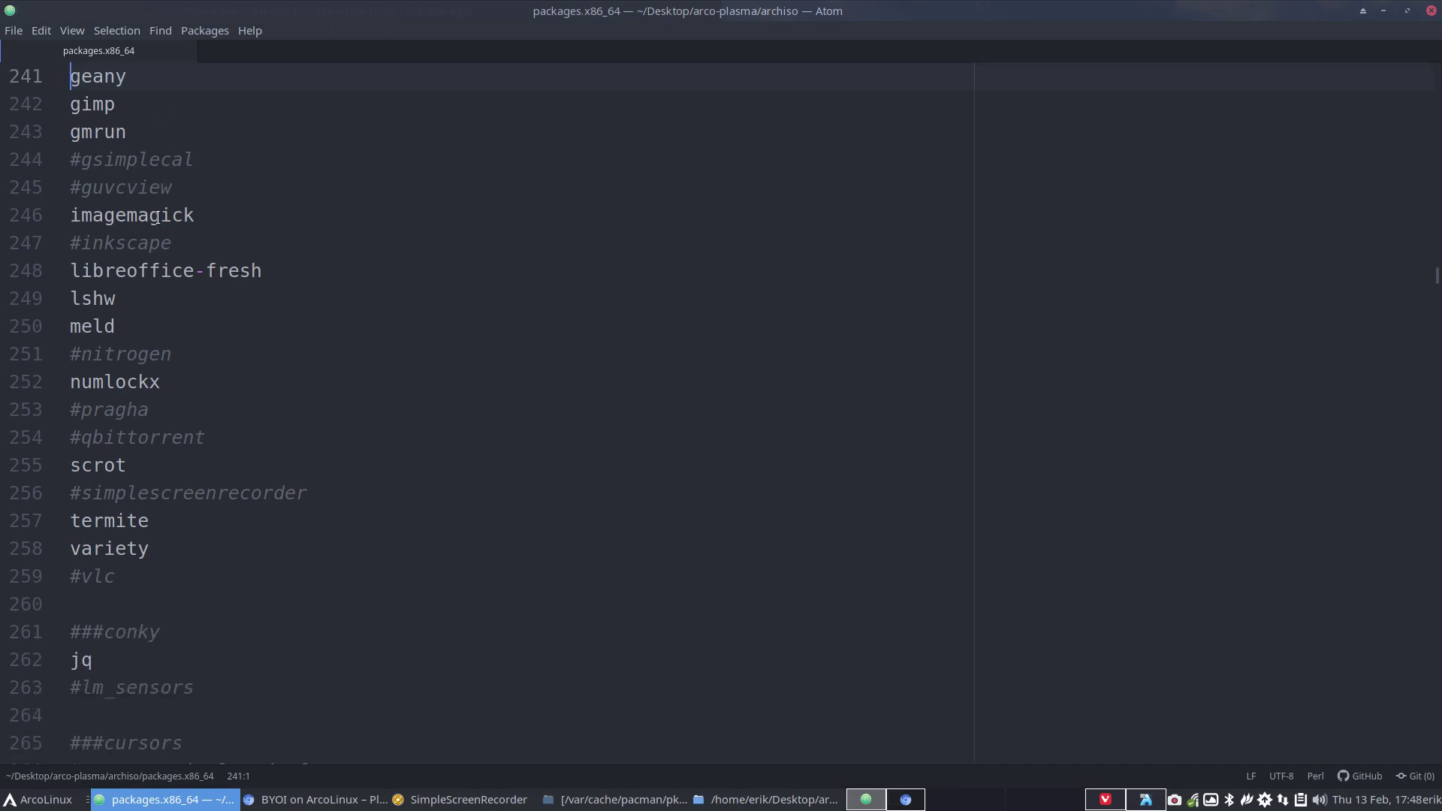
{"action": "scroll", "coordinate": [158, 218], "scroll_direction": "down", "scroll_amount": 1}
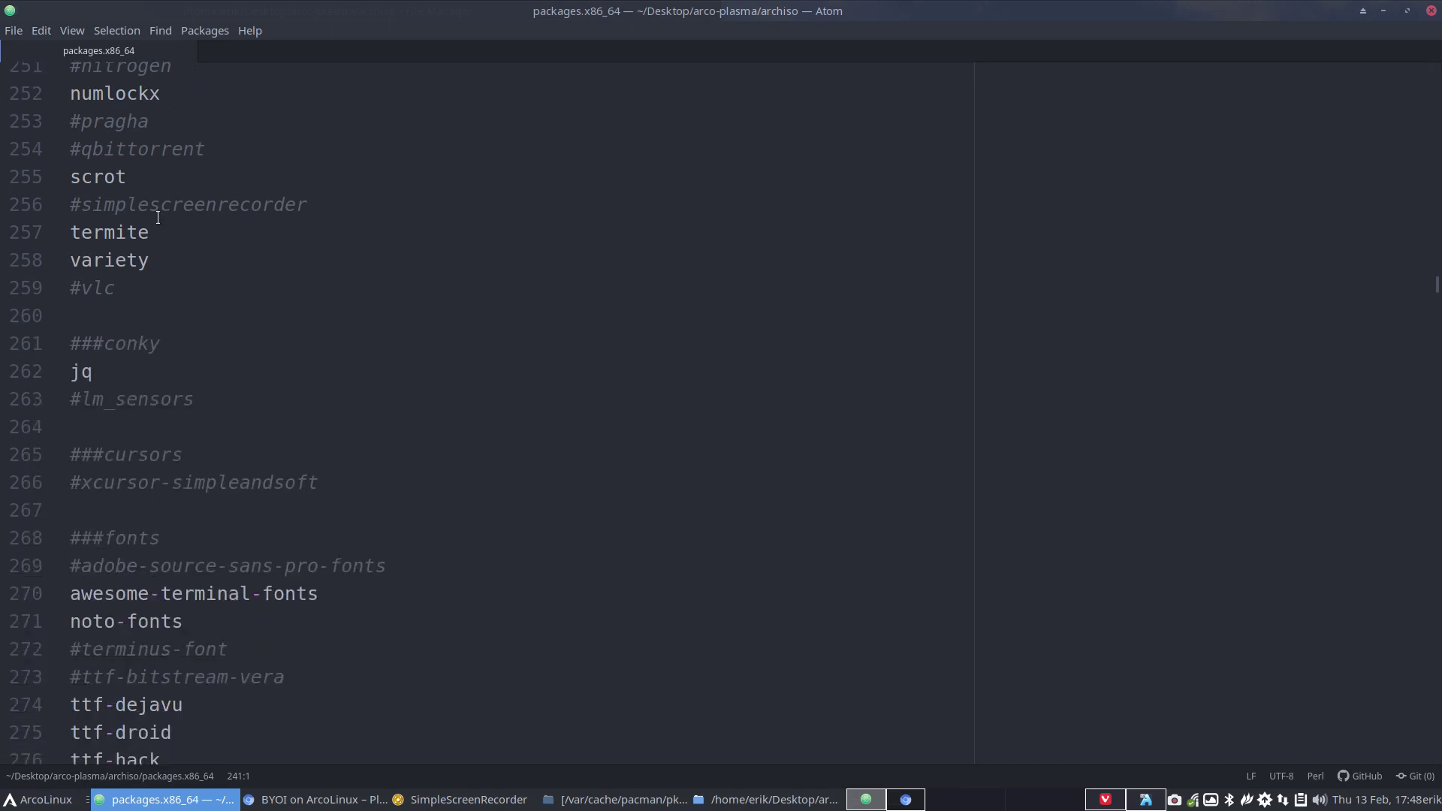
{"action": "left_click", "coordinate": [83, 150]}
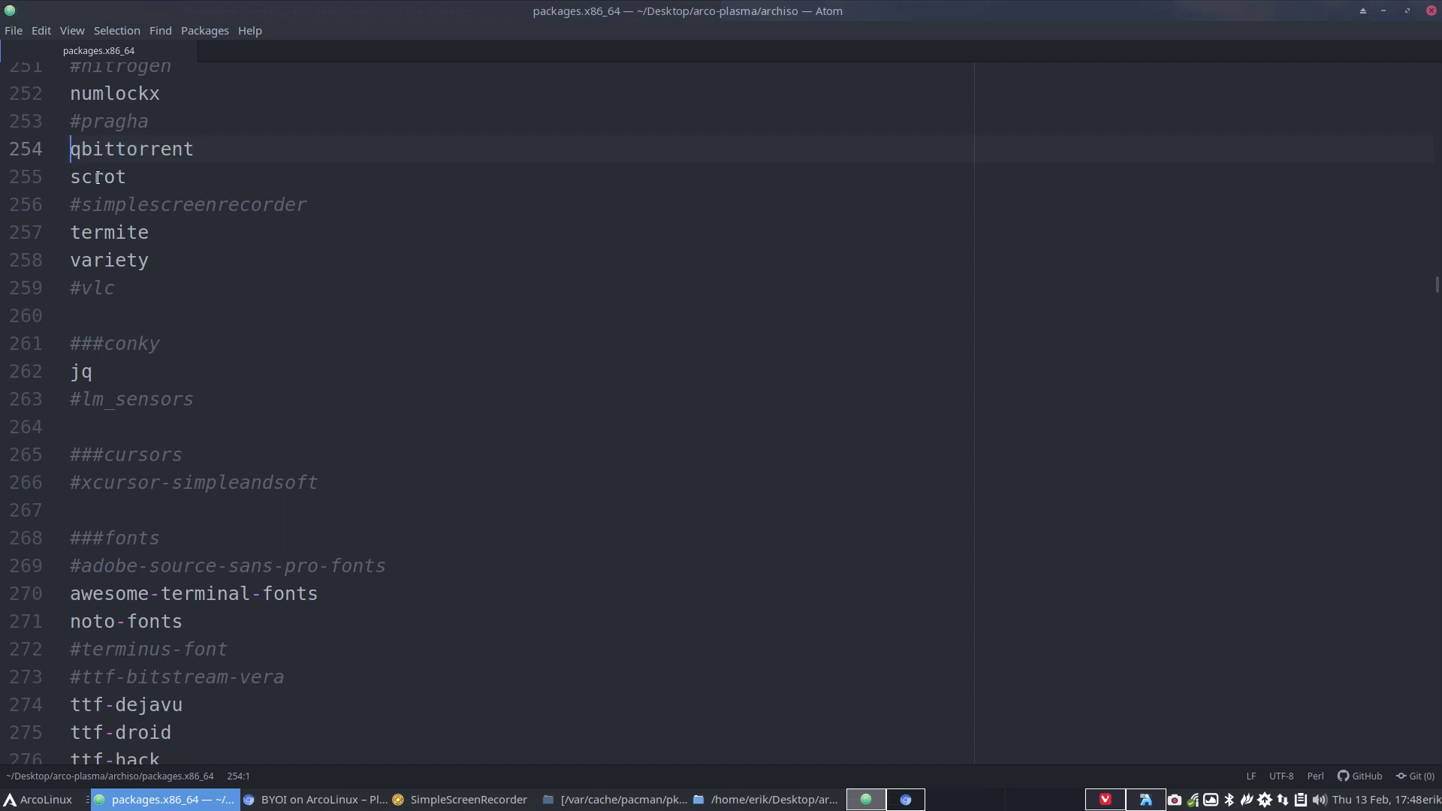
{"action": "key", "text": "BackSpace"}
{"action": "key", "text": "ctrl+s"}
- Close Atom, open arco-plasma/installation-scripts, and select 30-build-the-iso-the-first-time.sh
{"action": "left_click", "coordinate": [1432, 10]}
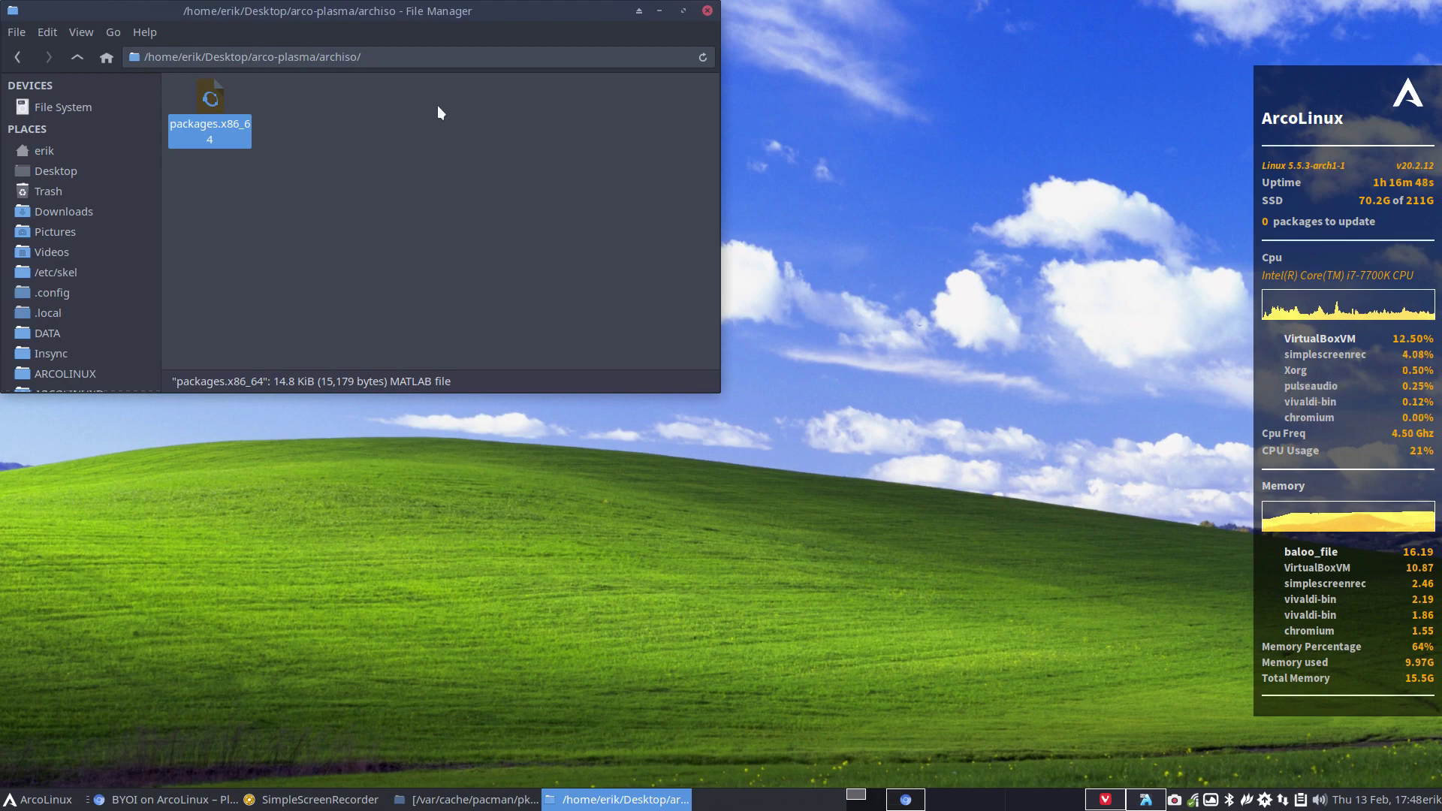
{"action": "left_click", "coordinate": [77, 57]}
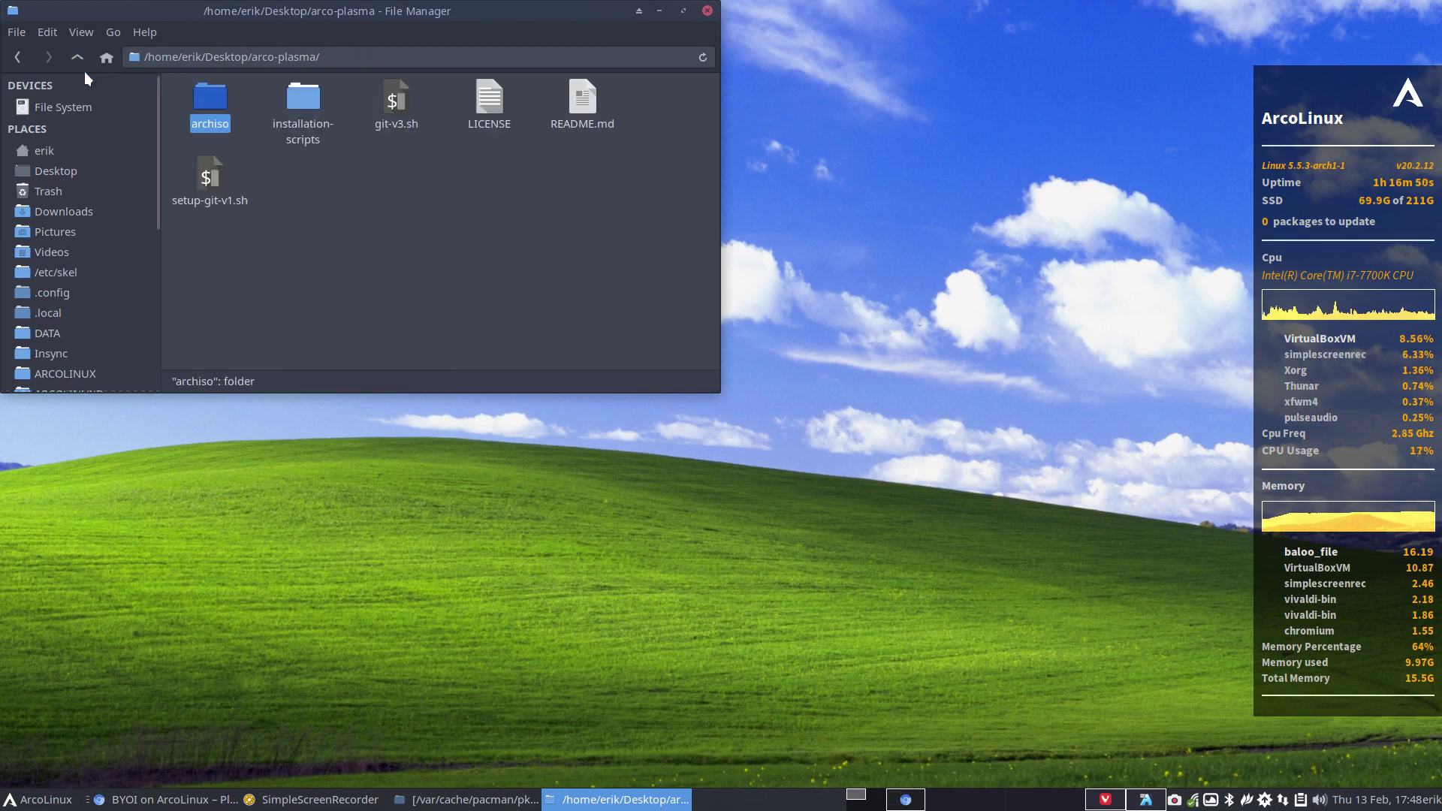
{"action": "double_click", "coordinate": [306, 106]}
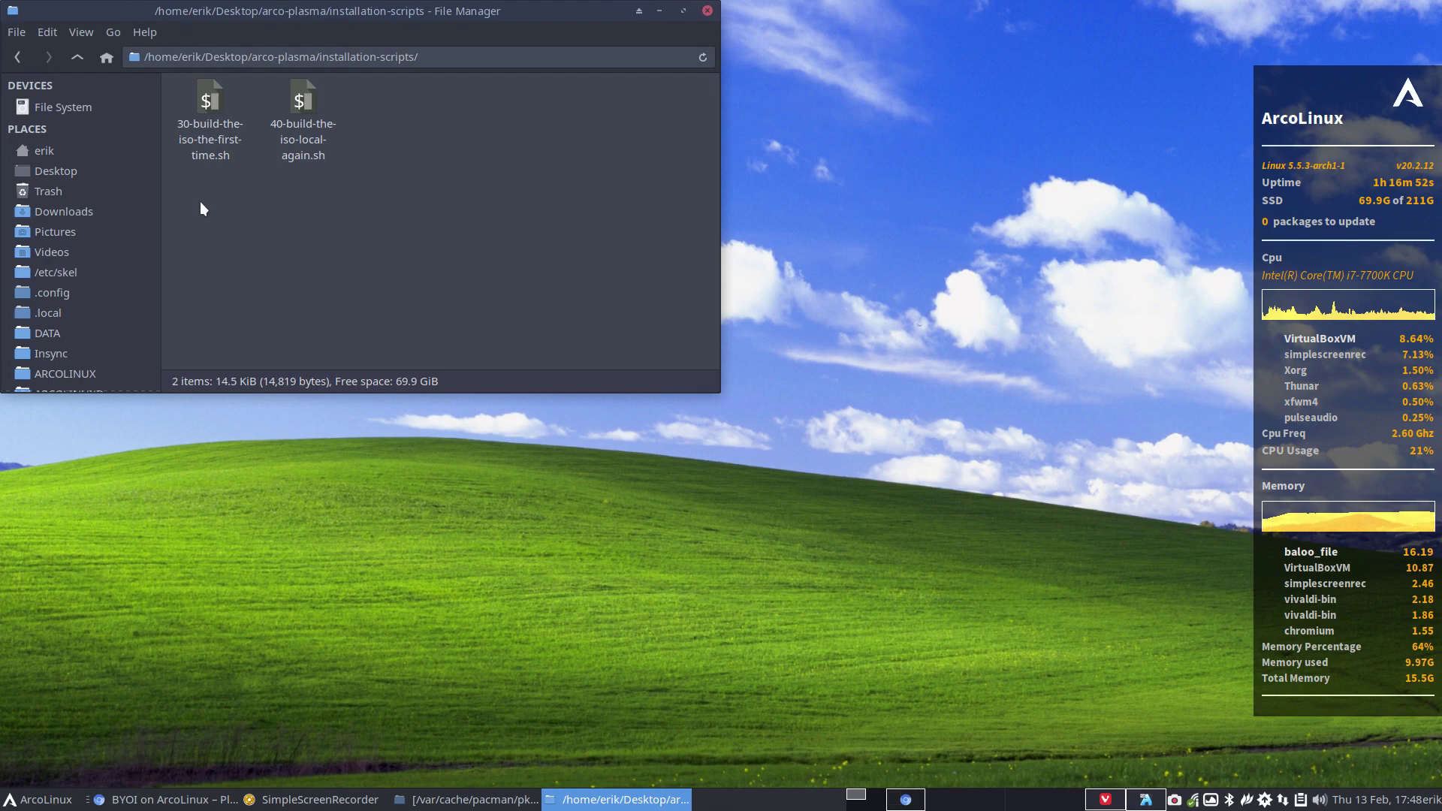
{"action": "left_click_drag", "start_coordinate": [201, 203], "coordinate": [368, 85]}
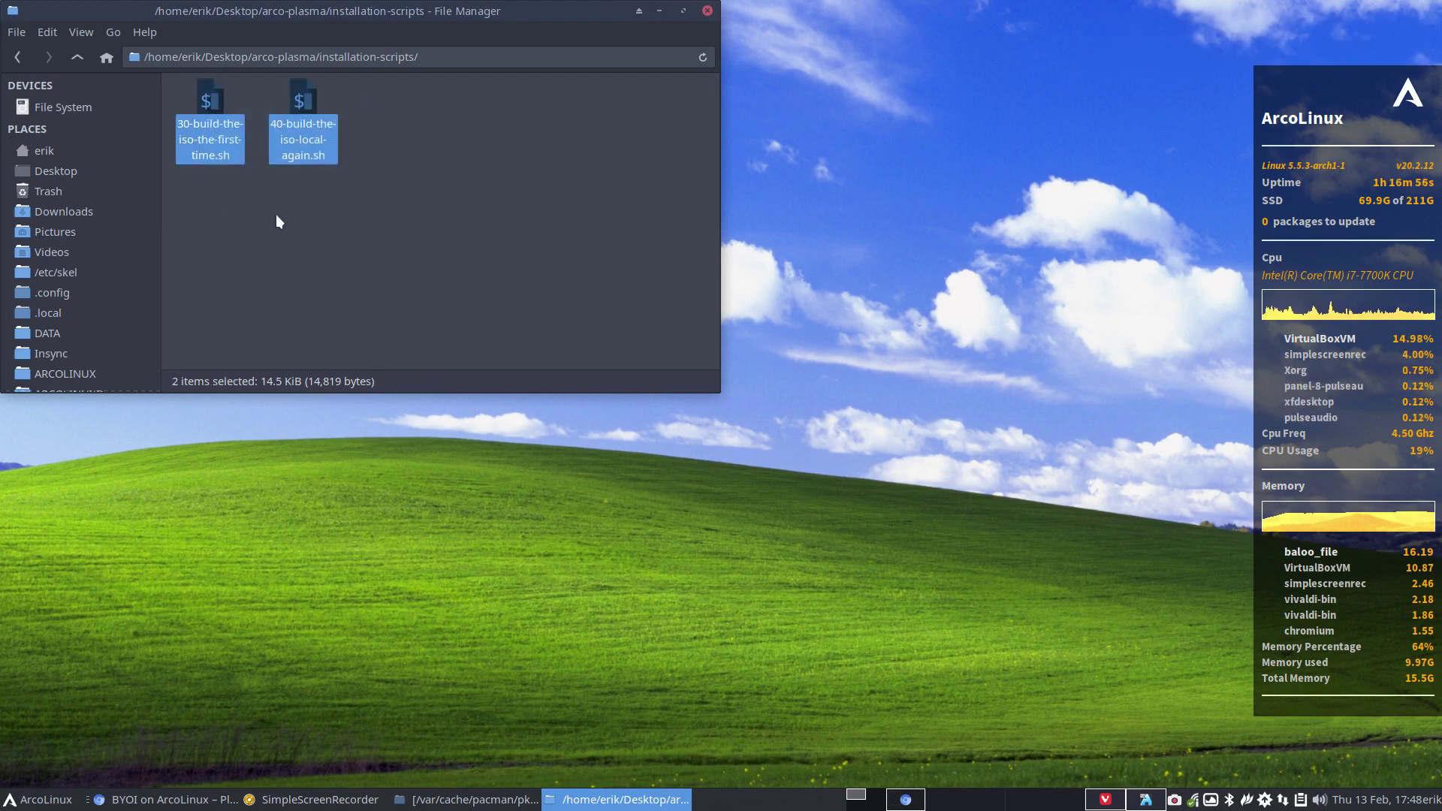
{"action": "left_click", "coordinate": [243, 208]}
{"action": "left_click", "coordinate": [201, 94]}
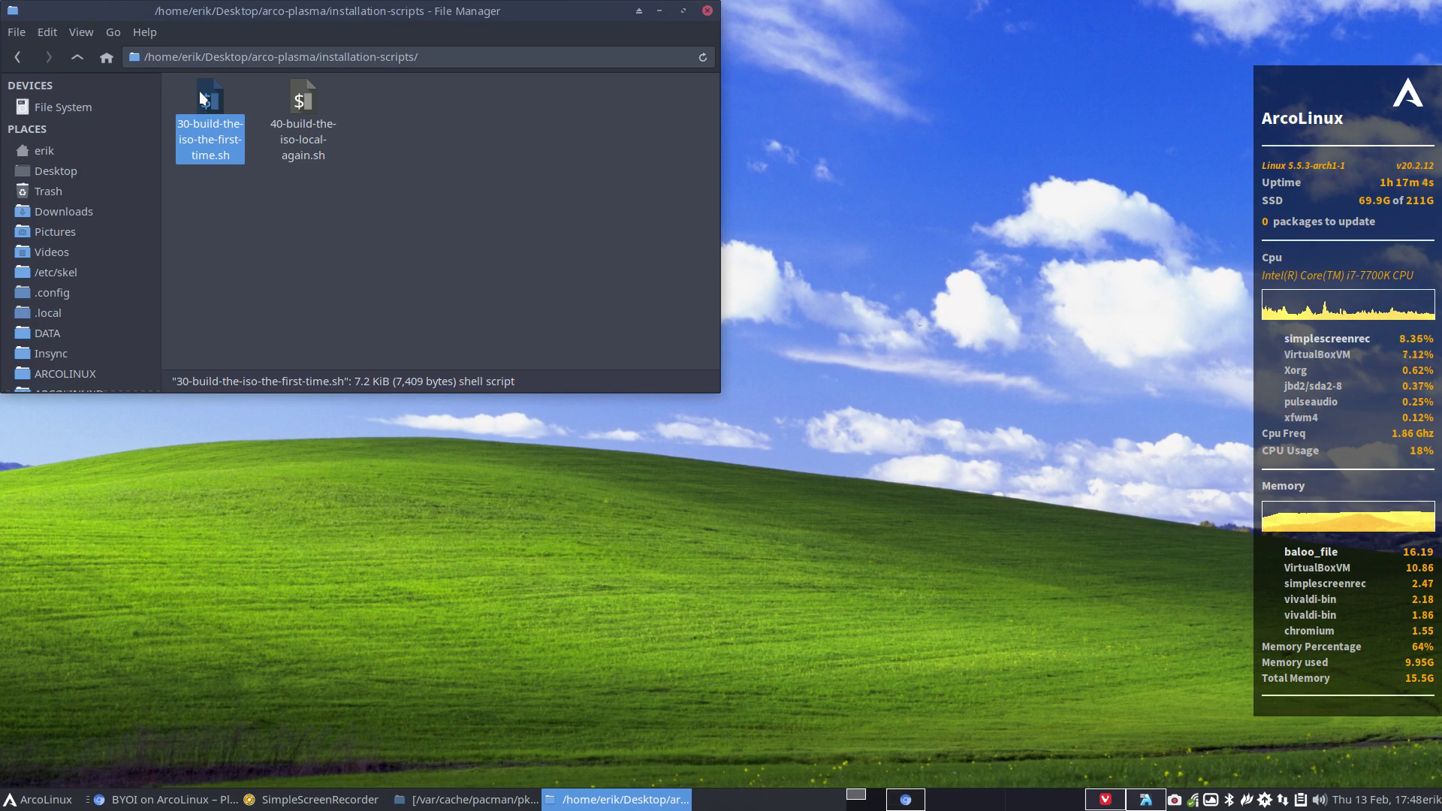
{"action": "left_click", "coordinate": [215, 301]}
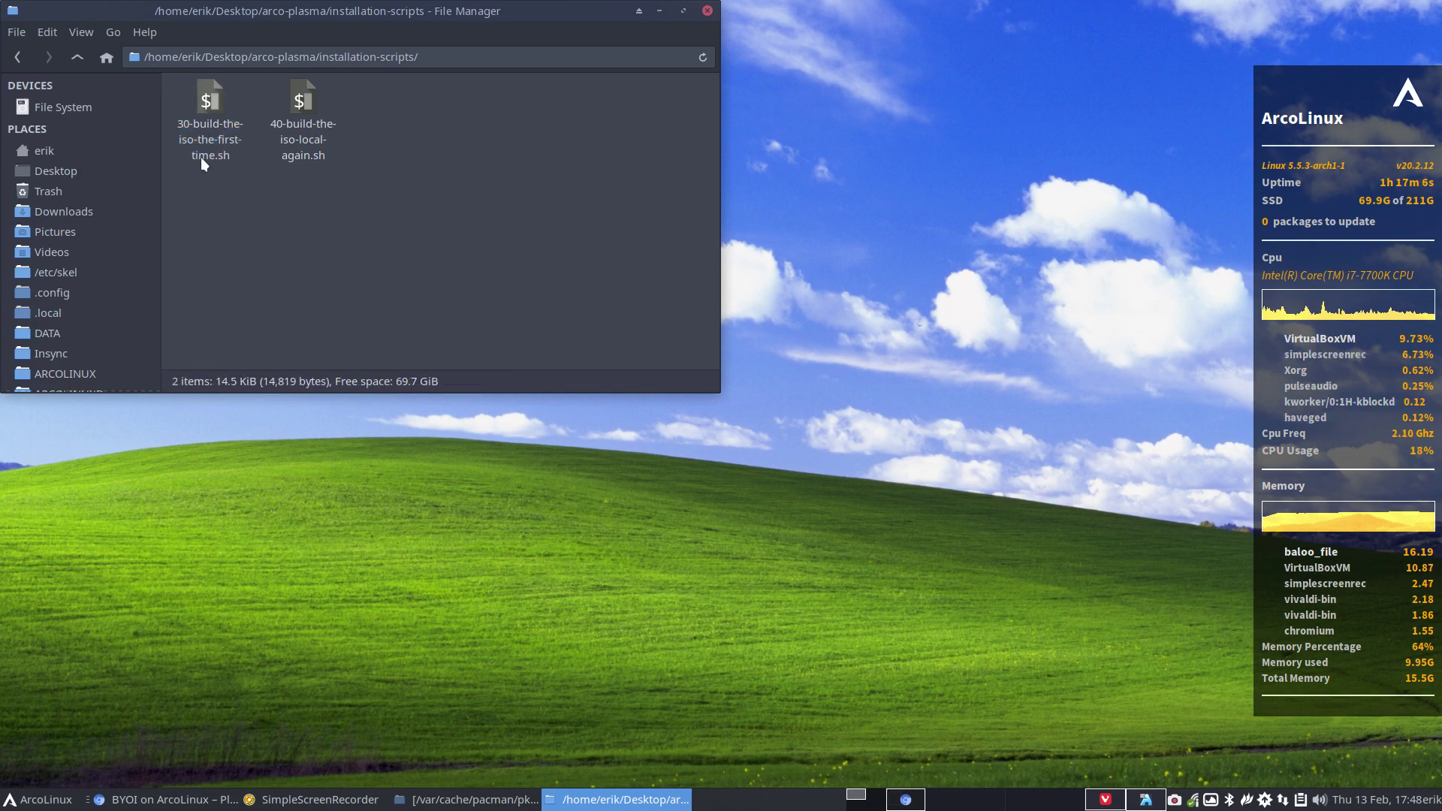
{"action": "left_click", "coordinate": [201, 156]}
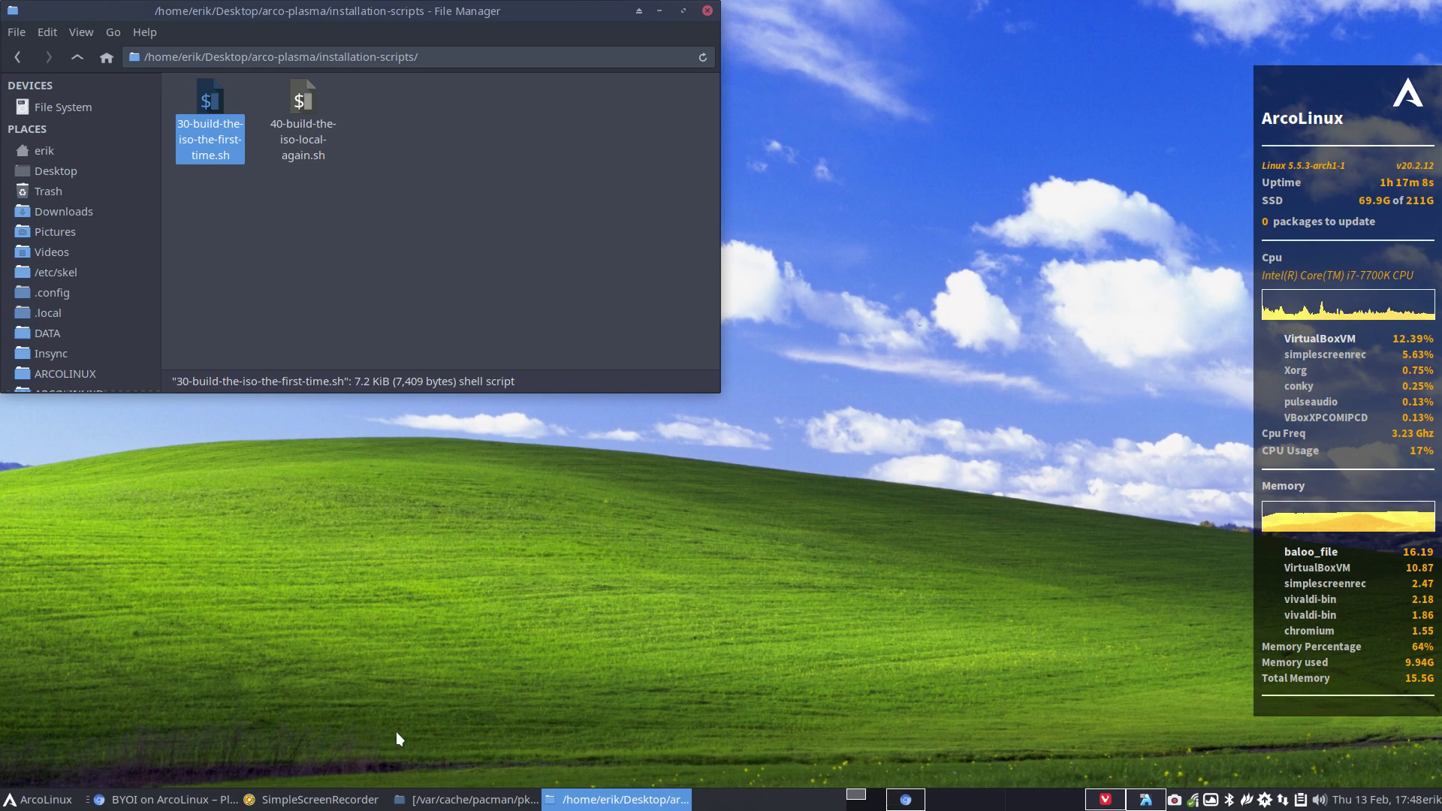
- Bring up the pacman package cache window and select 40-build-the-iso-local-again.sh
{"action": "left_click", "coordinate": [454, 799]}
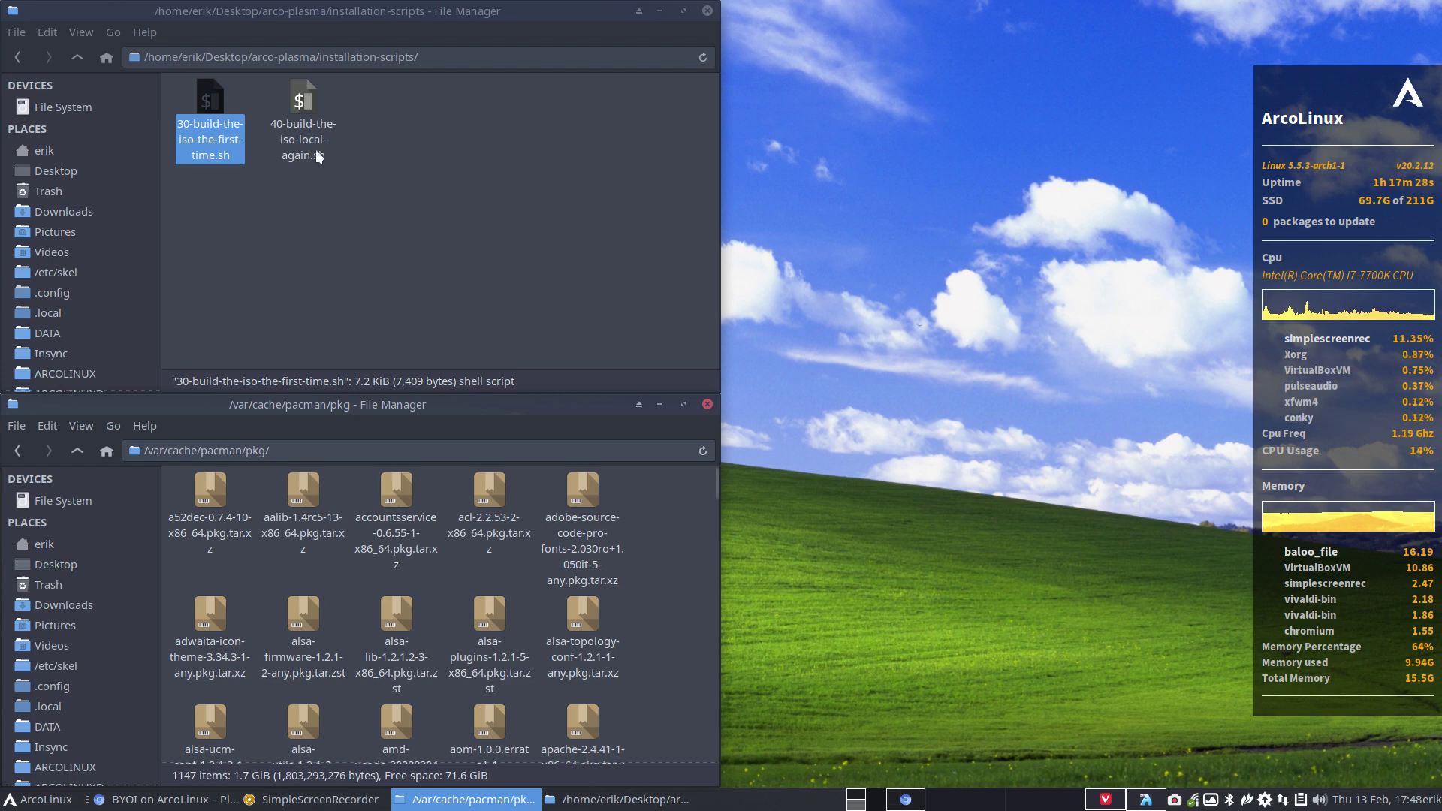
{"action": "left_click", "coordinate": [305, 110]}
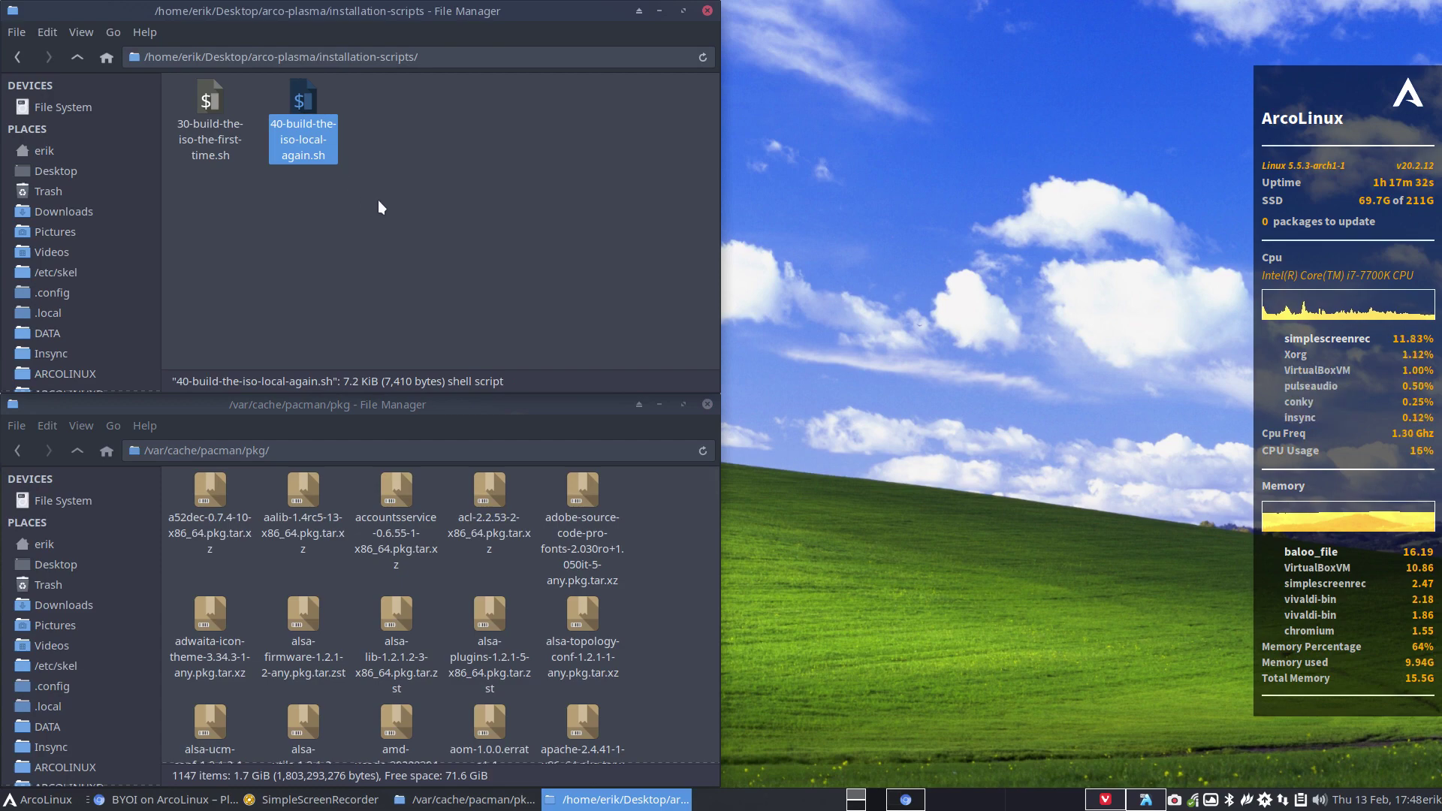
{"action": "right_click", "coordinate": [422, 185]}
- Run 40-build-the-iso-local-again.sh in a right-tiled terminal, entering the sudo password
{"action": "left_click", "coordinate": [513, 275]}
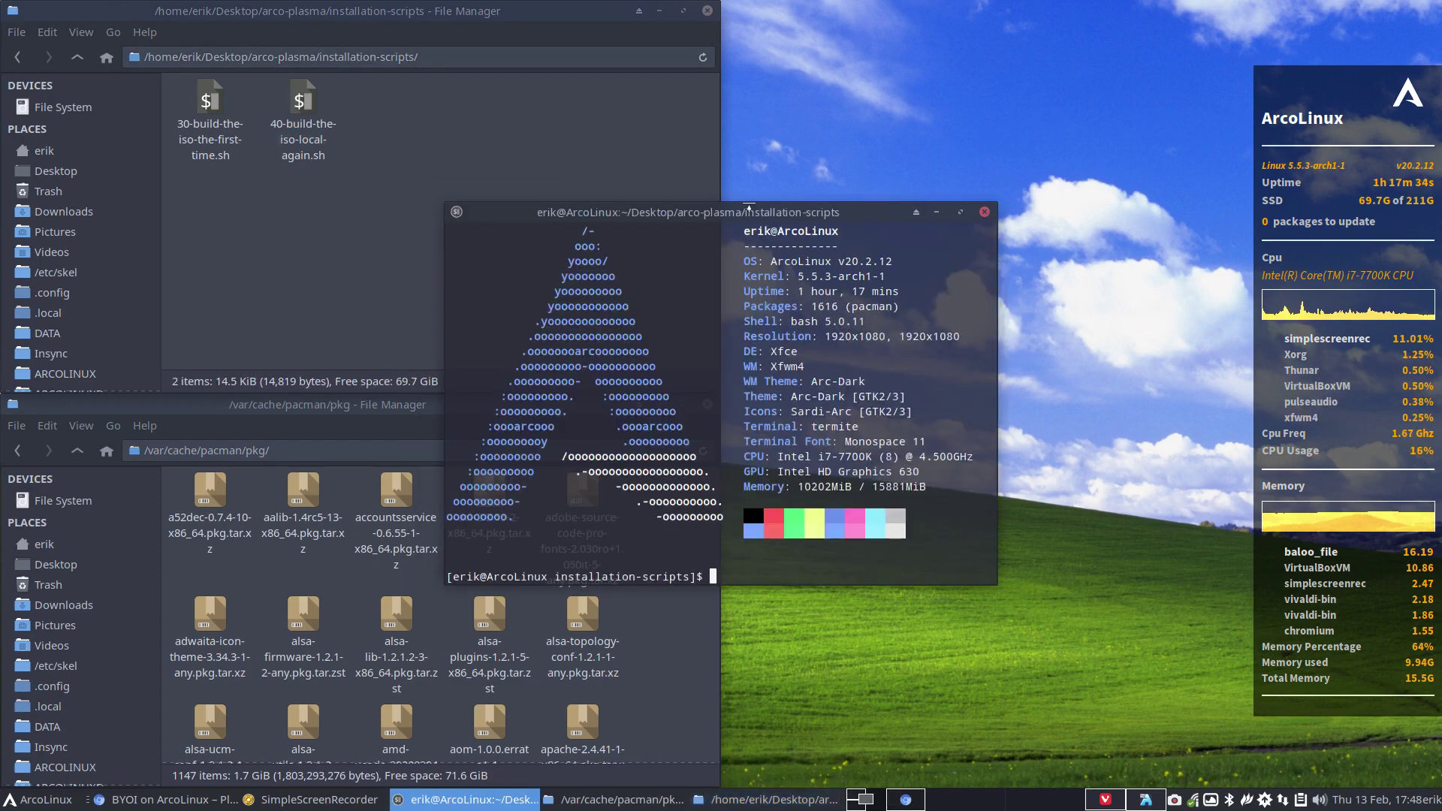
{"action": "left_click_drag", "start_coordinate": [980, 235], "coordinate": [1438, 289]}
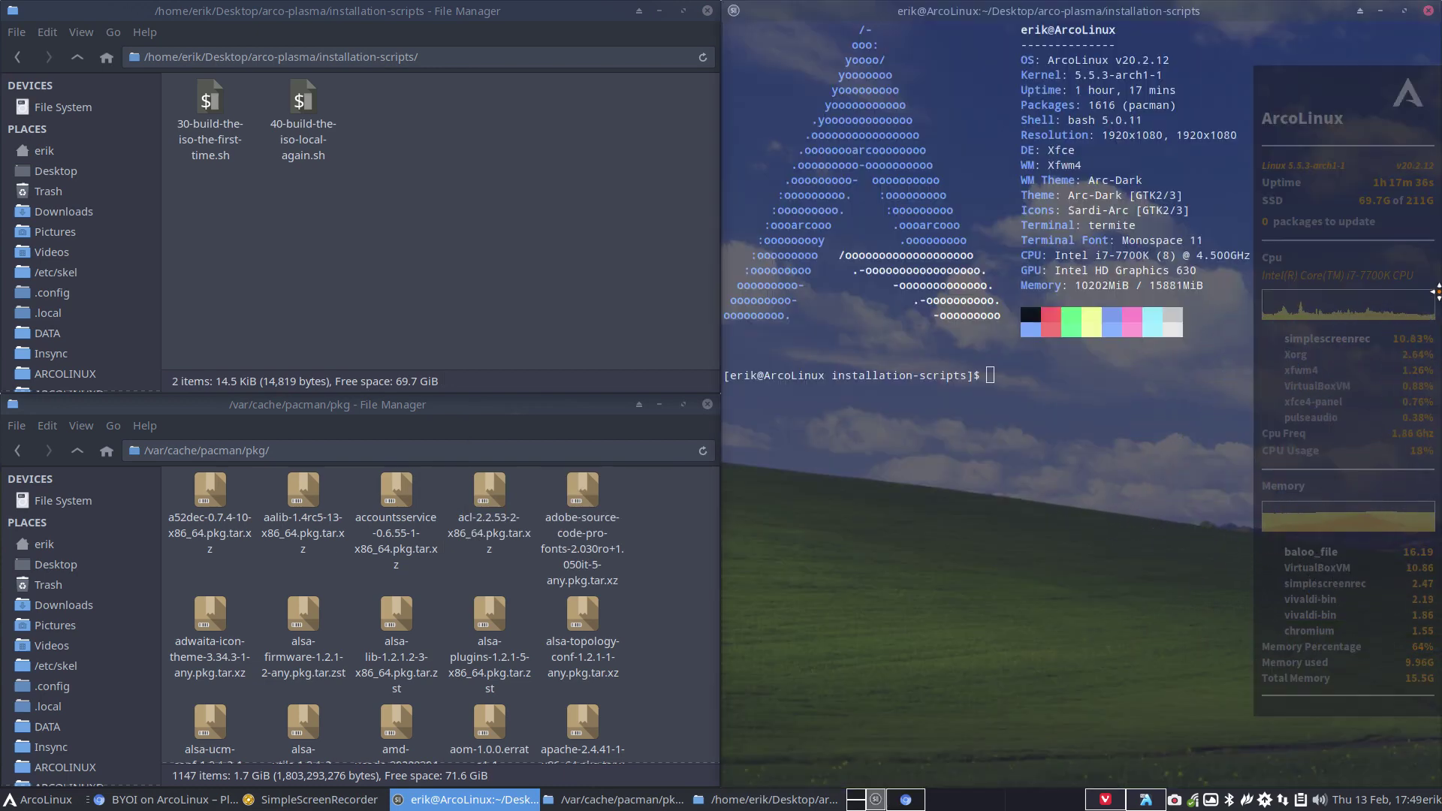
{"action": "type", "text": "./"}
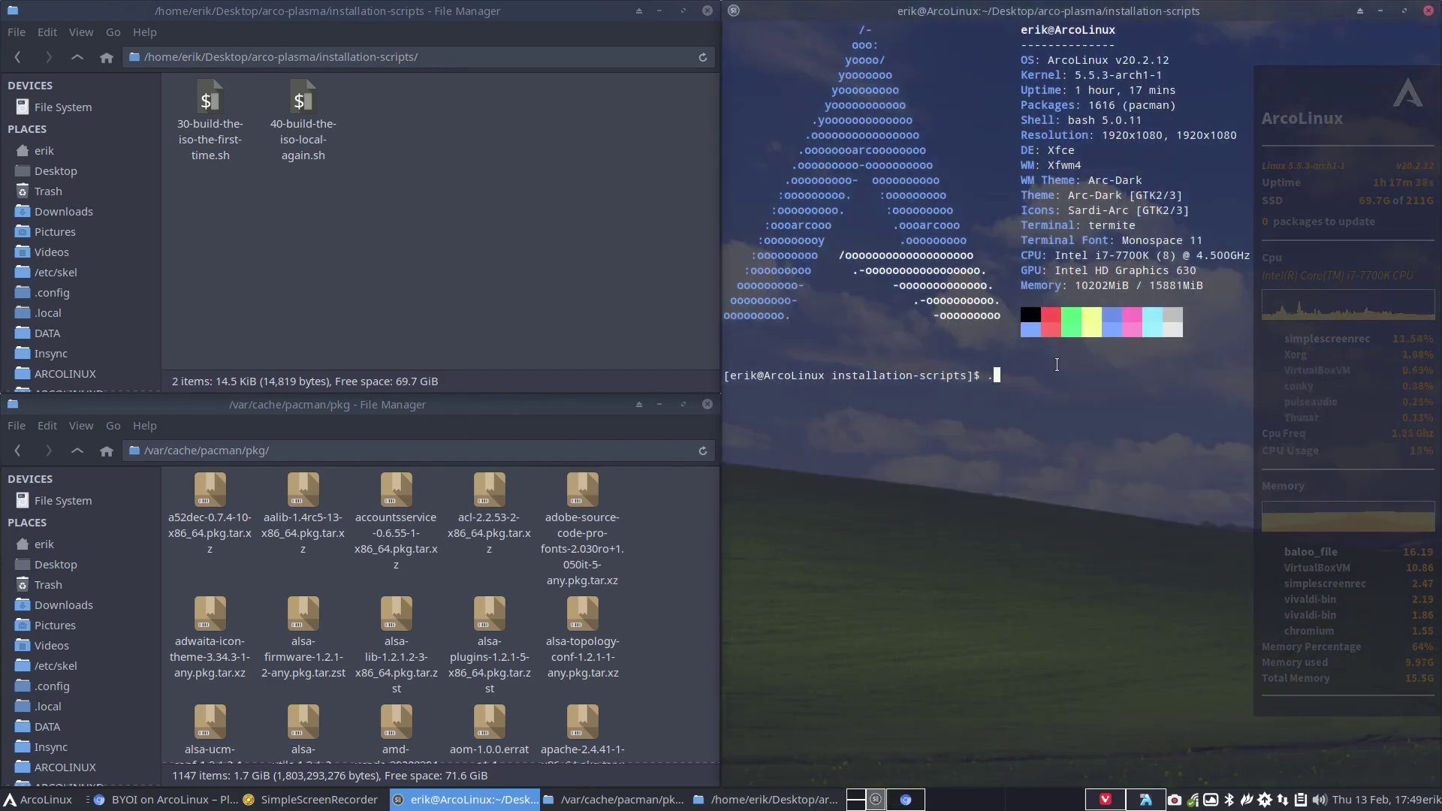
{"action": "type", "text": "40"}
{"action": "key", "text": "Tab"}
{"action": "key", "text": "Return"}
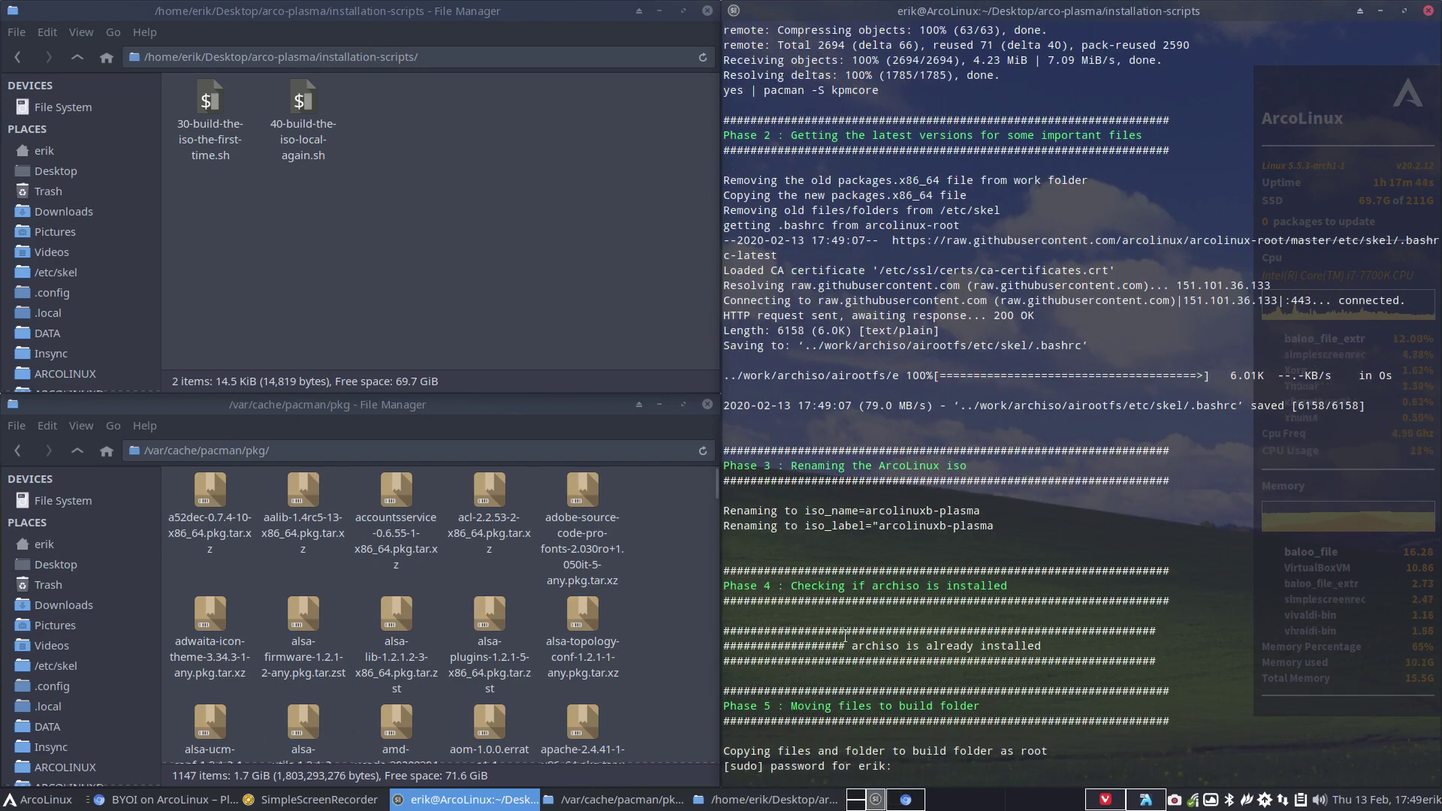
{"action": "key", "text": "Return"}
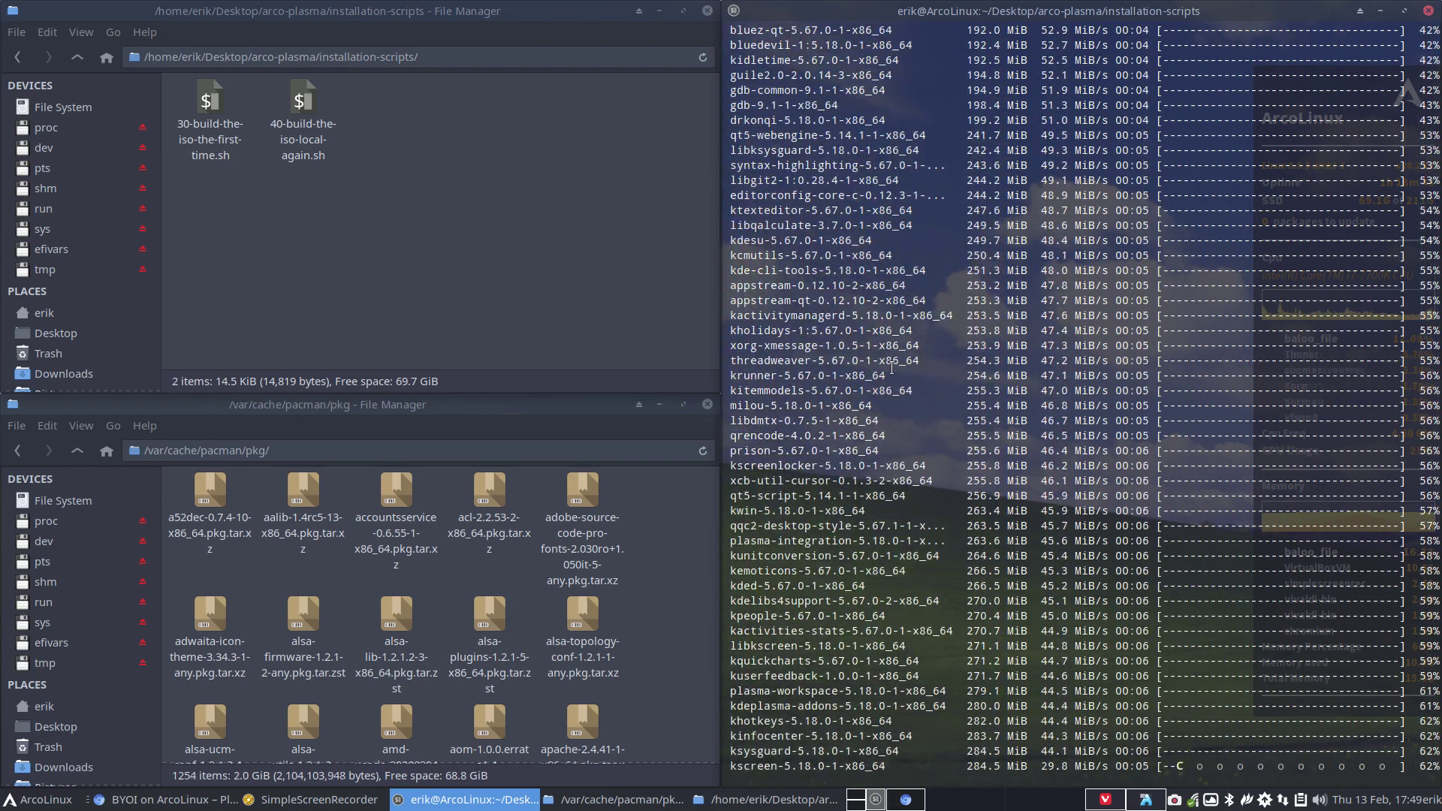
- In the file manager, go up to arco-plasma, open archiso and select packages.x86_64
{"action": "left_click", "coordinate": [299, 210]}
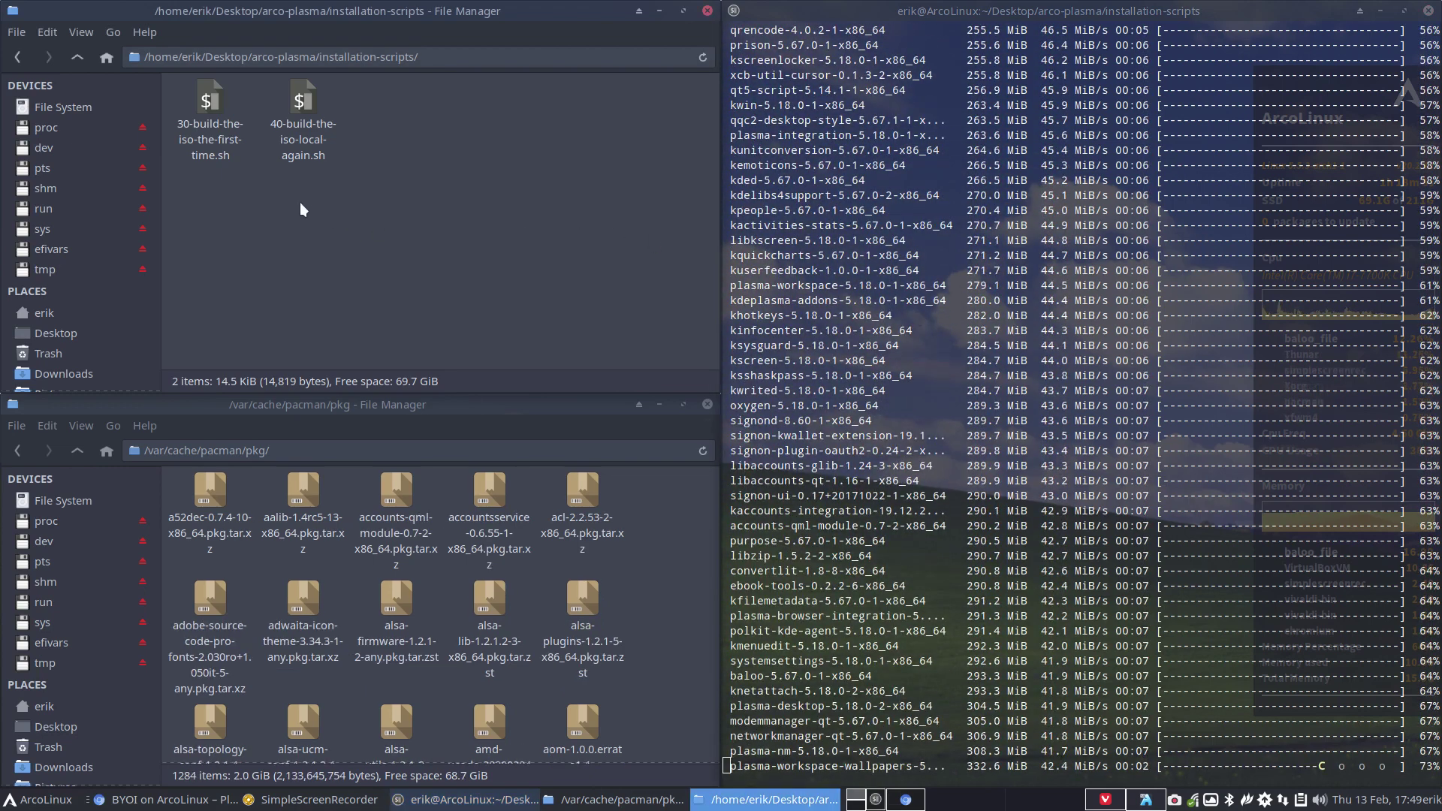
{"action": "left_click", "coordinate": [78, 57]}
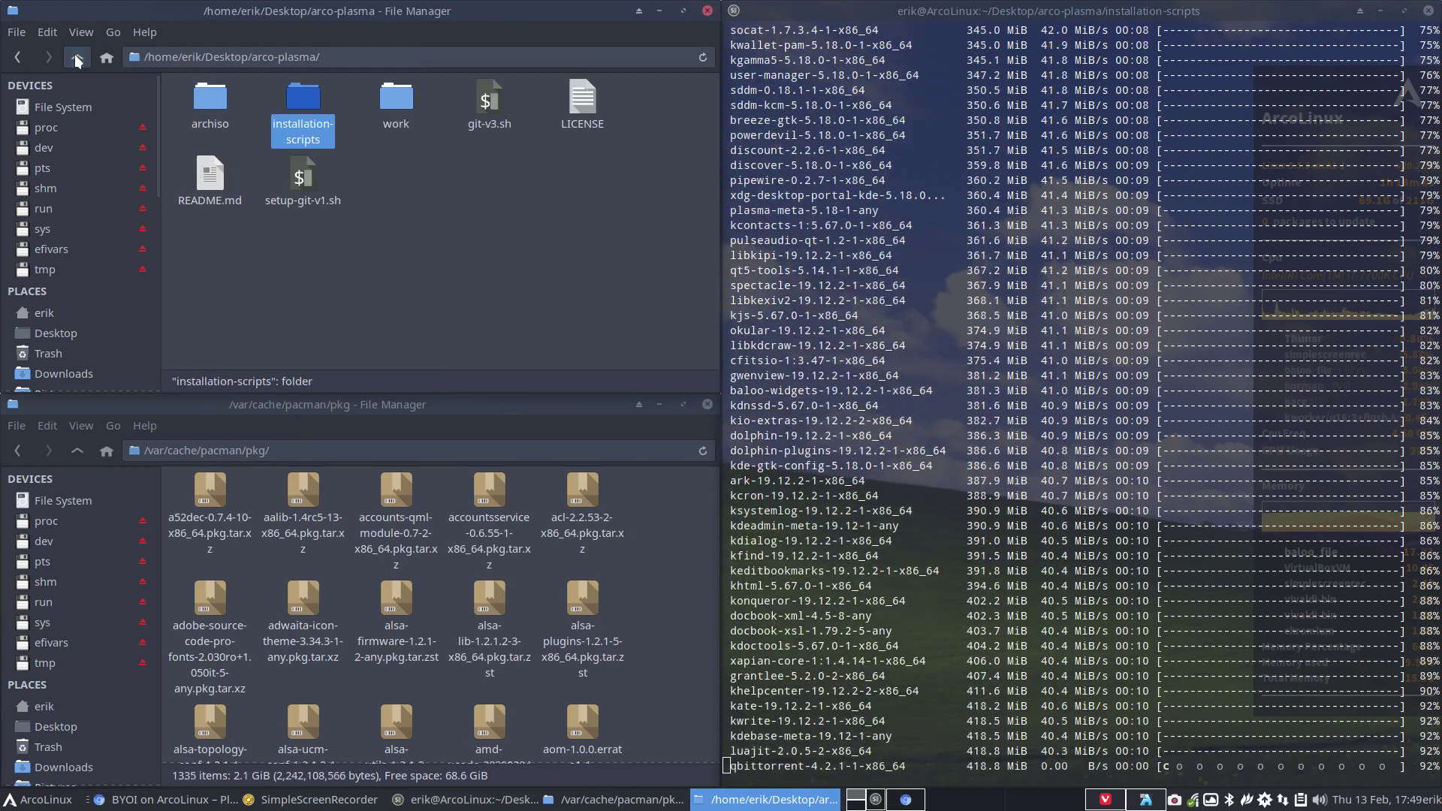
{"action": "double_click", "coordinate": [210, 102]}
{"action": "left_click", "coordinate": [211, 103]}
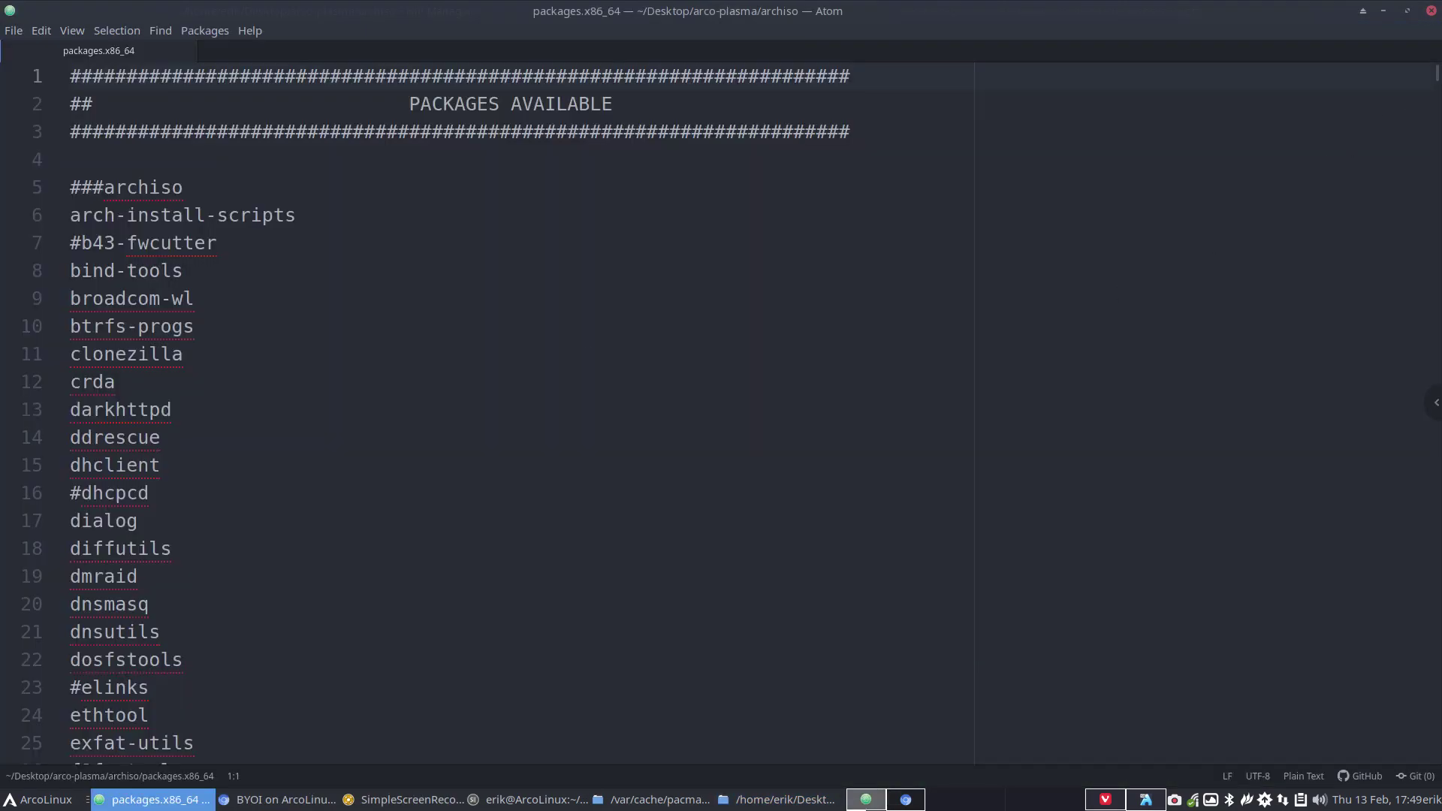
- Scroll to the KDE groups list and select the #kde-applications-meta line
{"action": "scroll", "coordinate": [721, 413], "scroll_direction": "down", "scroll_amount": 20}
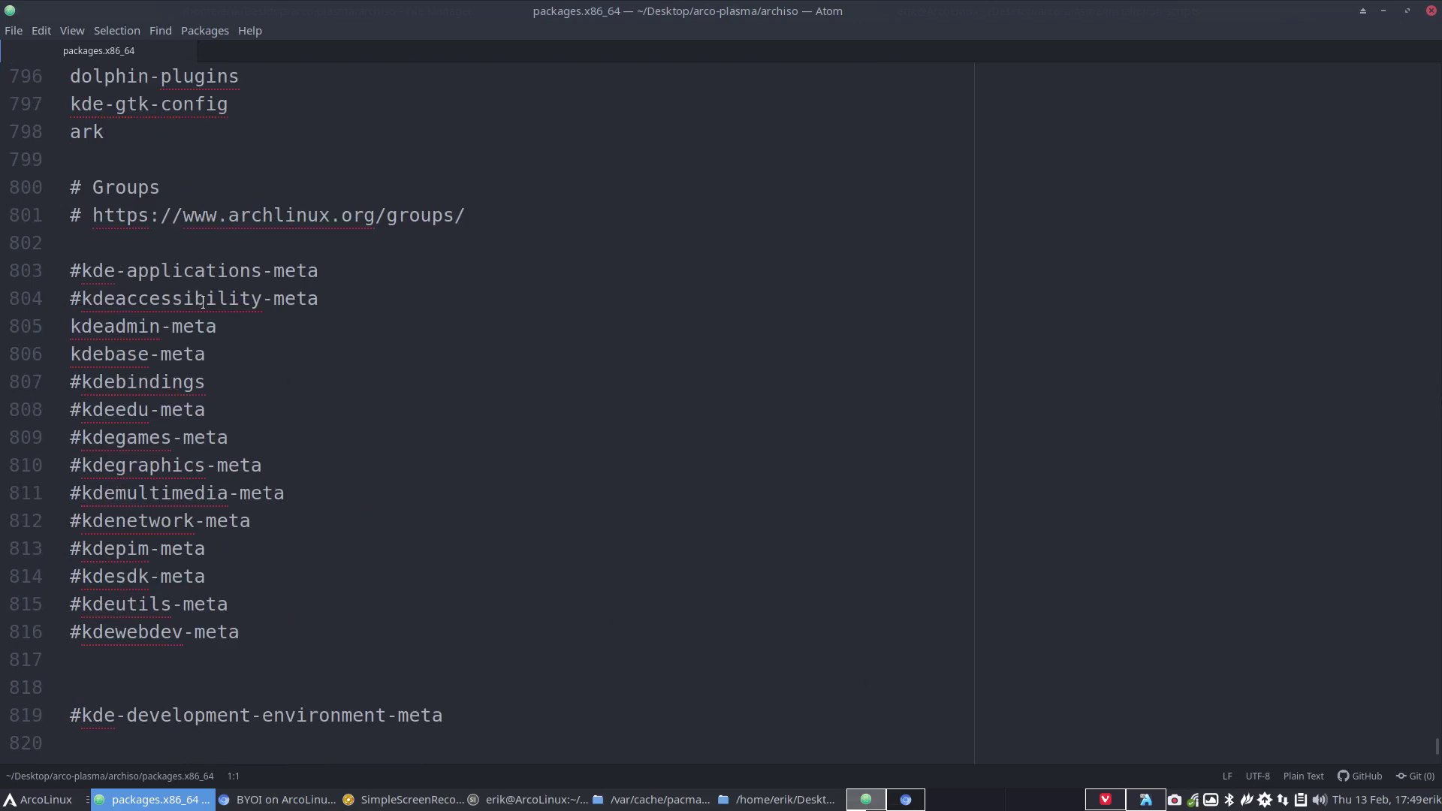
{"action": "scroll", "coordinate": [202, 302], "scroll_direction": "up", "scroll_amount": 5}
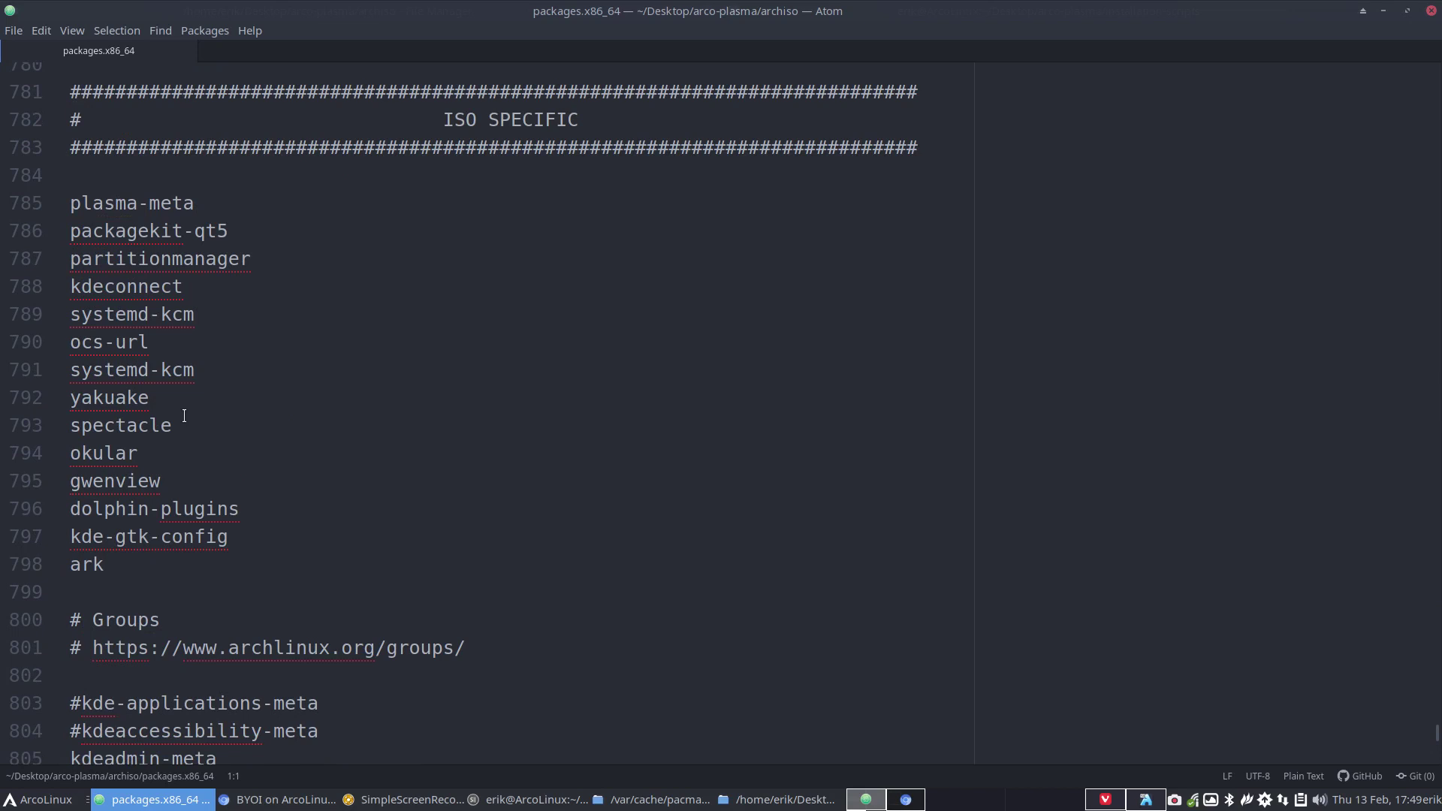
{"action": "scroll", "coordinate": [184, 415], "scroll_direction": "down", "scroll_amount": 2}
{"action": "left_click_drag", "start_coordinate": [323, 563], "coordinate": [61, 569]}
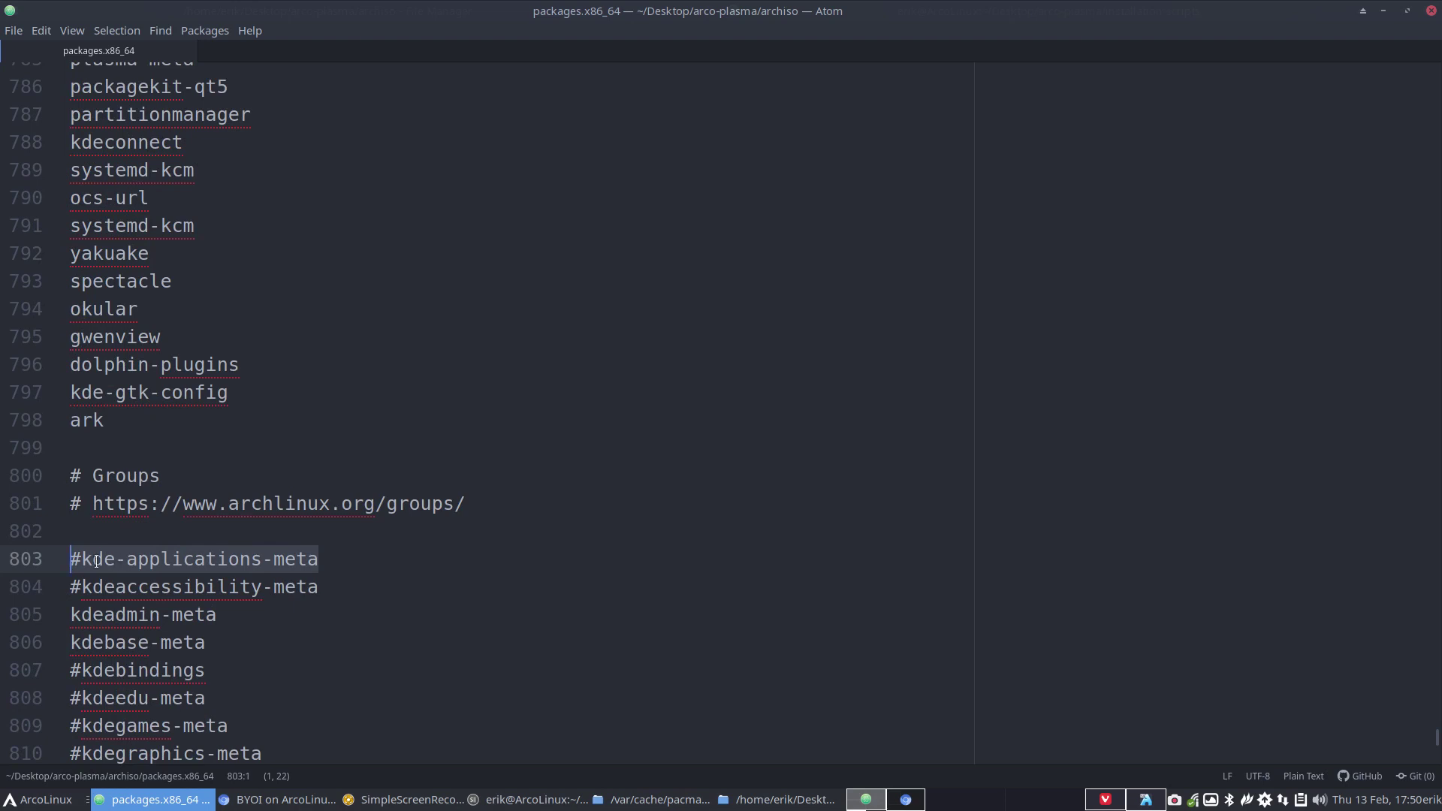
- Review the ISO SPECIFIC packages from plasma-meta to ocs-url, then scroll back to the groups
{"action": "scroll", "coordinate": [105, 562], "scroll_direction": "up", "scroll_amount": 3}
{"action": "left_click", "coordinate": [150, 203]}
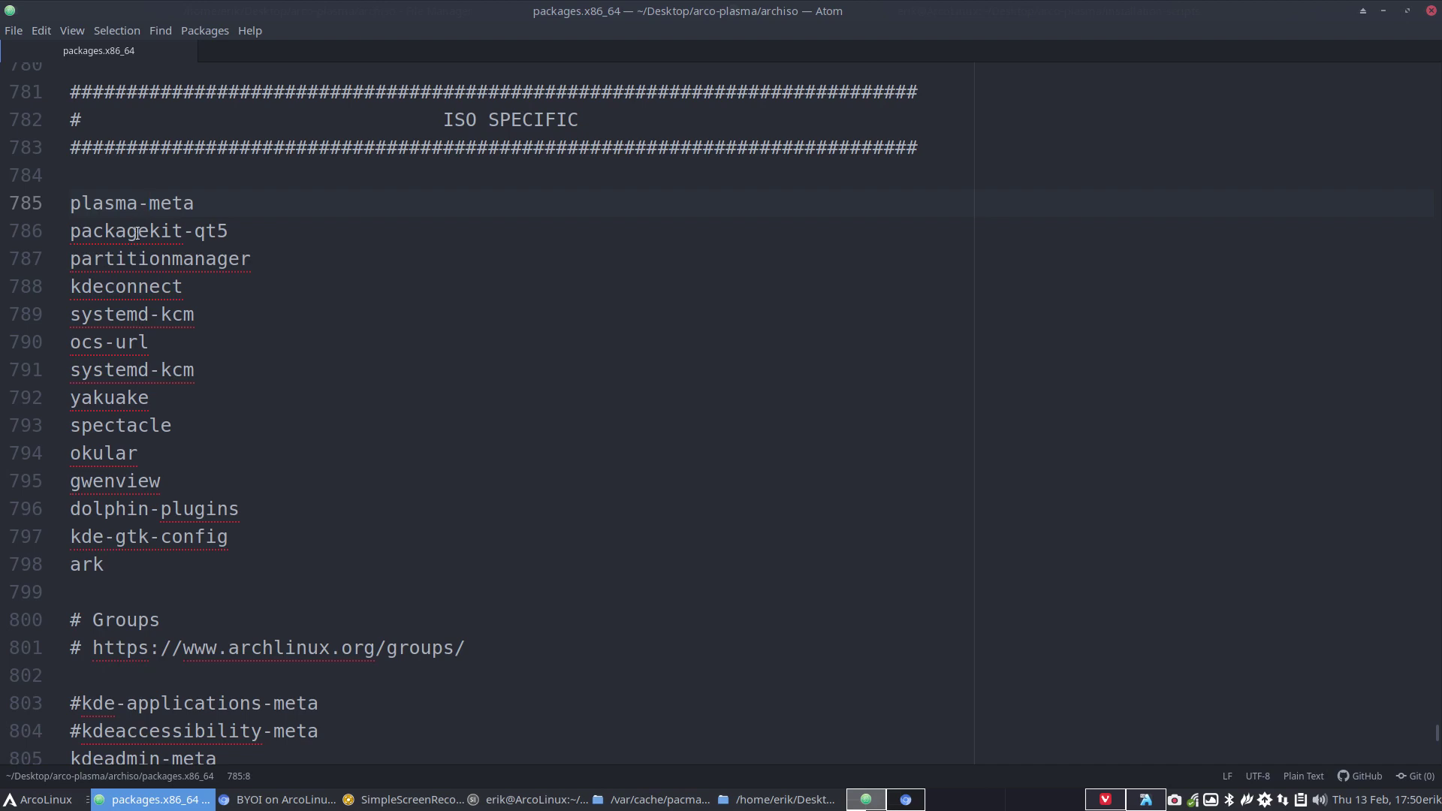
{"action": "left_click", "coordinate": [138, 232]}
{"action": "left_click", "coordinate": [140, 259]}
{"action": "left_click", "coordinate": [132, 314]}
{"action": "left_click", "coordinate": [128, 342]}
{"action": "scroll", "coordinate": [132, 493], "scroll_direction": "down", "scroll_amount": 2}
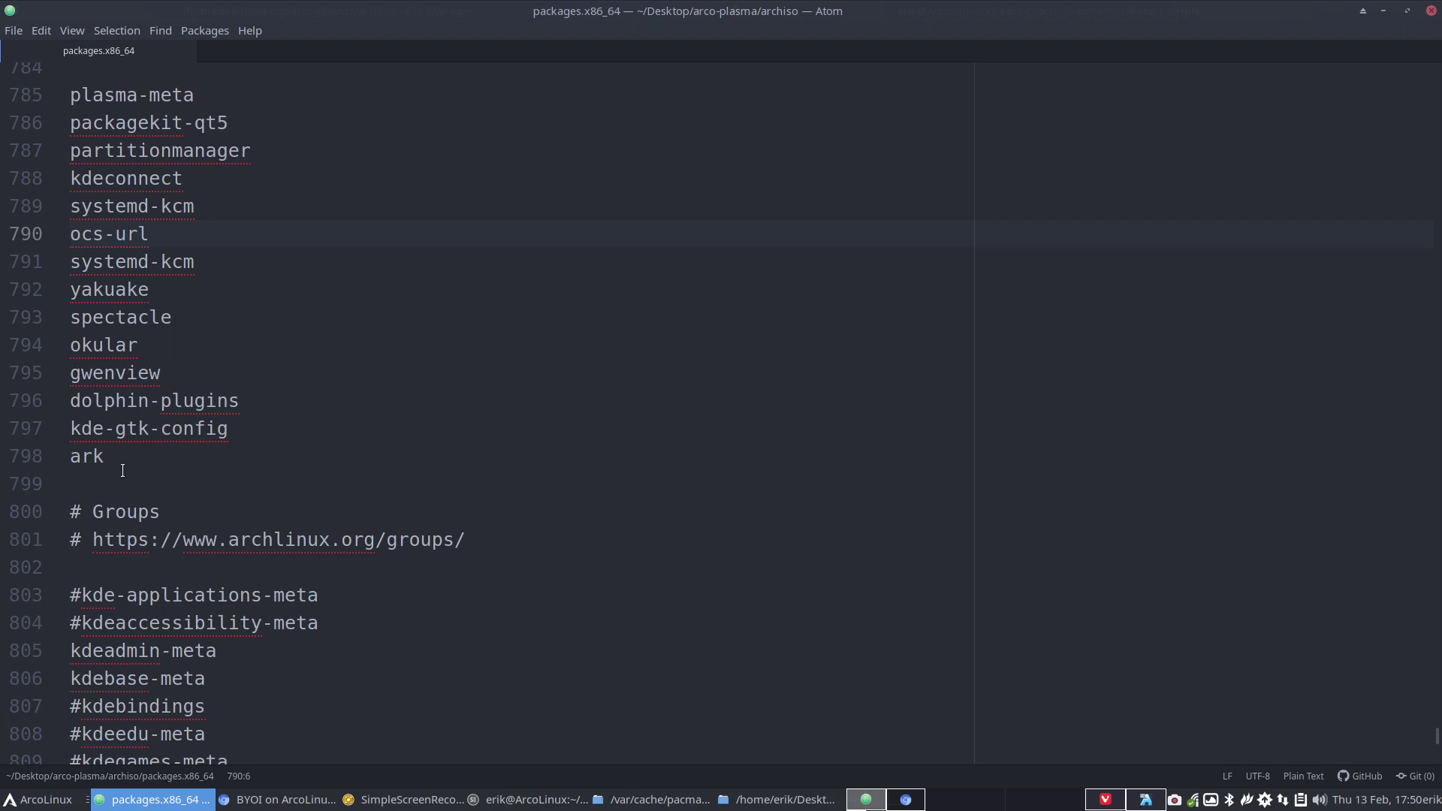
{"action": "scroll", "coordinate": [122, 470], "scroll_direction": "down", "scroll_amount": 5}
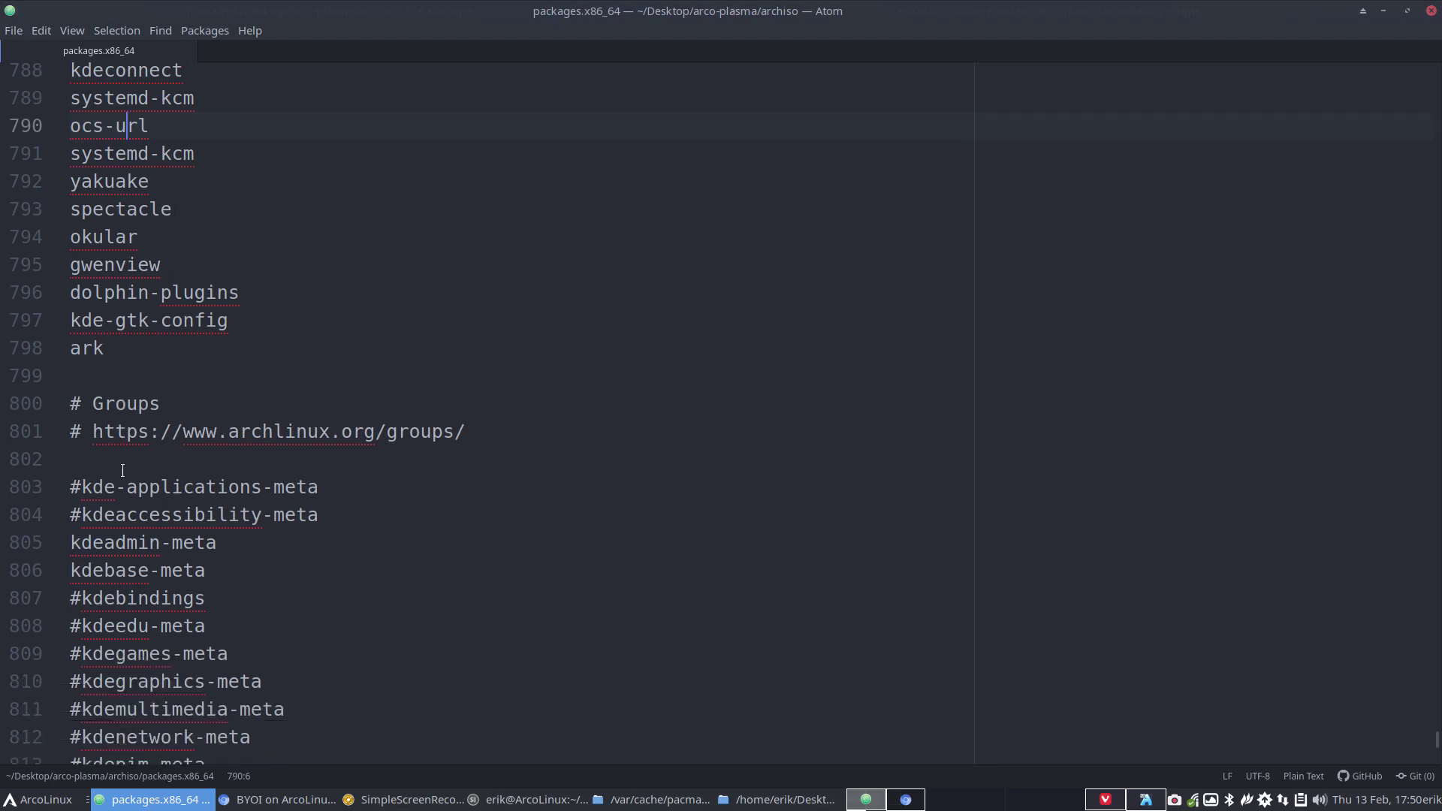
- Toggle comments on the KDE group block, lines 807–816, via the Edit menu
{"action": "left_click_drag", "start_coordinate": [251, 706], "coordinate": [56, 454]}
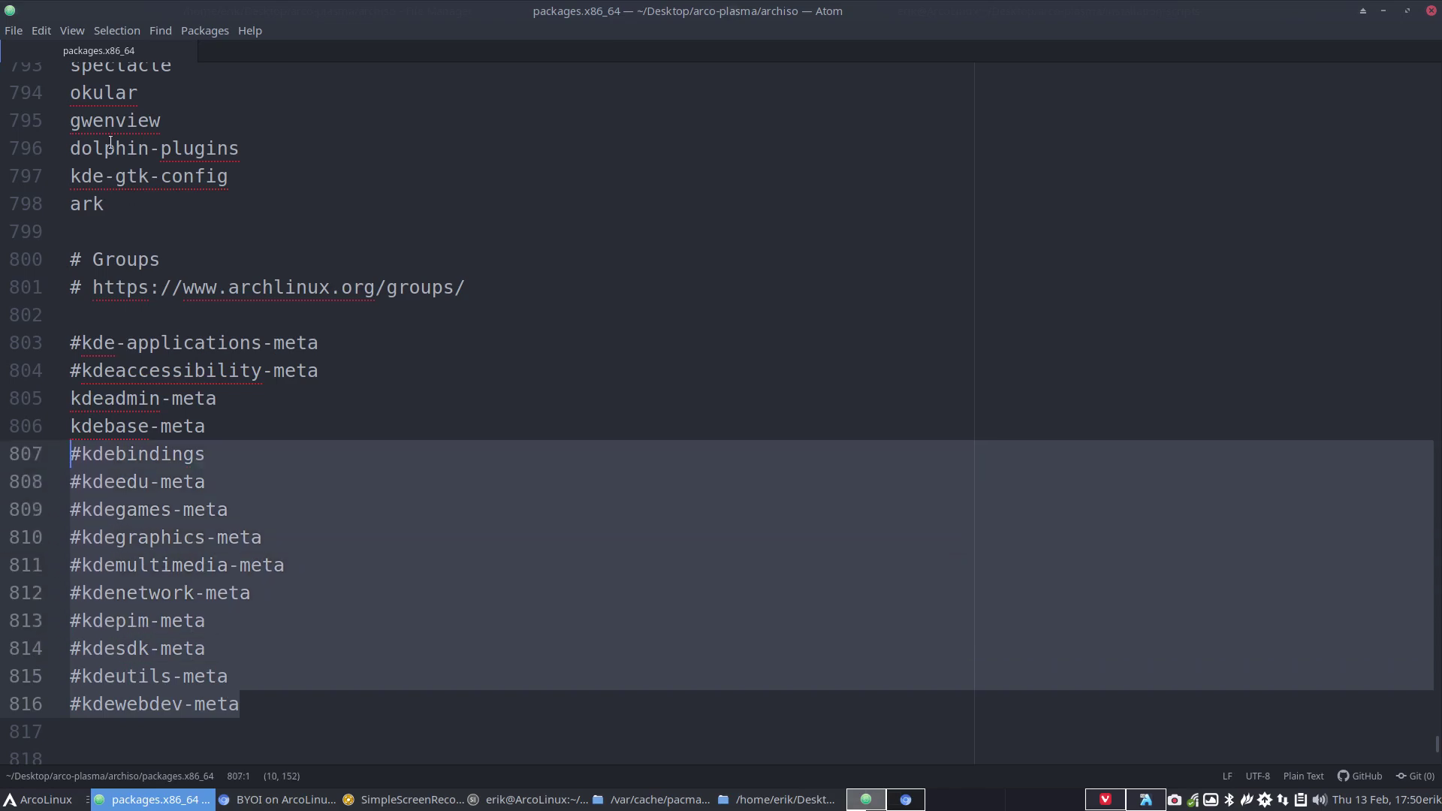
{"action": "left_click", "coordinate": [45, 30]}
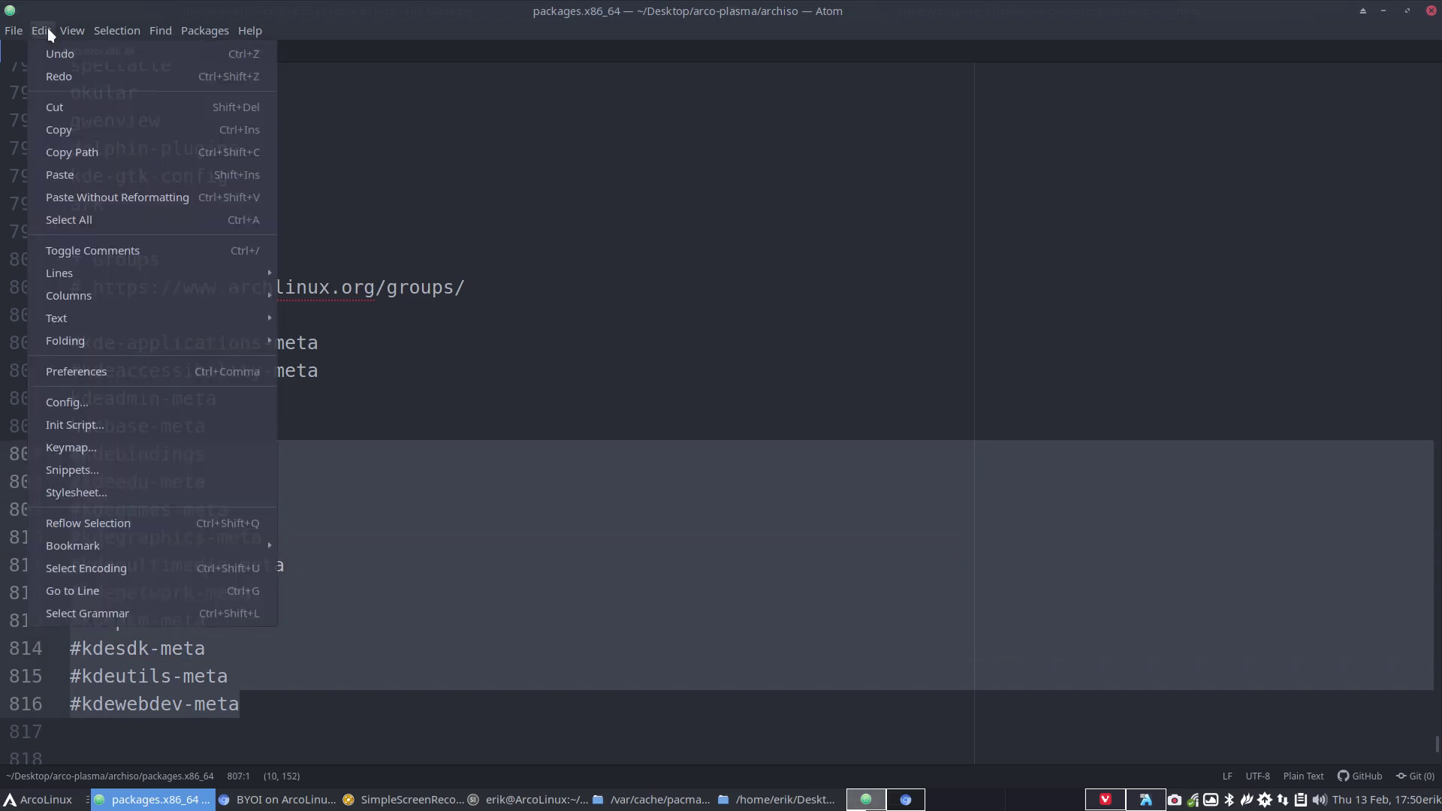
{"action": "left_click", "coordinate": [93, 243]}
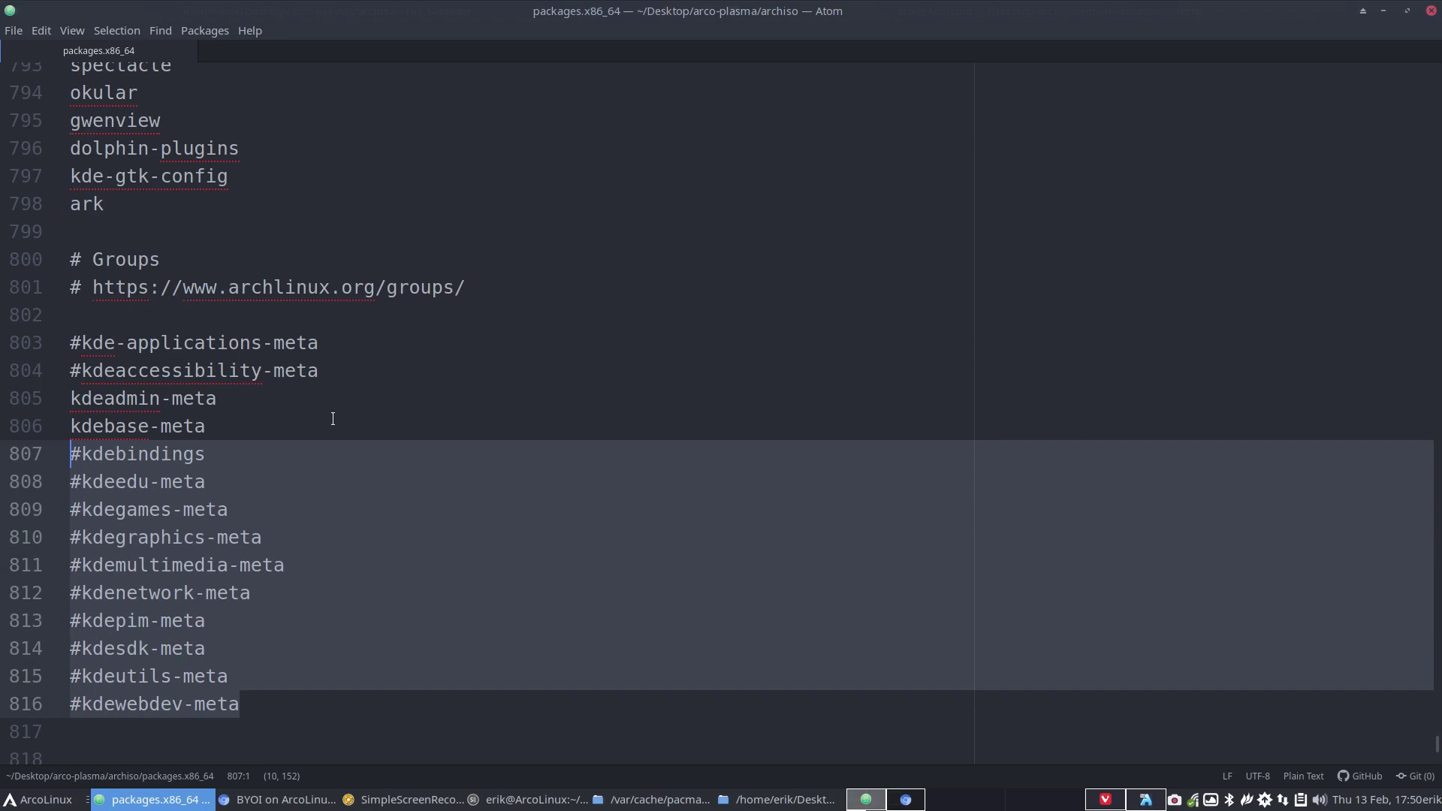
{"action": "left_click", "coordinate": [285, 494]}
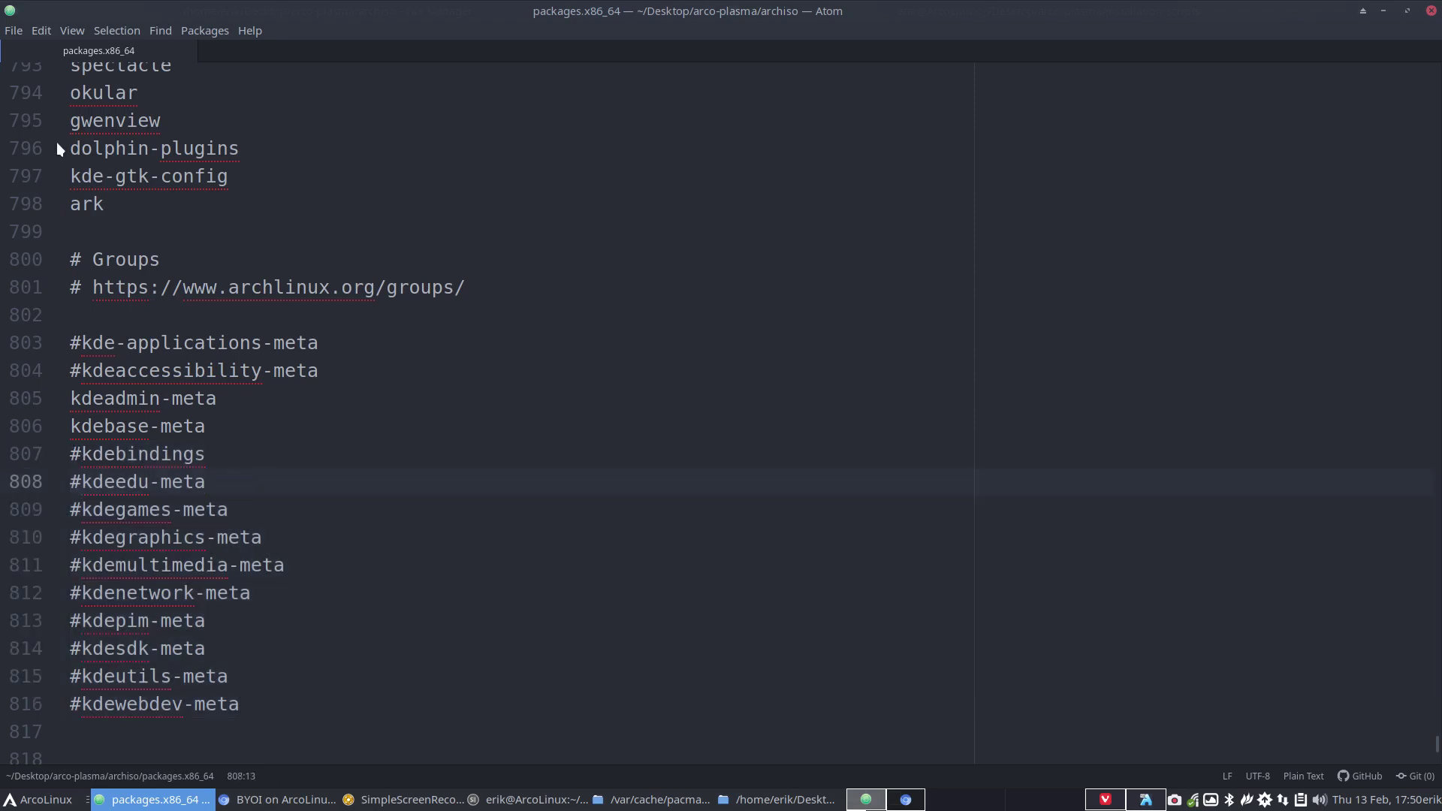
{"action": "left_click", "coordinate": [43, 34]}
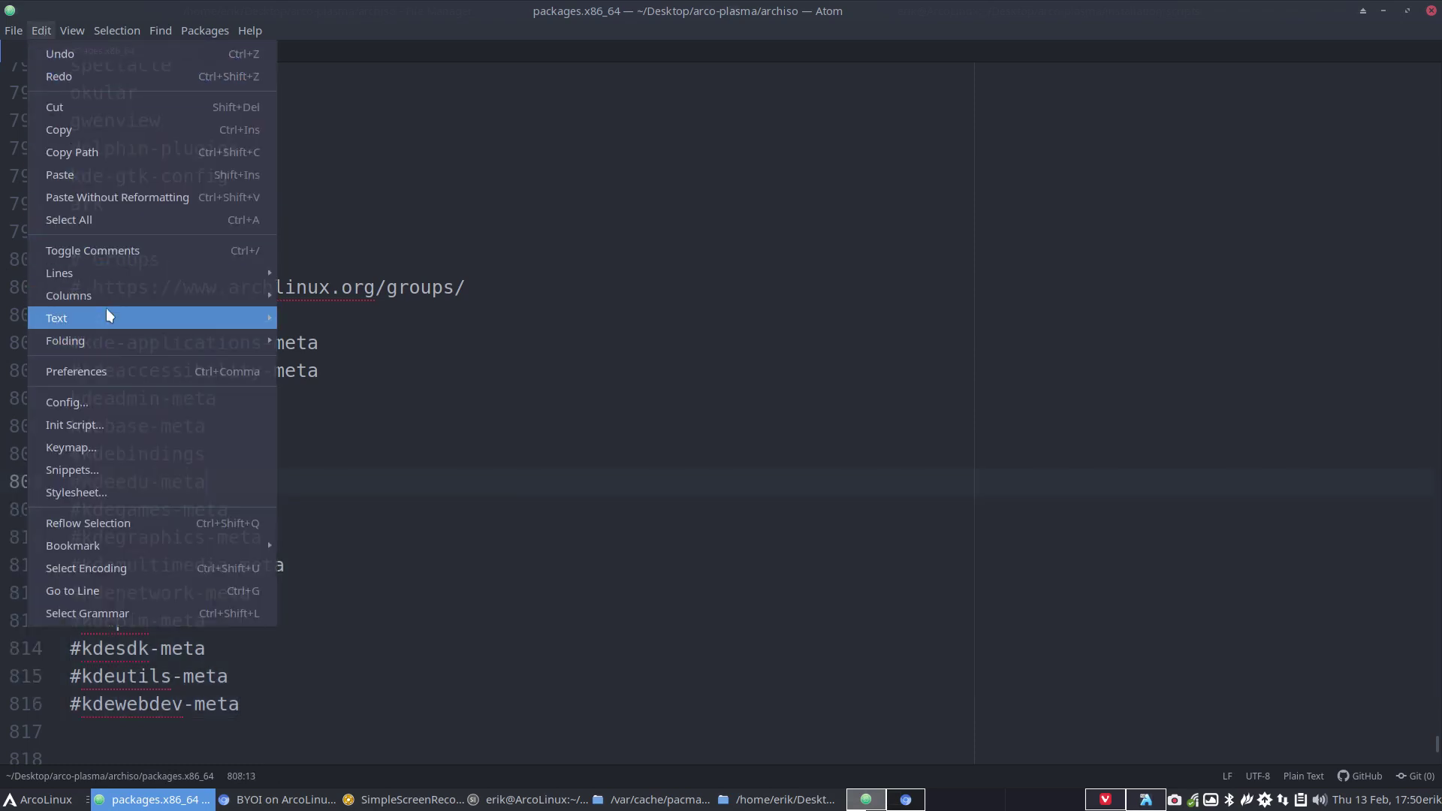
{"action": "mouse_move", "coordinate": [116, 271]}
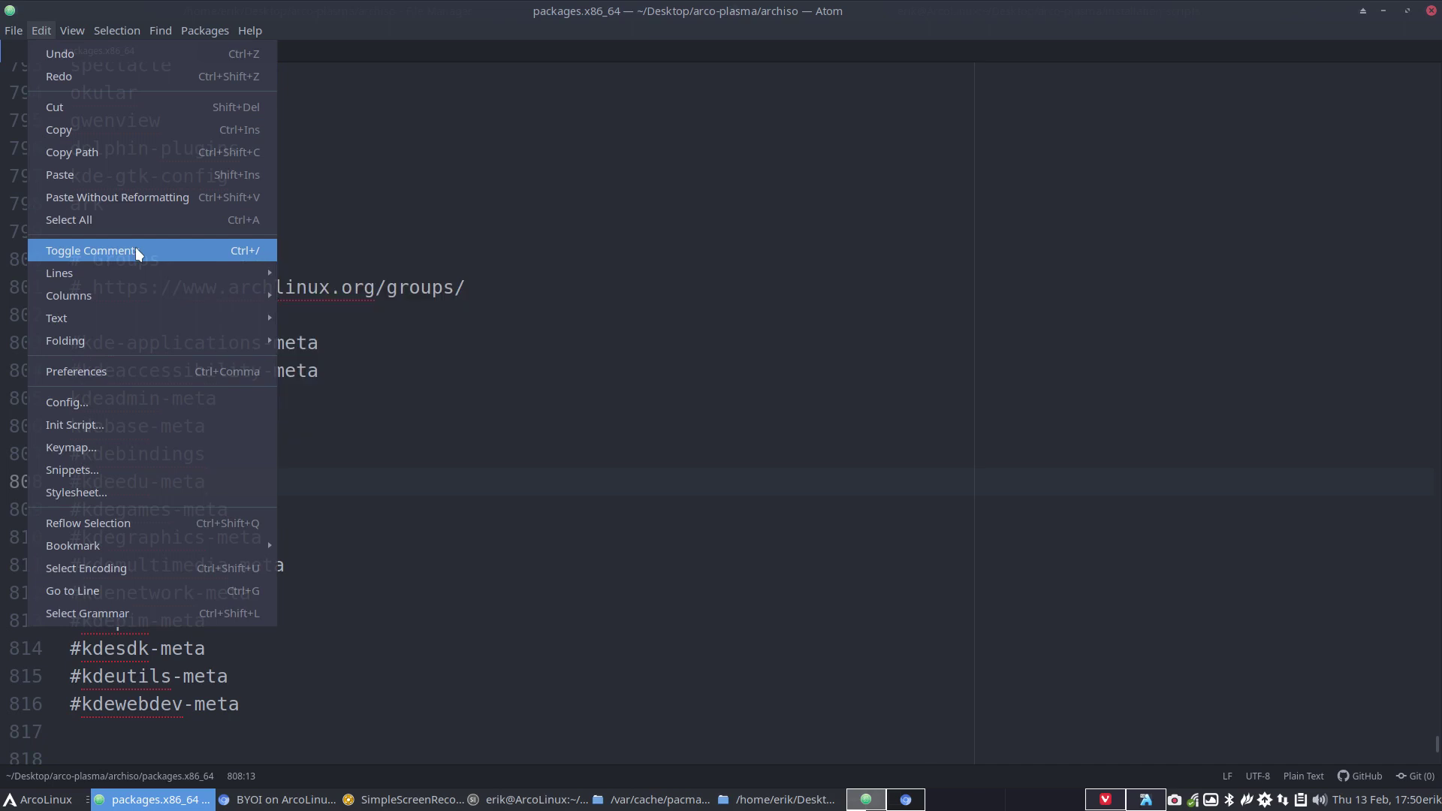
{"action": "left_click", "coordinate": [601, 653]}
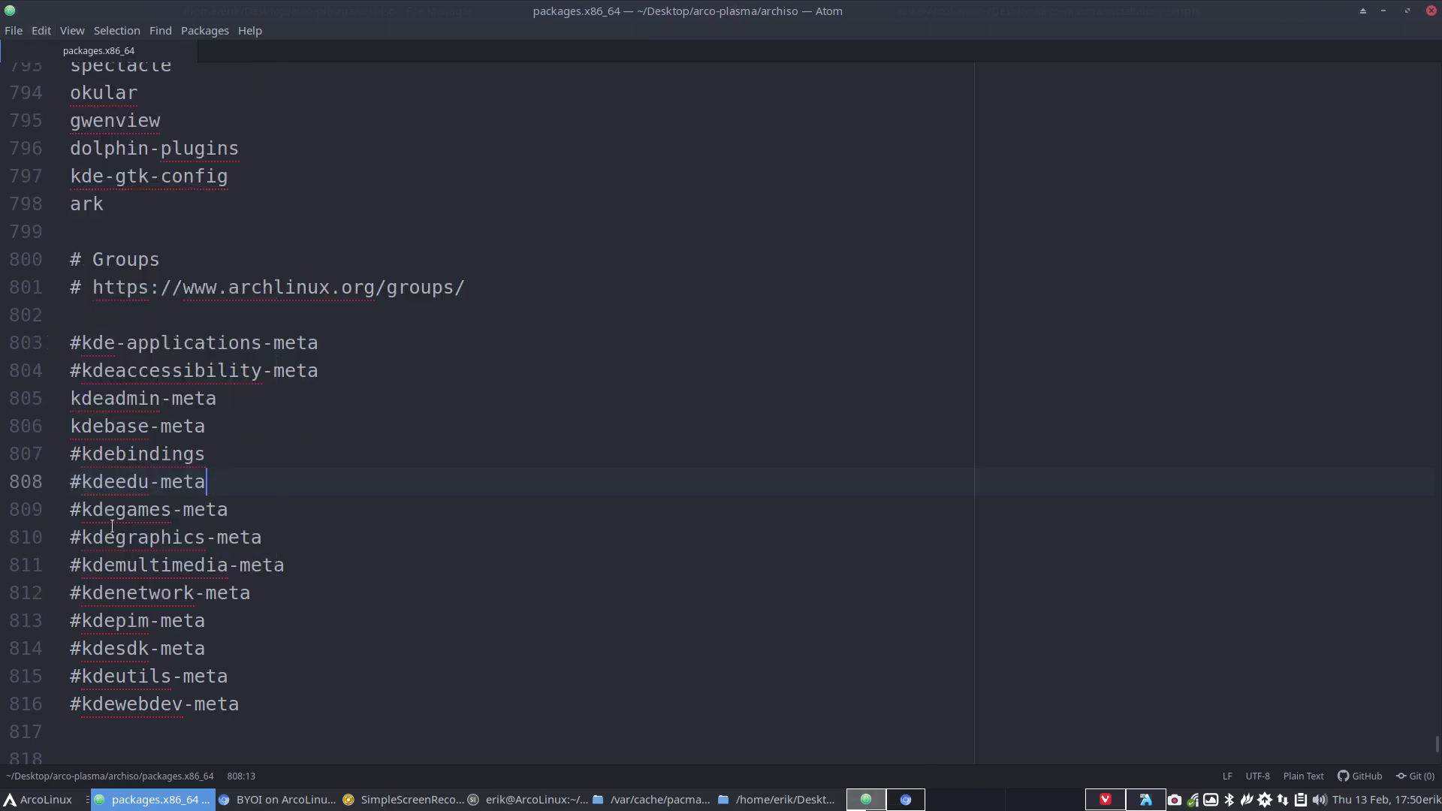
- Uncomment the kdebindings, kdeedu-meta and kdegames-meta lines
{"action": "left_click", "coordinate": [84, 454]}
{"action": "key", "text": "BackSpace"}
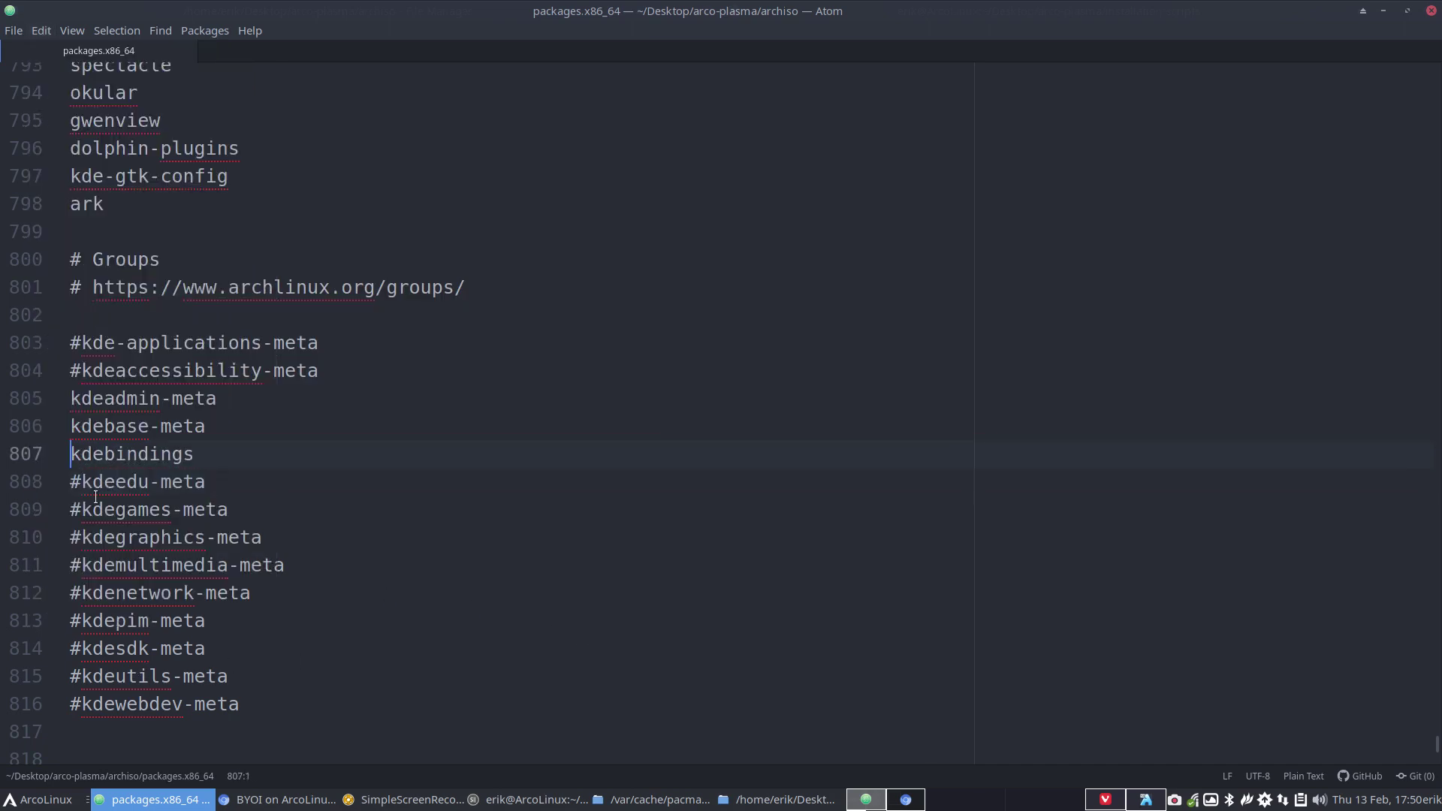
{"action": "key", "text": "Down"}
{"action": "key", "text": "Delete"}
{"action": "key", "text": "Down"}
{"action": "key", "text": "Delete"}
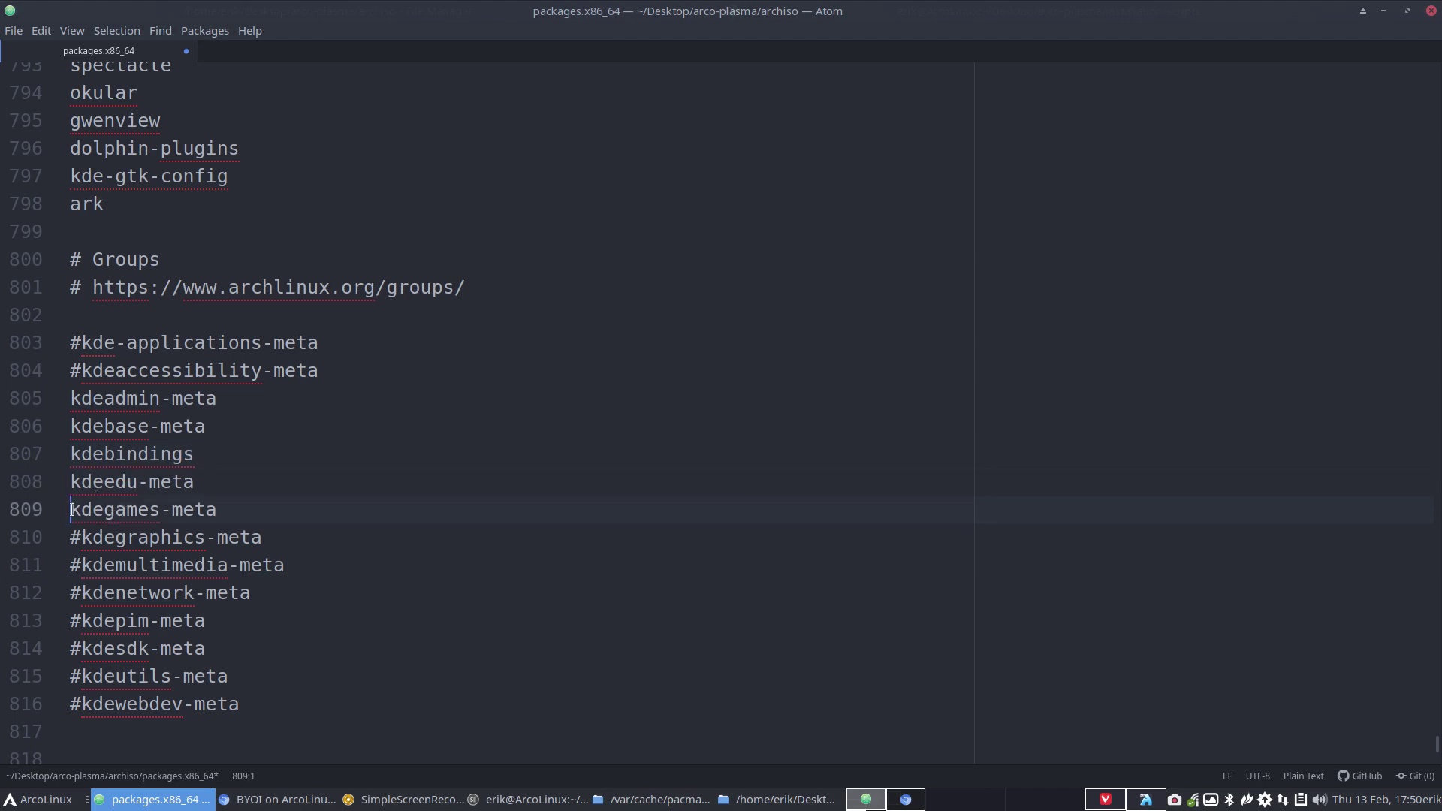
- Switch the file's syntax highlighting to Perl
{"action": "left_click", "coordinate": [1296, 773]}
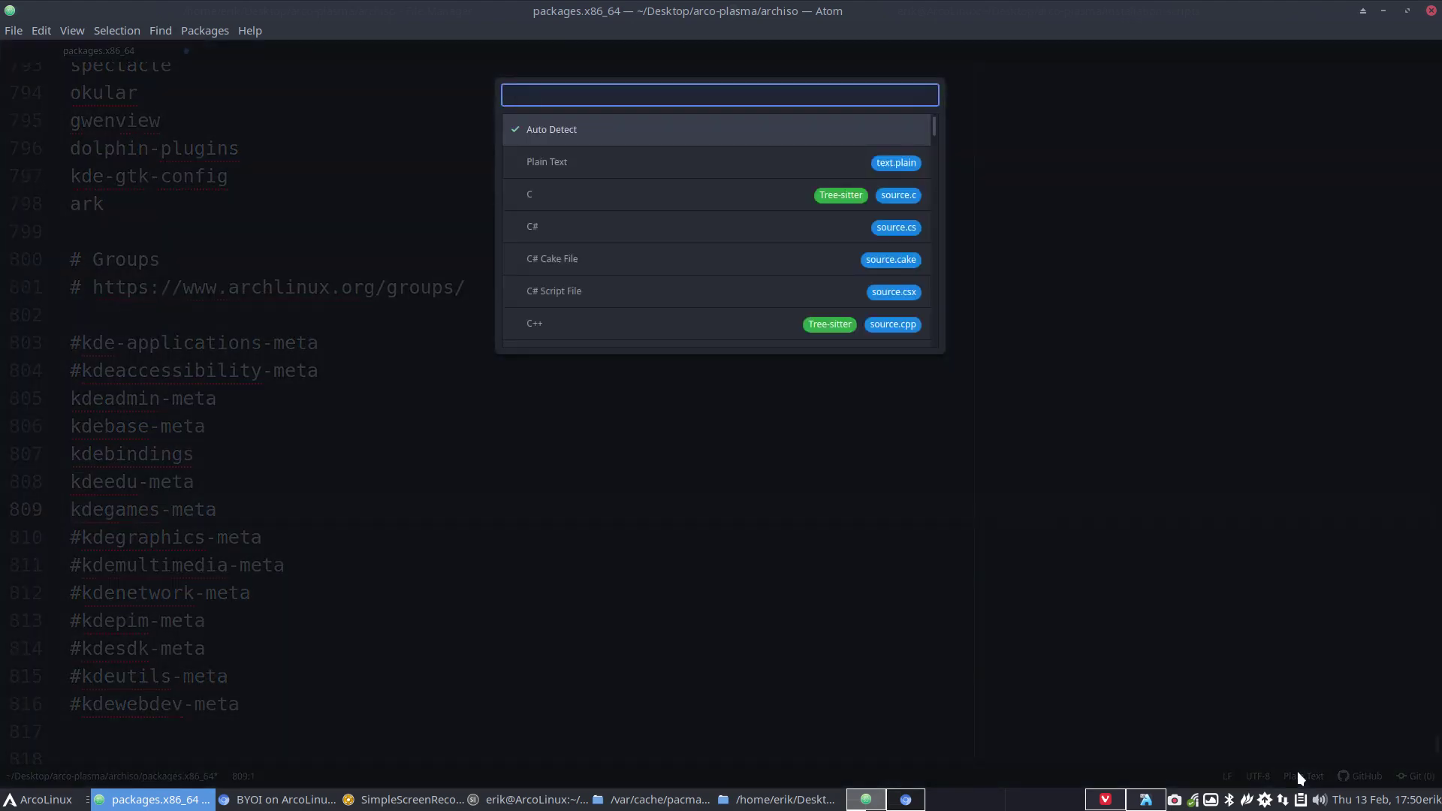
{"action": "type", "text": "perl"}
{"action": "key", "text": "Return"}
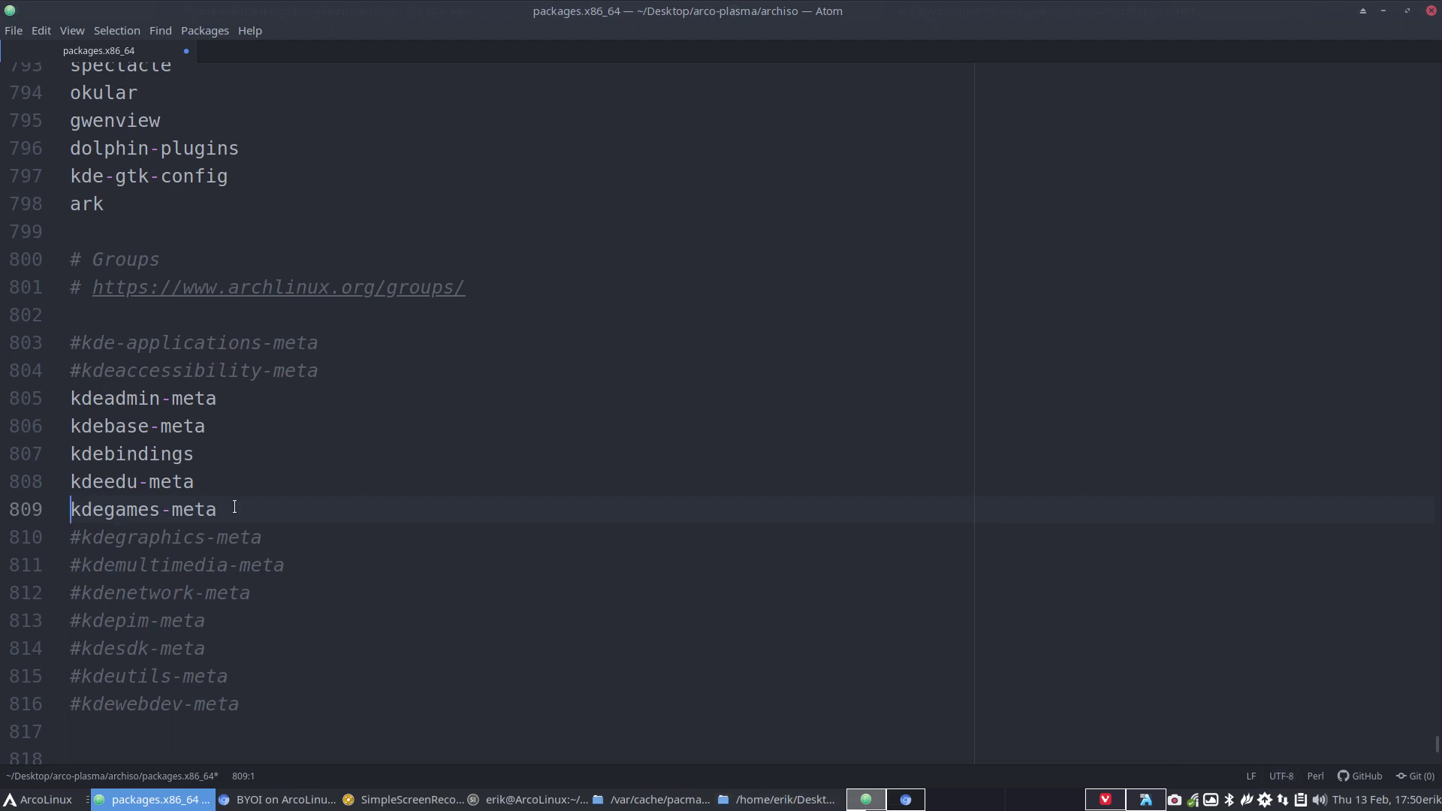
- Comment out kdegames-meta, kdeedu-meta and kdebindings again with Ctrl+/
{"action": "key", "text": "ctrl+slash"}
{"action": "key", "text": "Up"}
{"action": "key", "text": "ctrl+slash"}
{"action": "key", "text": "Up"}
{"action": "key", "text": "ctrl+slash"}
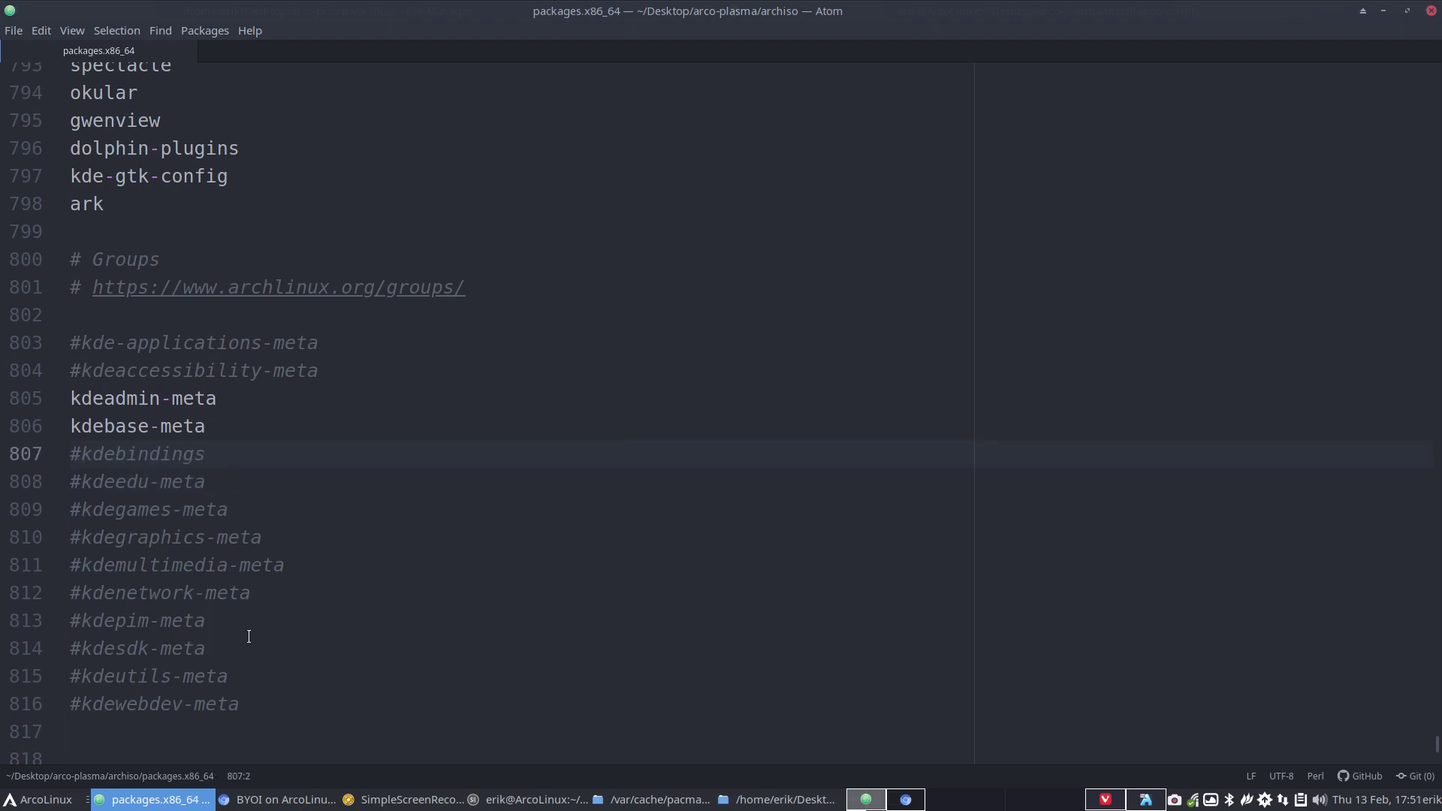
{"action": "left_click", "coordinate": [277, 703]}
{"action": "scroll", "coordinate": [277, 704], "scroll_direction": "down", "scroll_amount": 1}
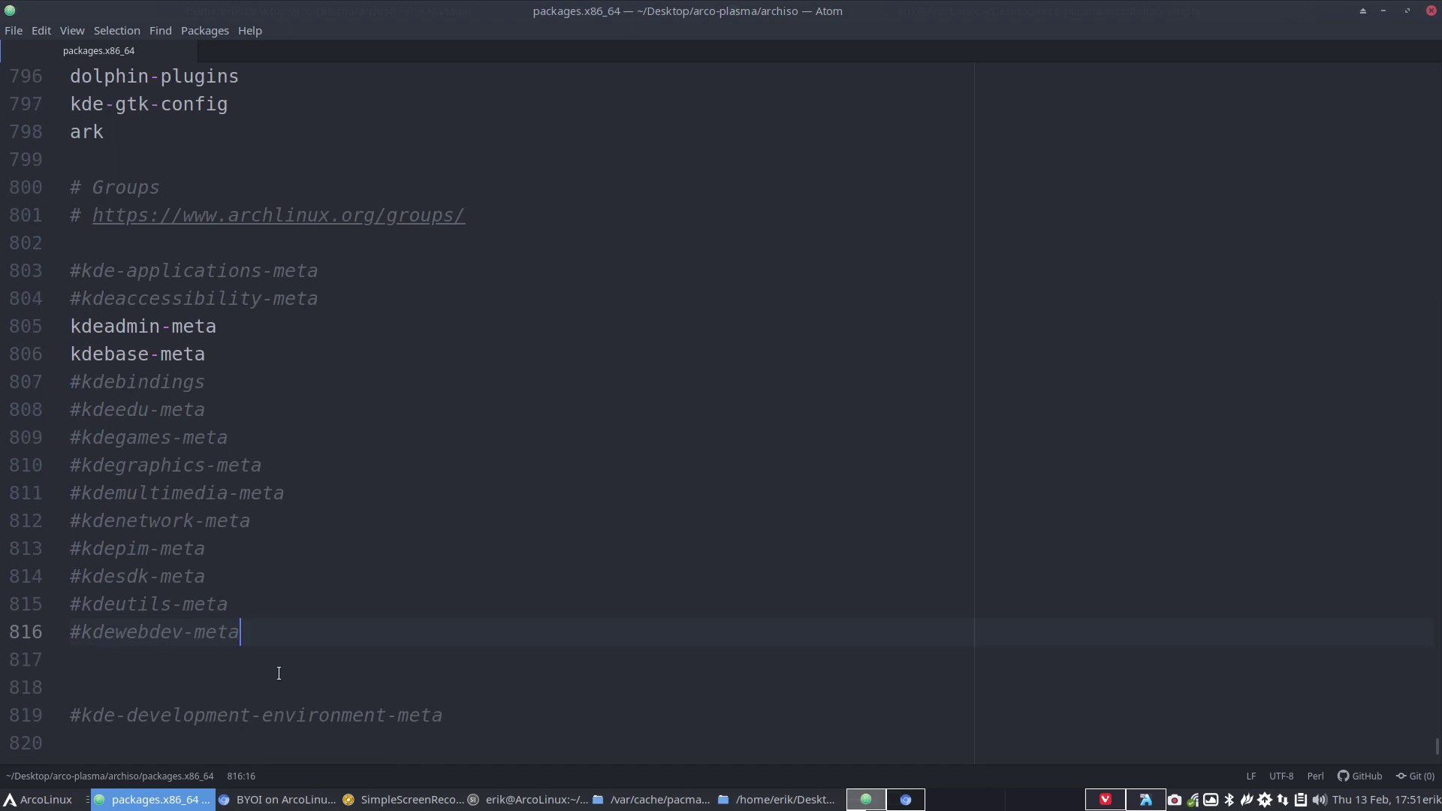
{"action": "scroll", "coordinate": [208, 513], "scroll_direction": "up", "scroll_amount": 3}
{"action": "left_click_drag", "start_coordinate": [113, 300], "coordinate": [69, 308]}
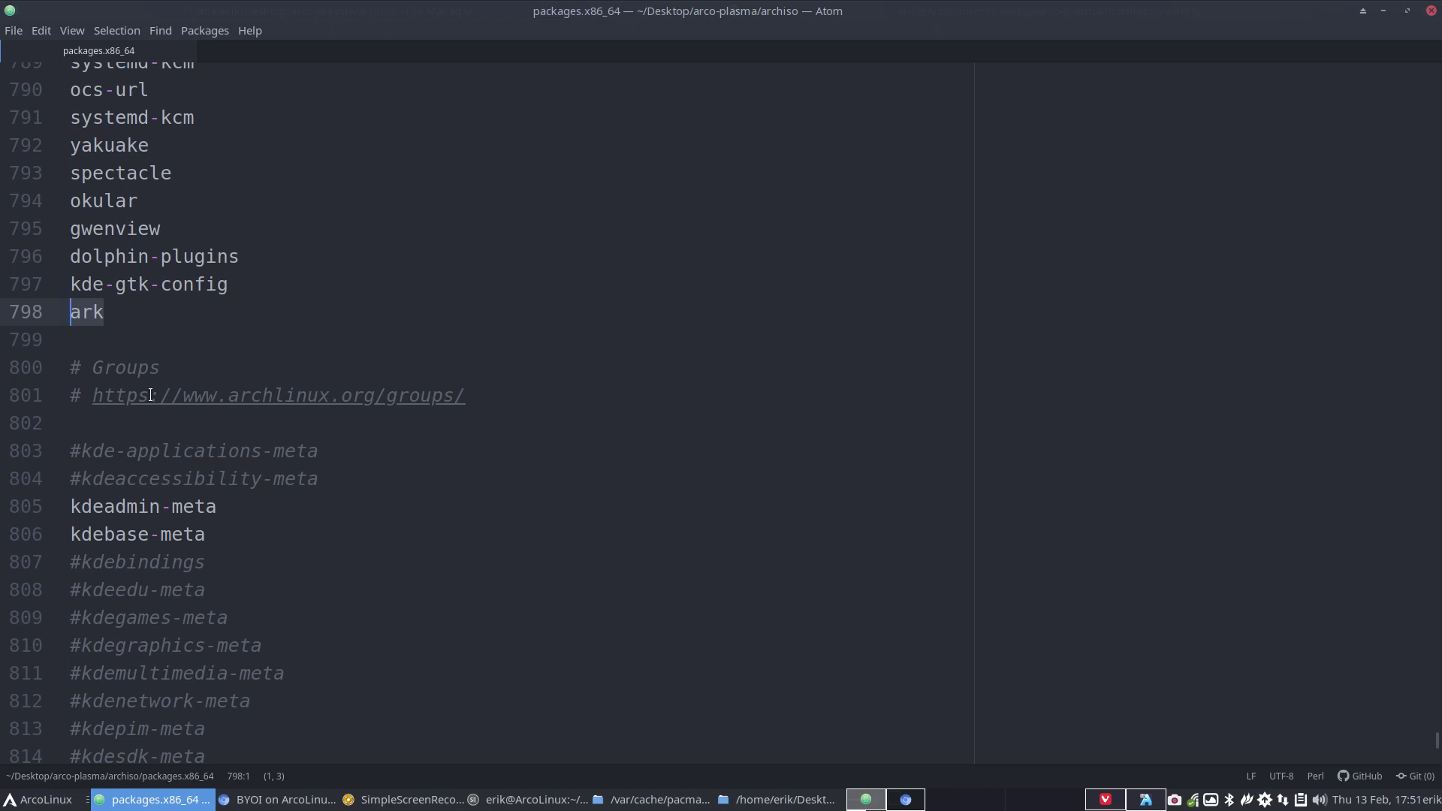
{"action": "left_click", "coordinate": [117, 314]}
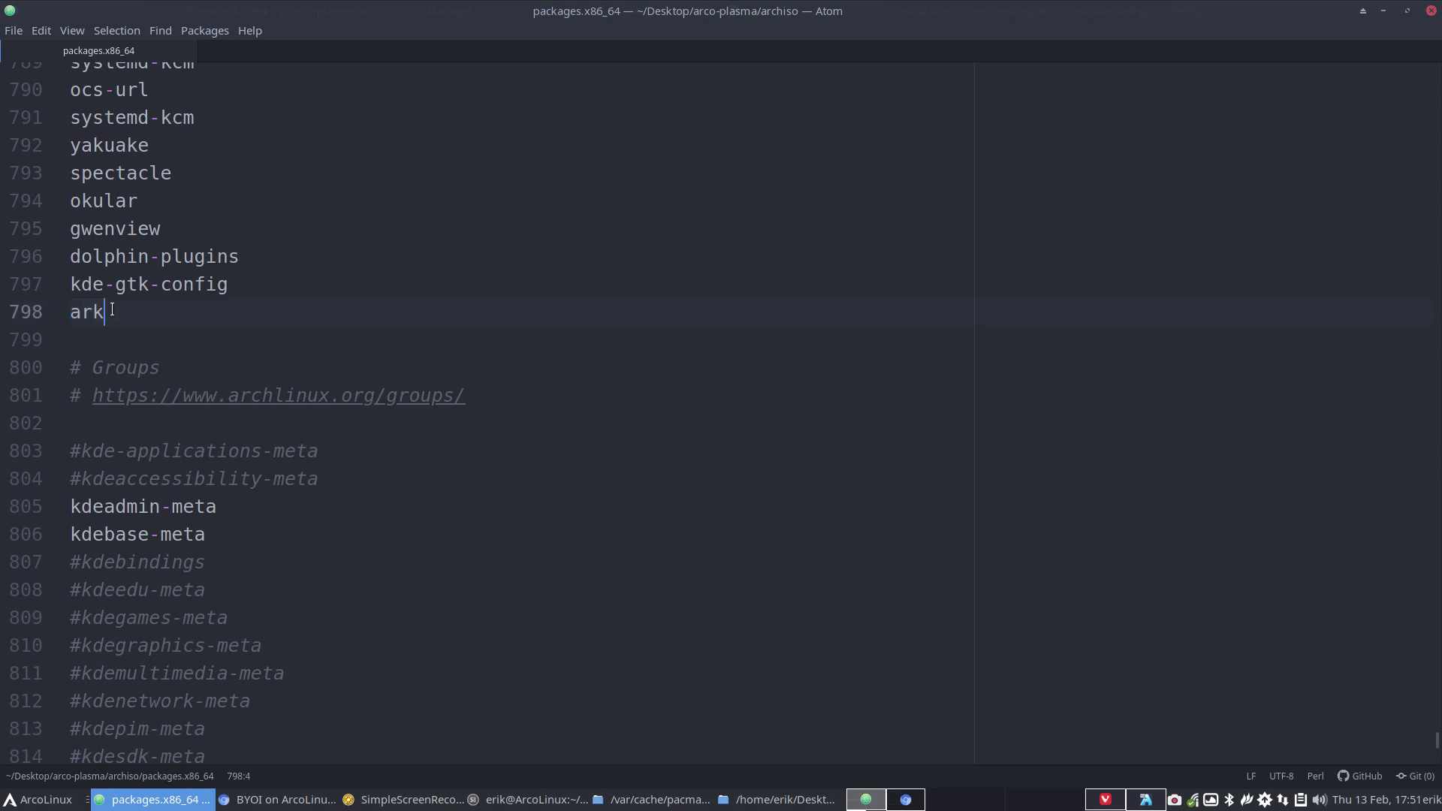
{"action": "left_click_drag", "start_coordinate": [111, 310], "coordinate": [67, 310]}
{"action": "left_click", "coordinate": [116, 314]}
- Close Atom and select the finished ISO's name and 1.9G size in the build output
{"action": "left_click", "coordinate": [1431, 10]}
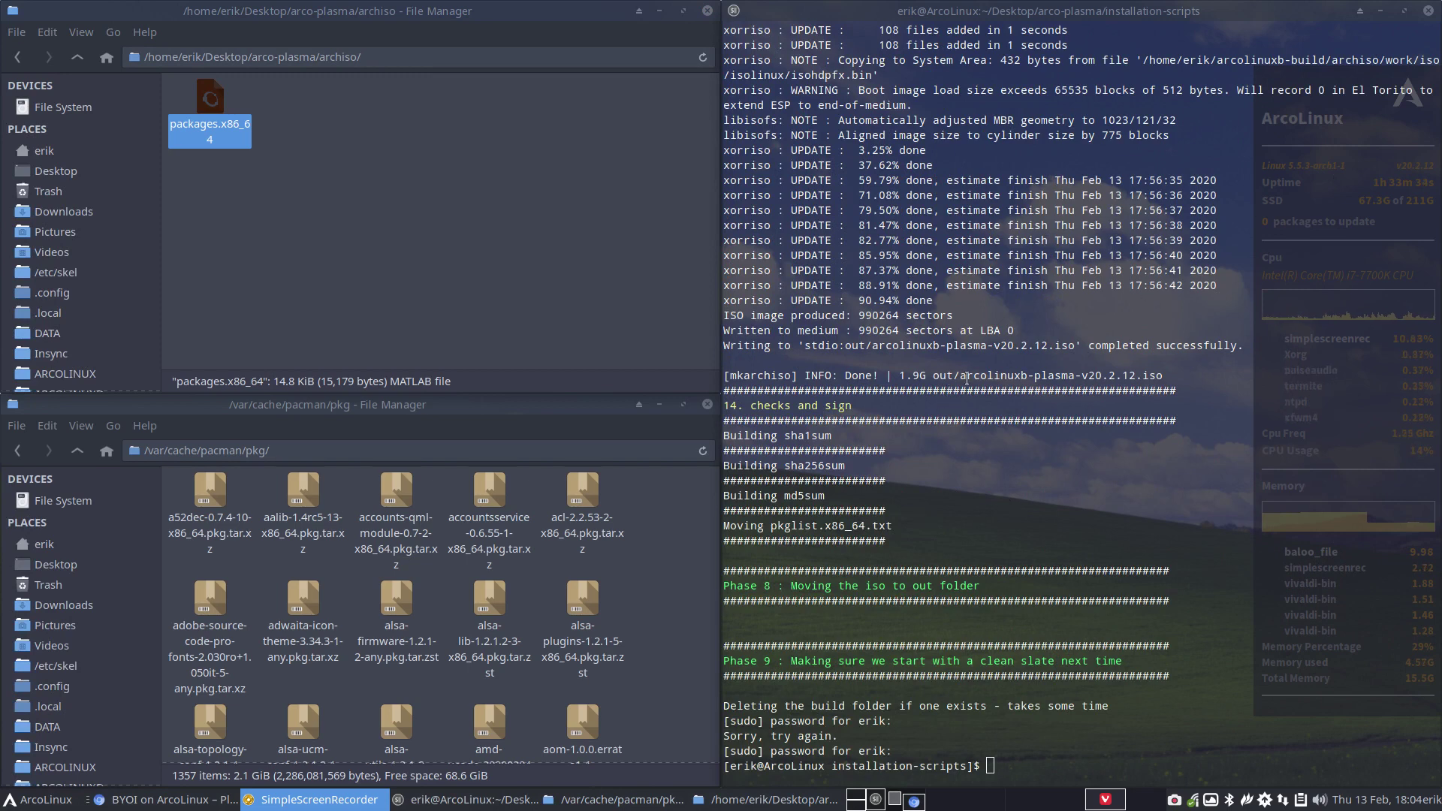
{"action": "left_click_drag", "start_coordinate": [967, 375], "coordinate": [1102, 378]}
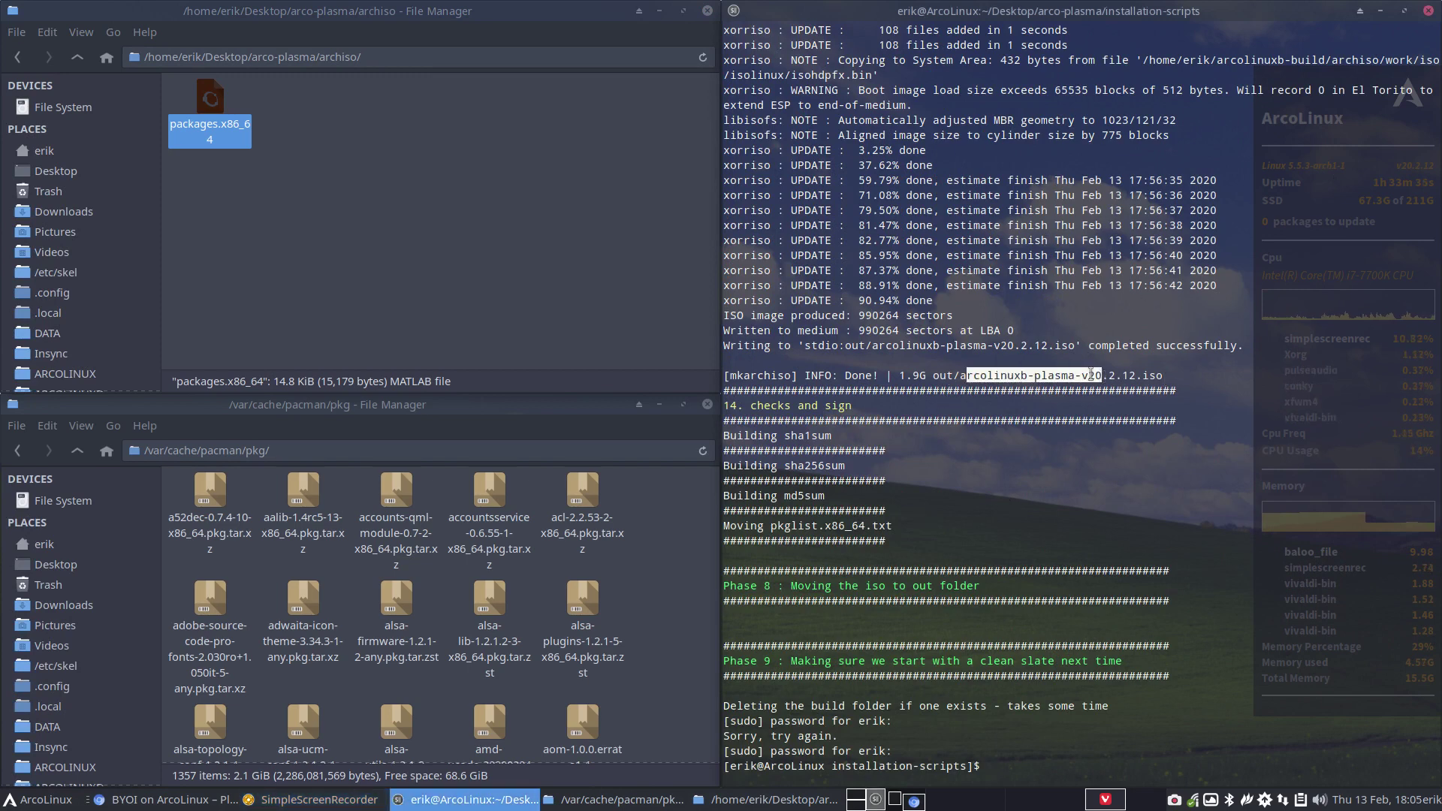
{"action": "left_click", "coordinate": [1106, 378]}
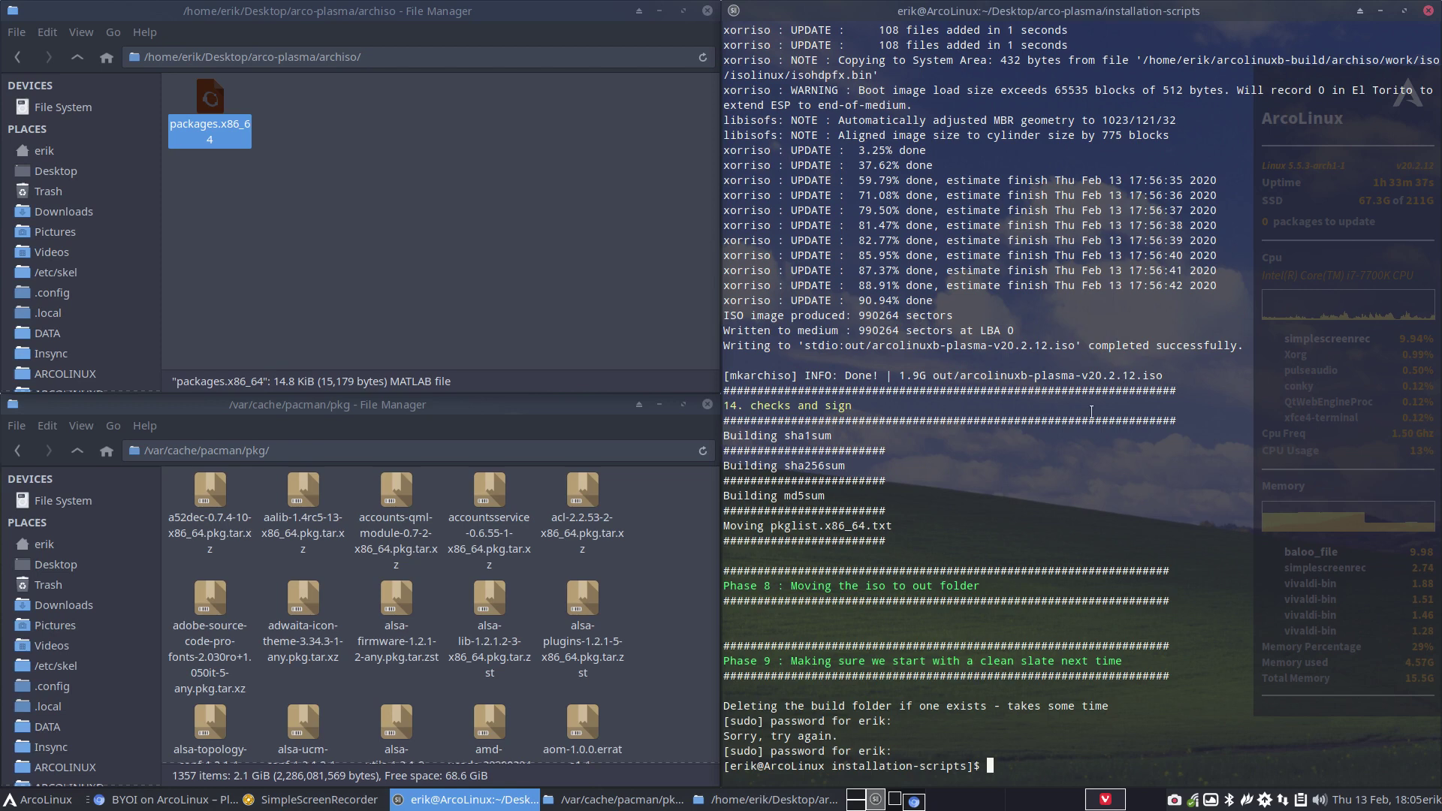
{"action": "double_click", "coordinate": [925, 378]}
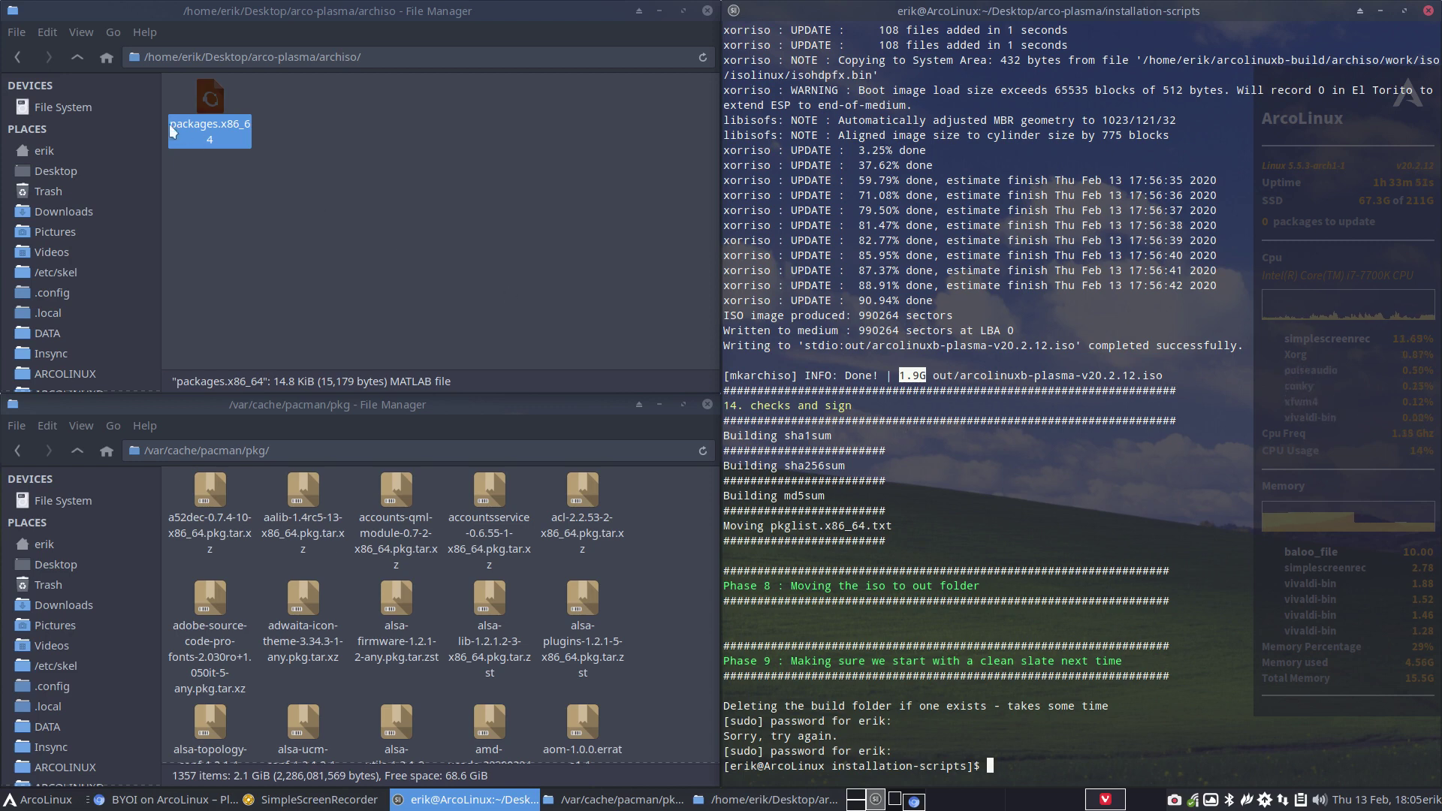
- Open Home > ArcoLinuxB-Out and select the arcolinuxb-plasma ISO and its companion files
{"action": "left_click", "coordinate": [56, 158]}
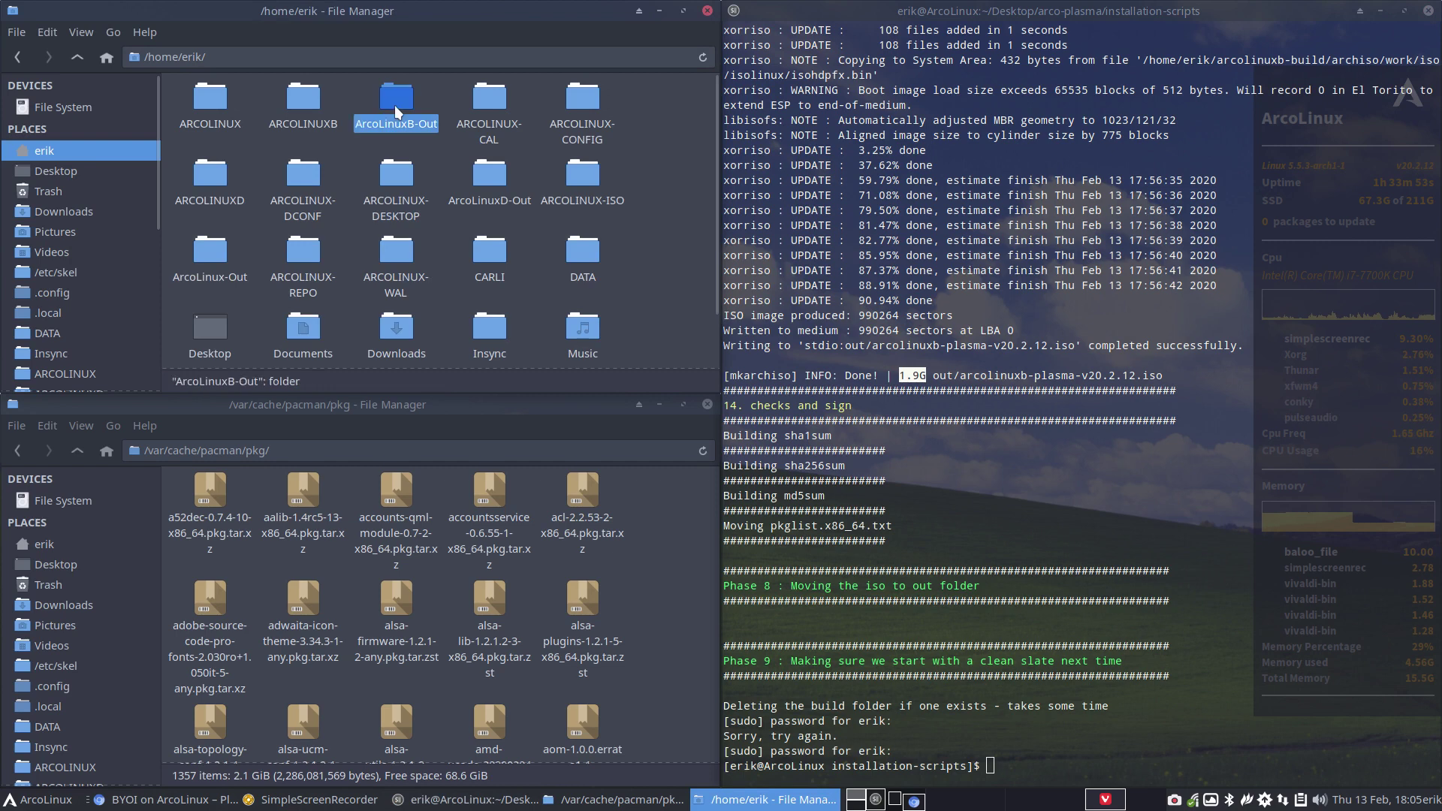
{"action": "double_click", "coordinate": [394, 105]}
{"action": "scroll", "coordinate": [317, 254], "scroll_direction": "down", "scroll_amount": 2}
{"action": "scroll", "coordinate": [317, 254], "scroll_direction": "down", "scroll_amount": 3}
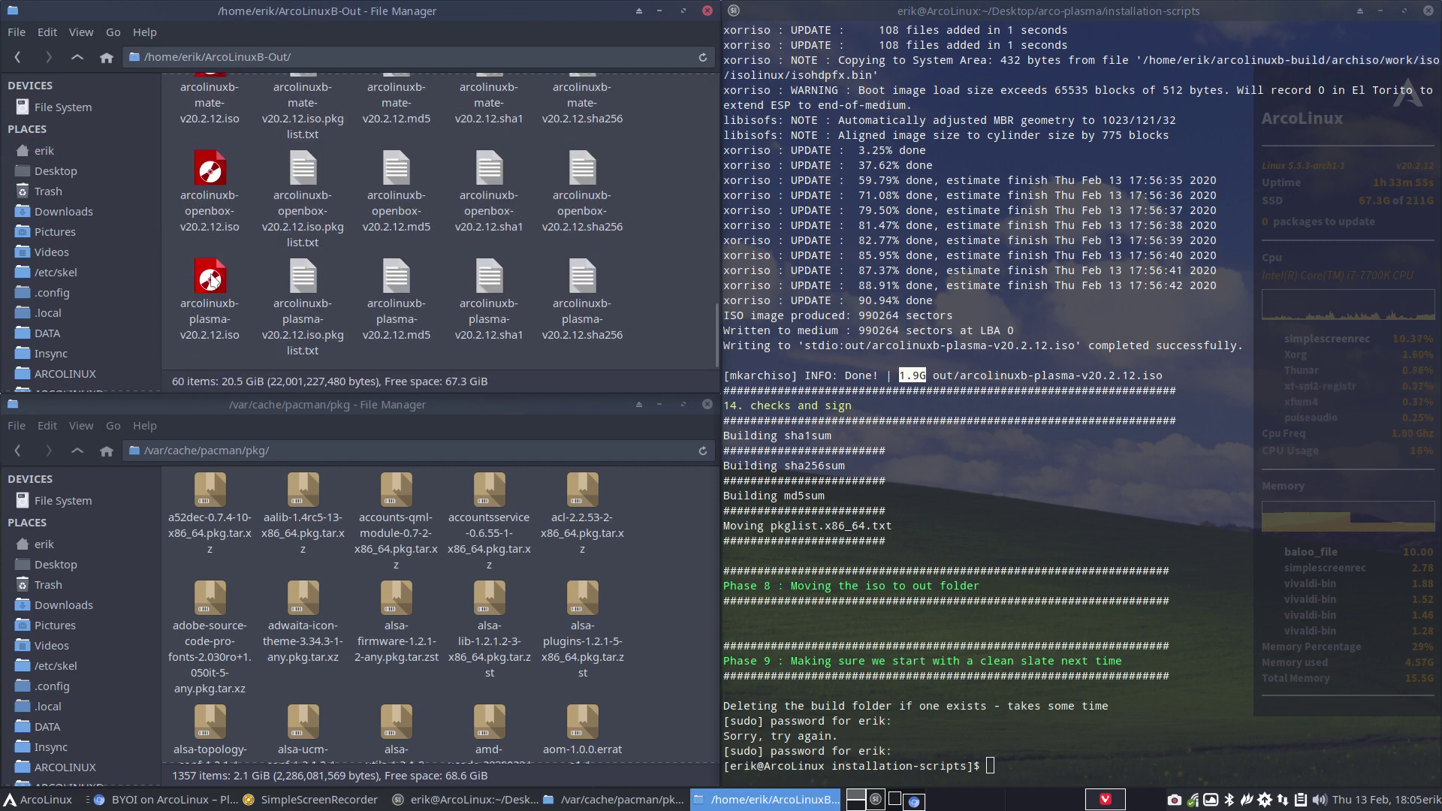
{"action": "left_click", "coordinate": [209, 280]}
{"action": "left_click_drag", "start_coordinate": [695, 270], "coordinate": [248, 283]}
- Open the plasma .iso.pkglist.txt maximized in Sublime Text and step through 'plasma' matches
{"action": "double_click", "coordinate": [308, 278]}
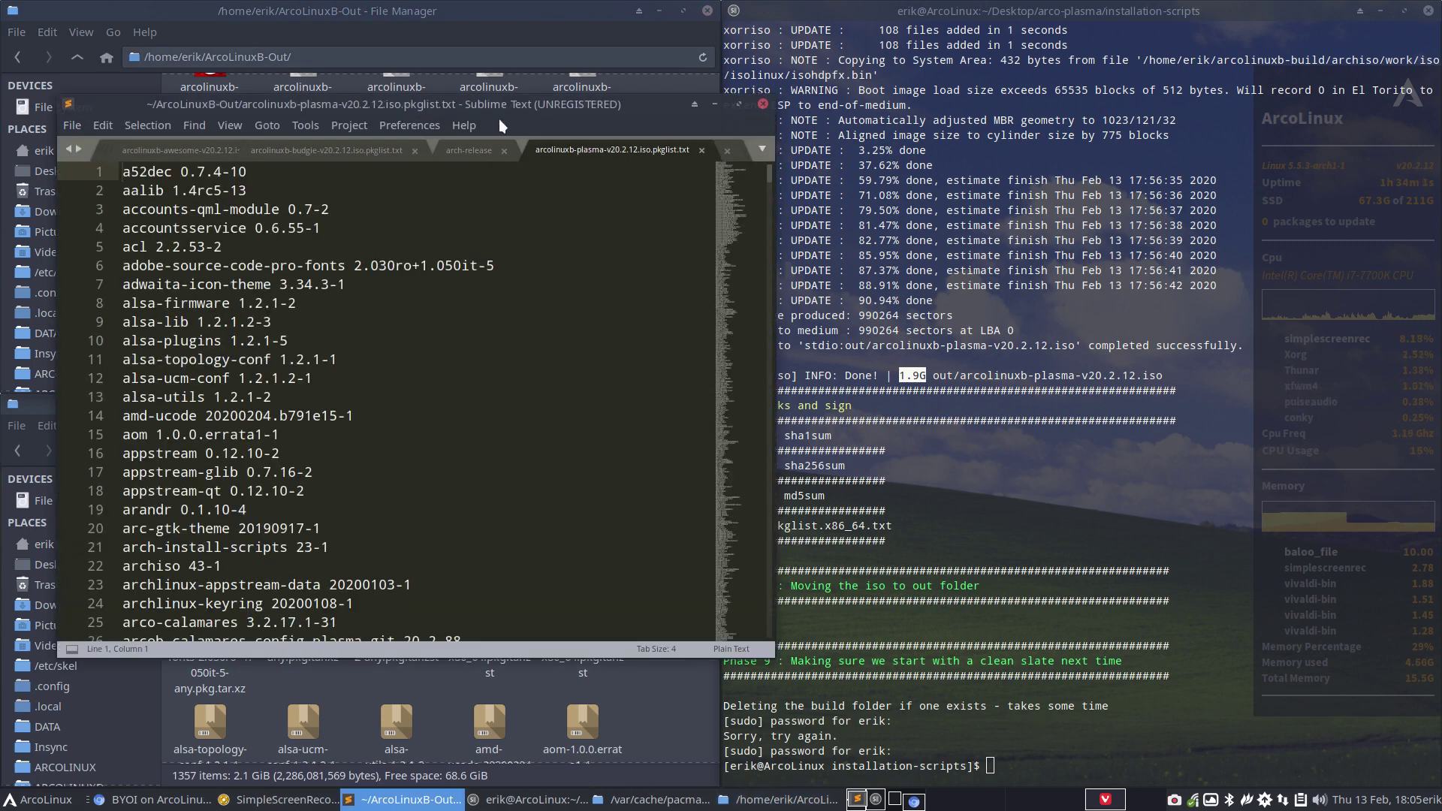
{"action": "double_click", "coordinate": [498, 106]}
{"action": "key", "text": "ctrl+f"}
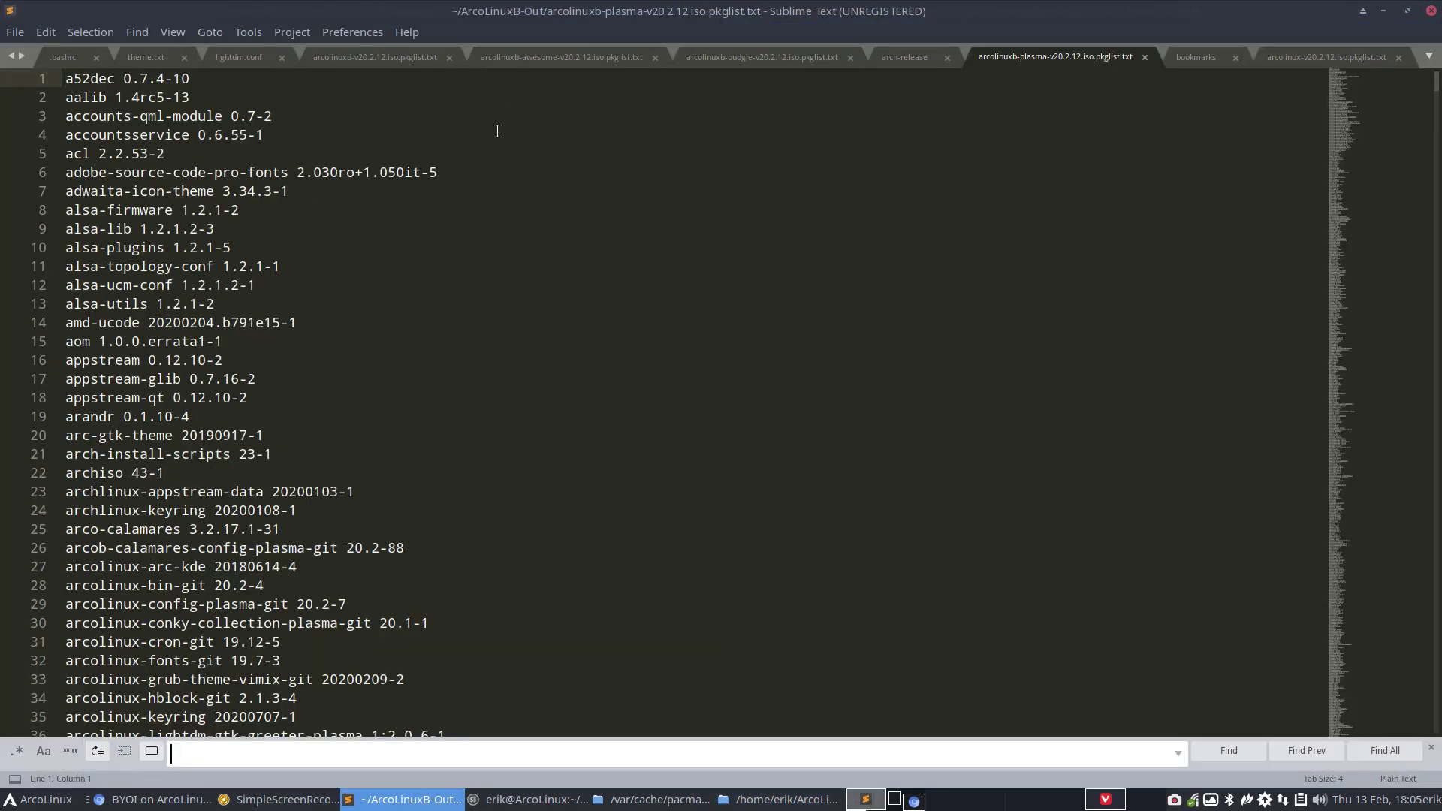
{"action": "type", "text": "plasma"}
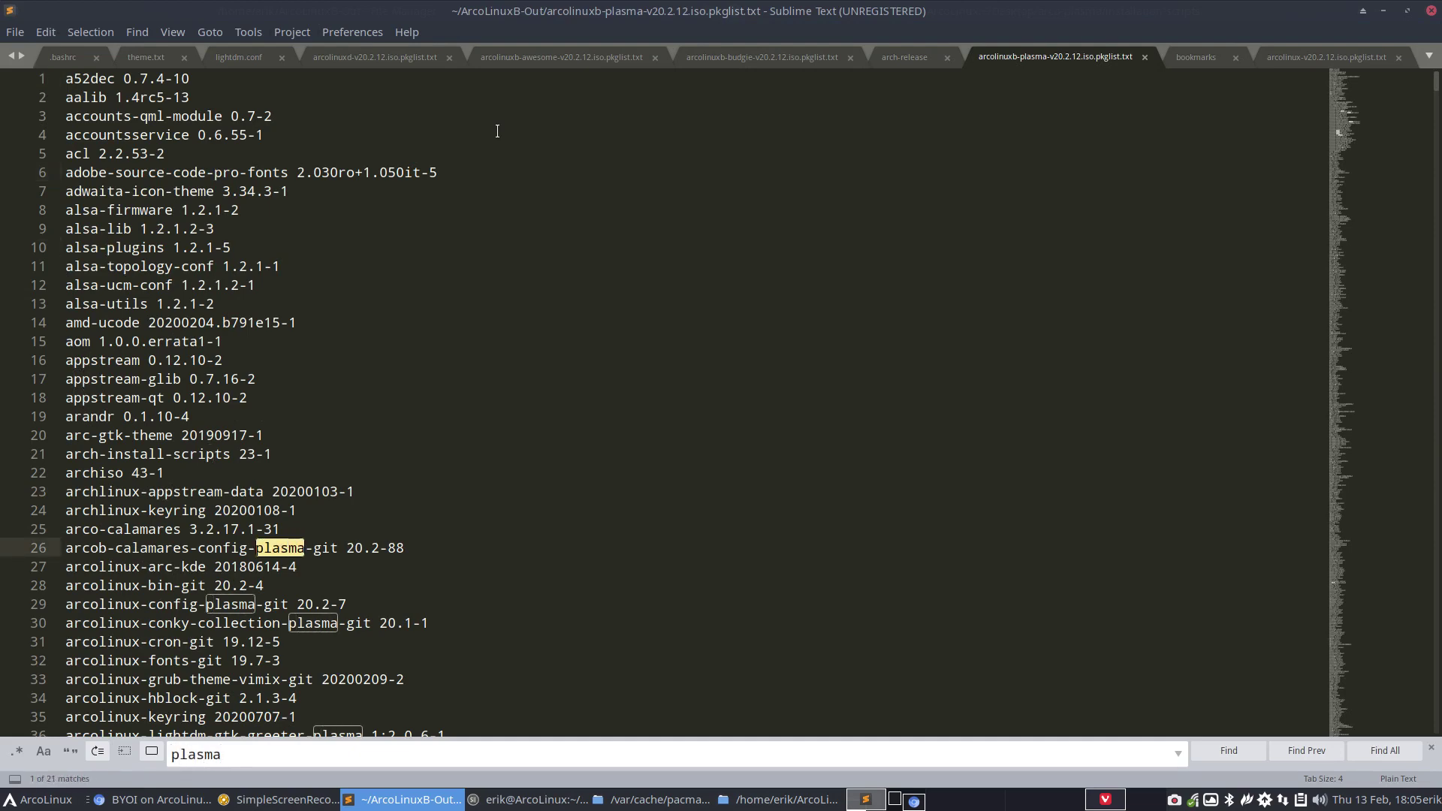
{"action": "left_click", "coordinate": [1237, 757]}
{"action": "left_click", "coordinate": [1240, 758]}
{"action": "left_click", "coordinate": [1240, 759]}
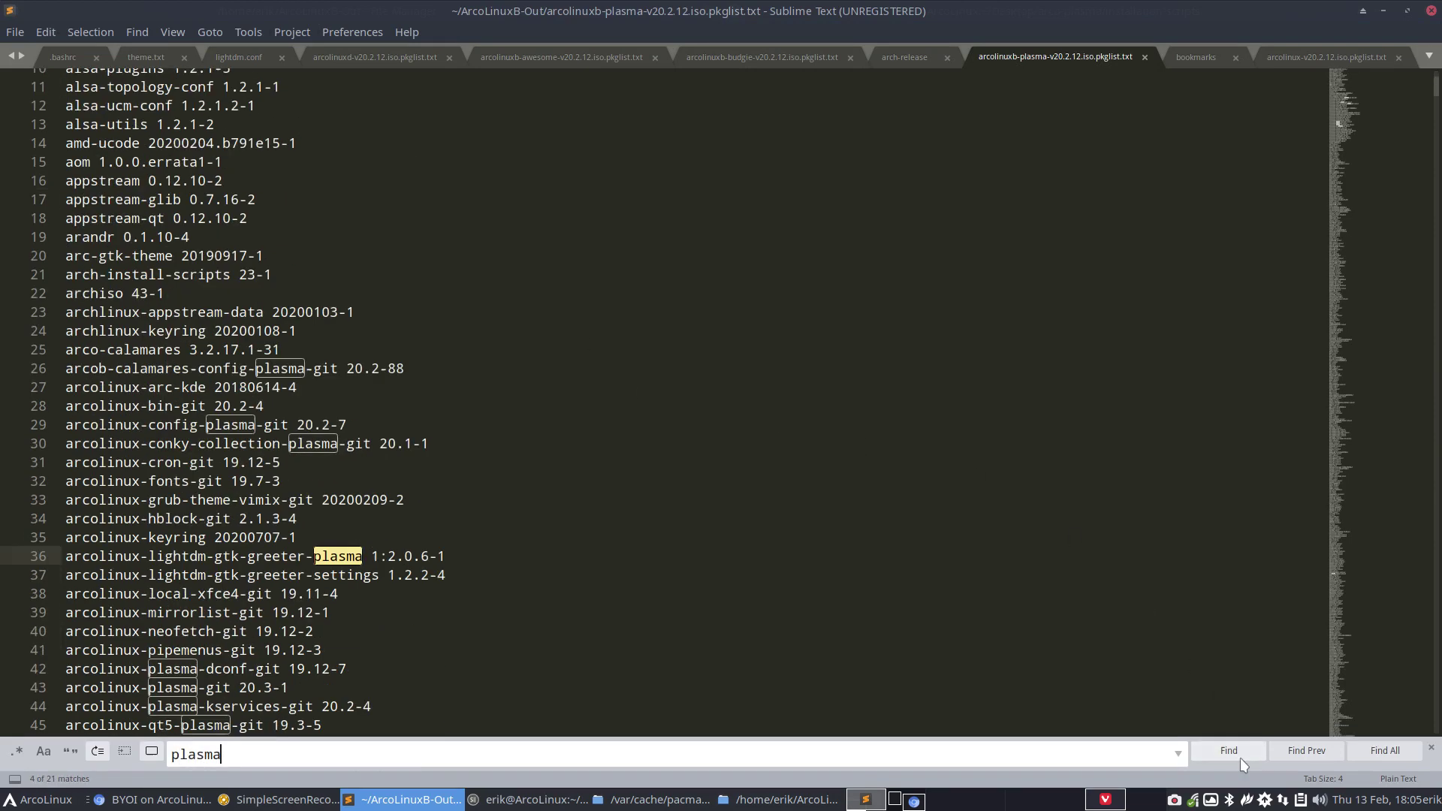
{"action": "left_click", "coordinate": [1241, 759]}
{"action": "left_click", "coordinate": [1241, 758]}
{"action": "left_click", "coordinate": [1241, 759]}
{"action": "left_click", "coordinate": [1241, 758]}
{"action": "left_click", "coordinate": [1241, 759]}
{"action": "left_click", "coordinate": [1241, 759]}
{"action": "left_click", "coordinate": [1241, 758]}
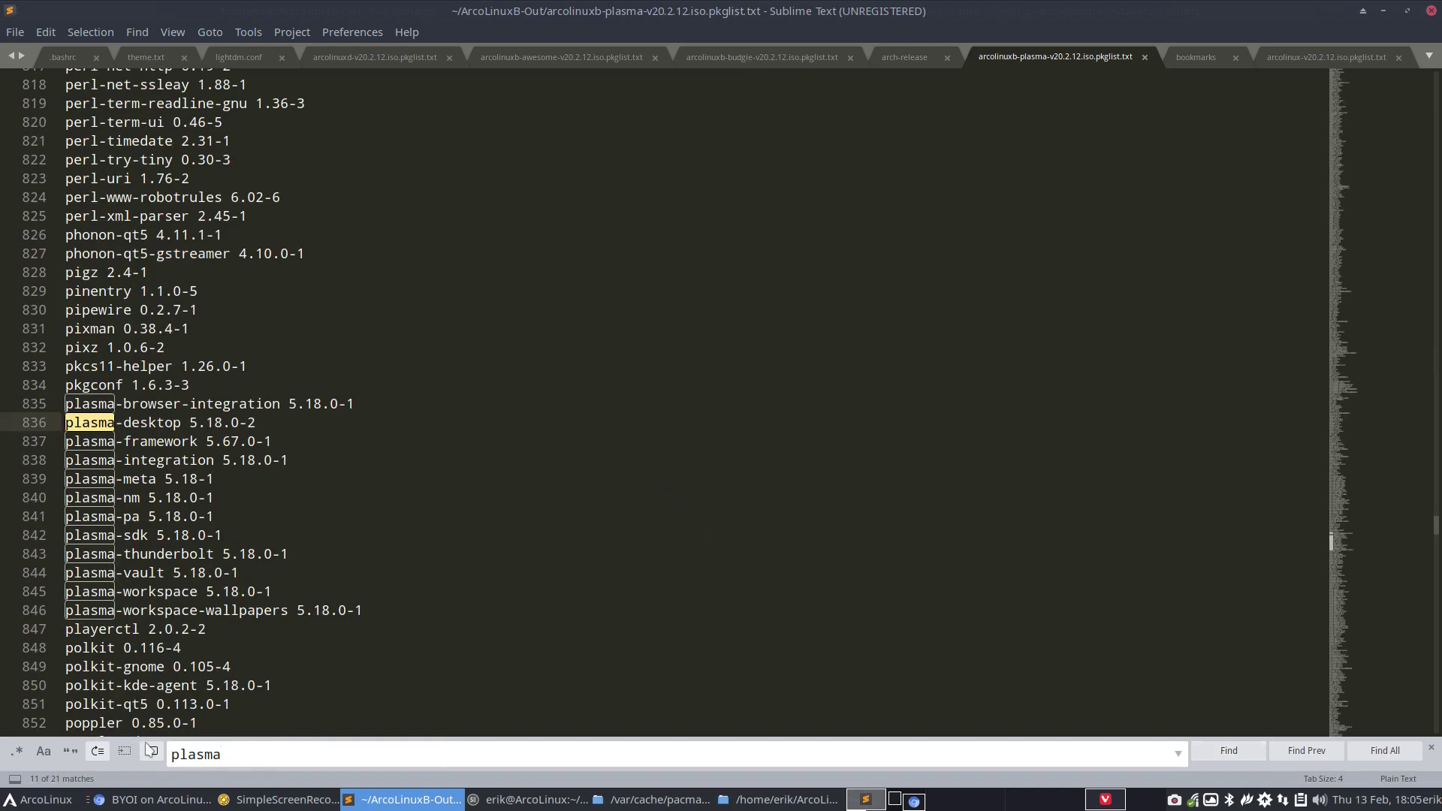
- Select the block of k-packages above line 370
{"action": "scroll", "coordinate": [198, 390], "scroll_direction": "up", "scroll_amount": 20}
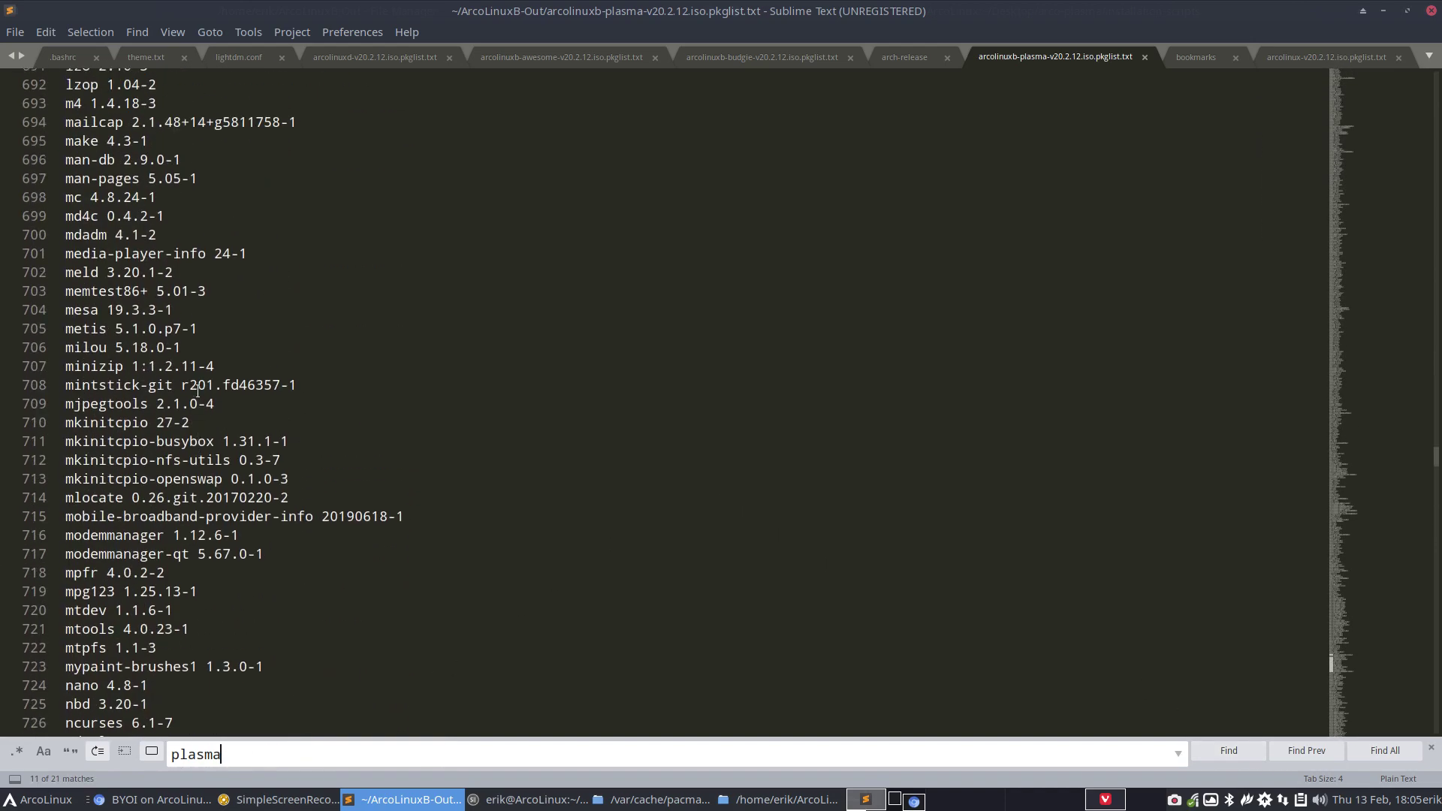
{"action": "scroll", "coordinate": [198, 390], "scroll_direction": "up", "scroll_amount": 20}
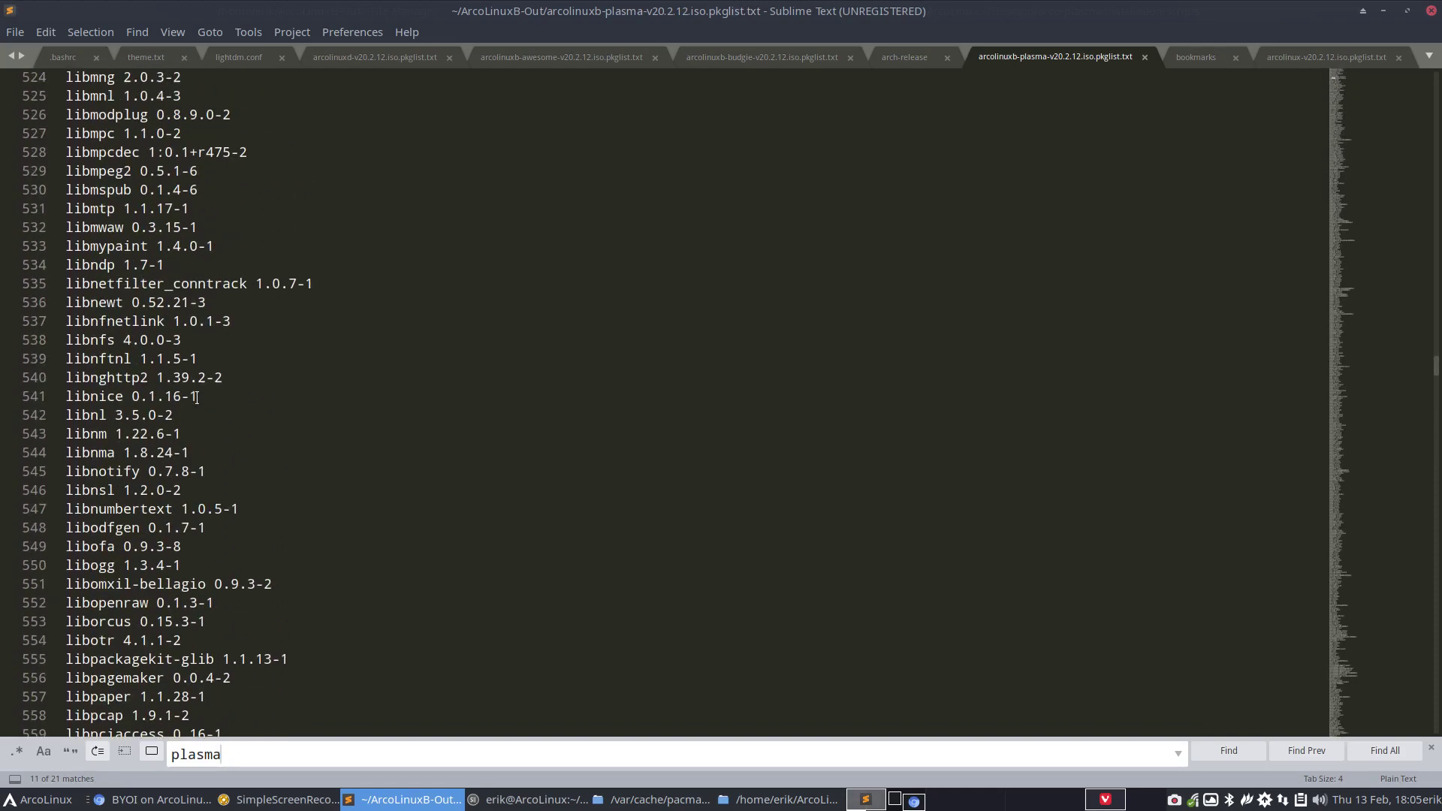
{"action": "scroll", "coordinate": [197, 399], "scroll_direction": "up", "scroll_amount": 20}
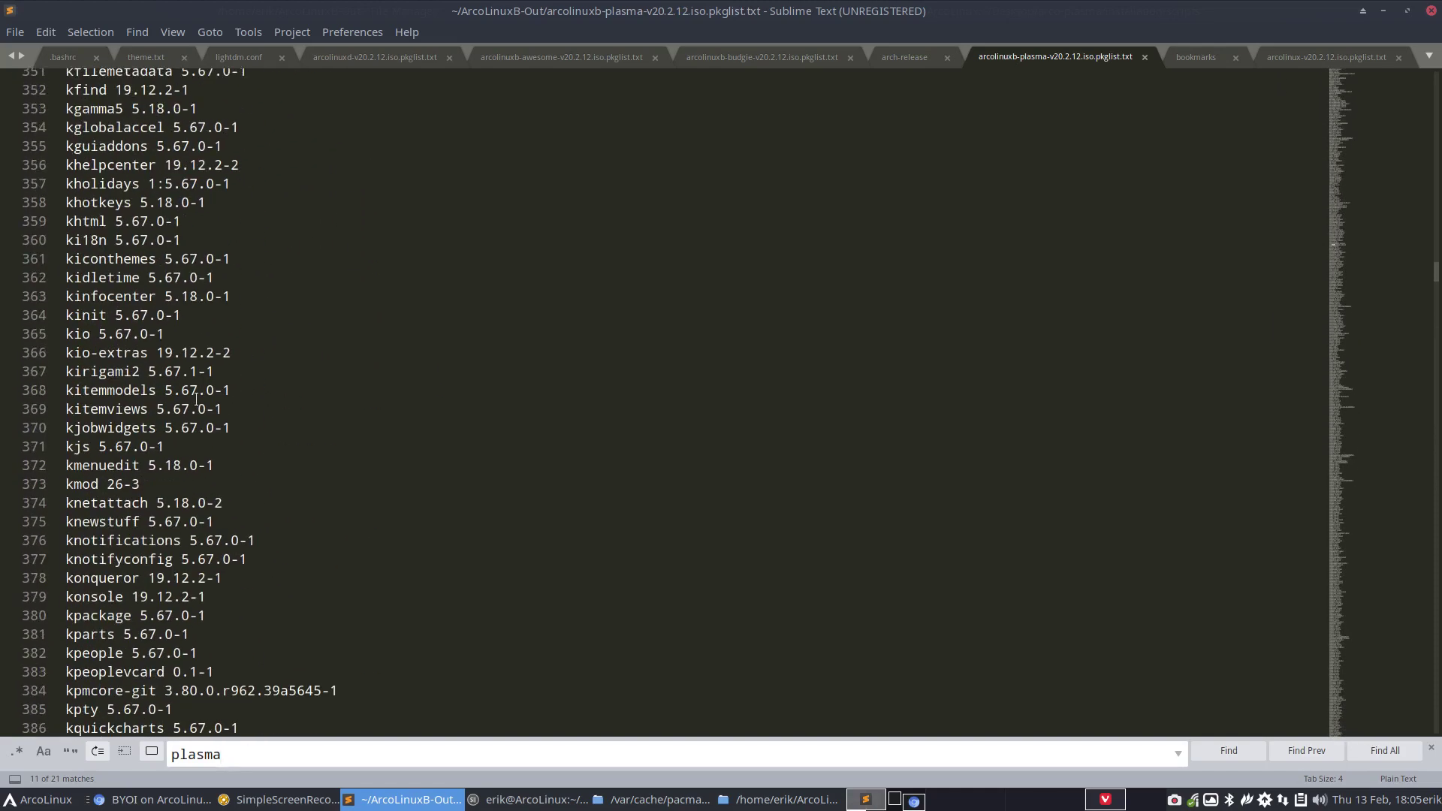
{"action": "scroll", "coordinate": [197, 400], "scroll_direction": "up", "scroll_amount": 4}
{"action": "left_click", "coordinate": [245, 624]}
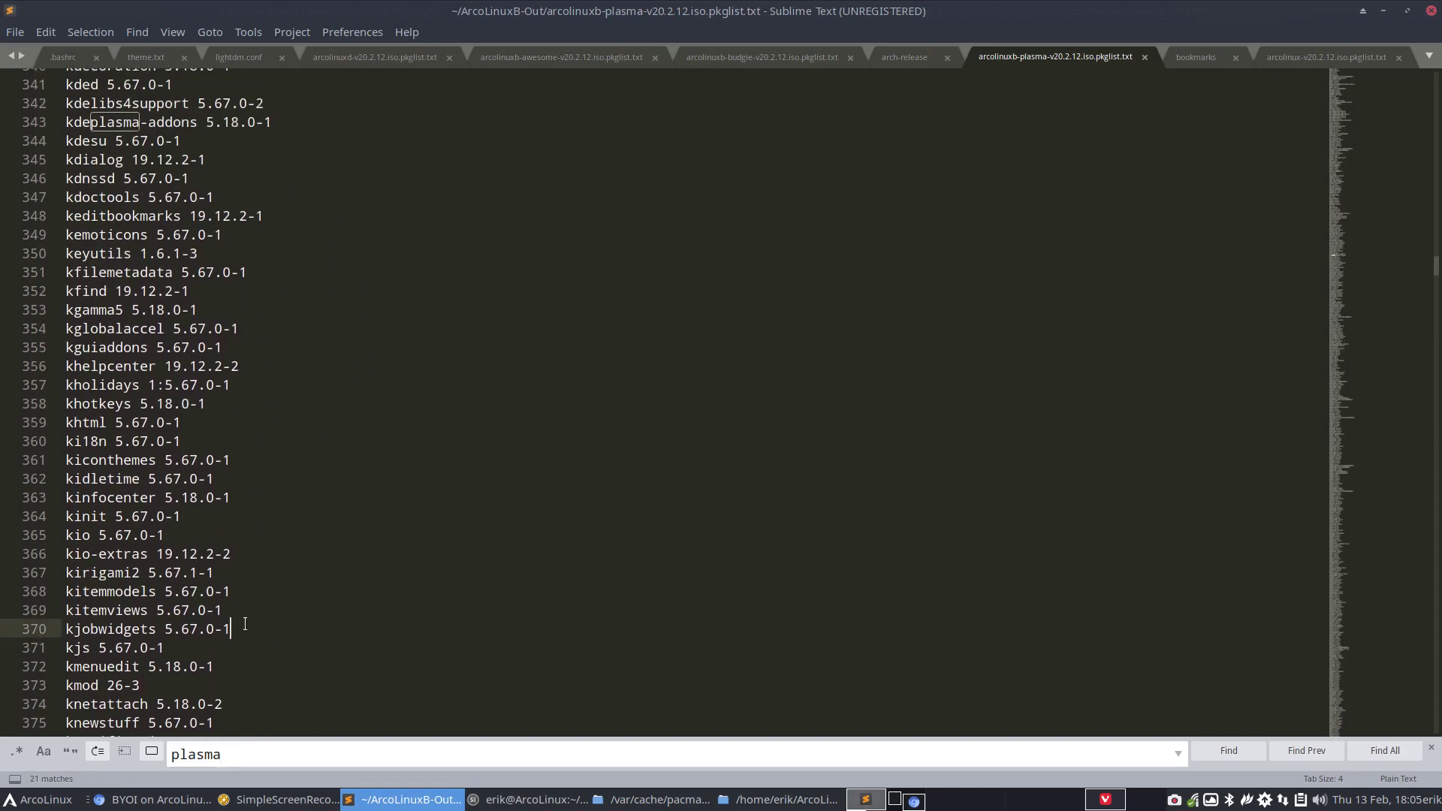
{"action": "left_click_drag", "start_coordinate": [244, 624], "coordinate": [38, 273]}
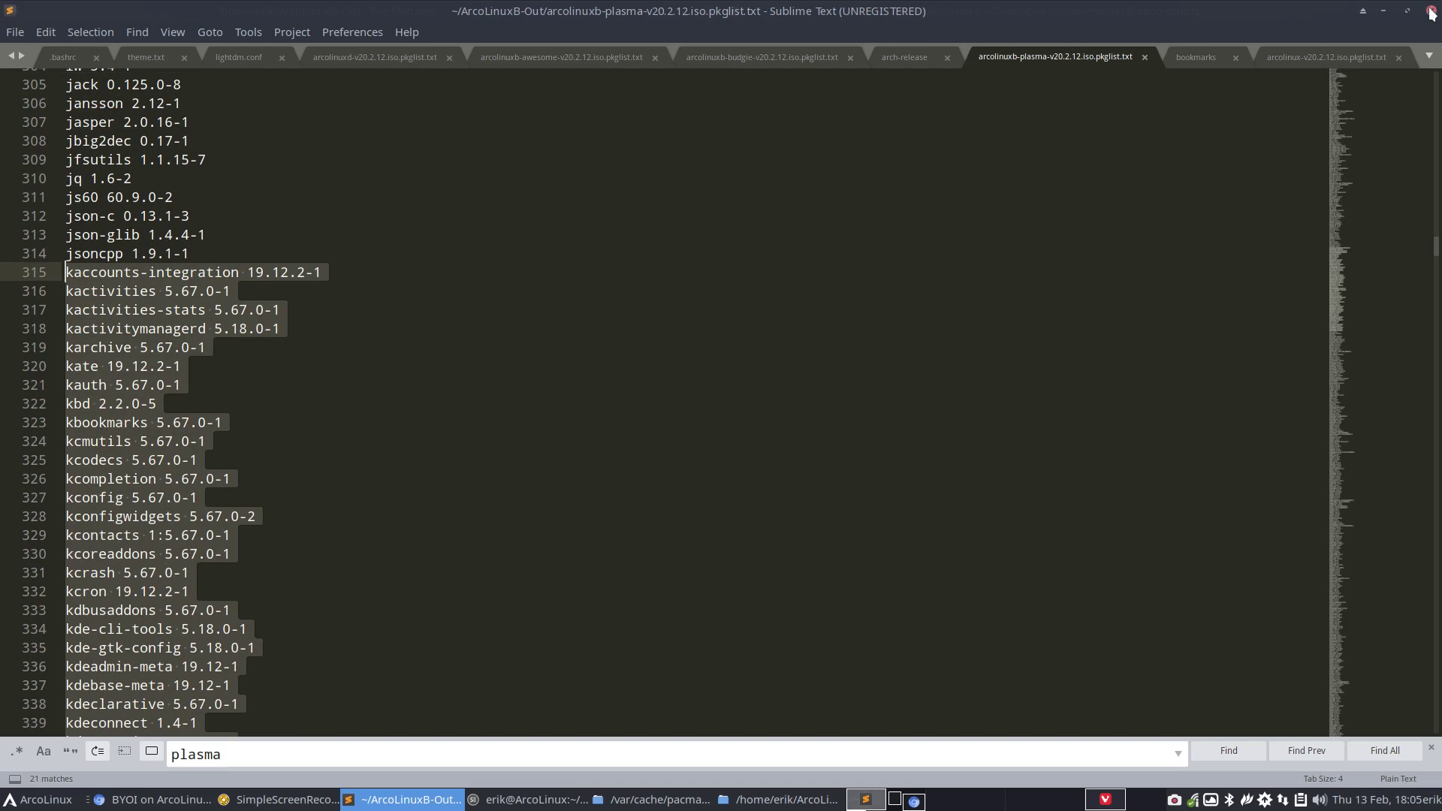